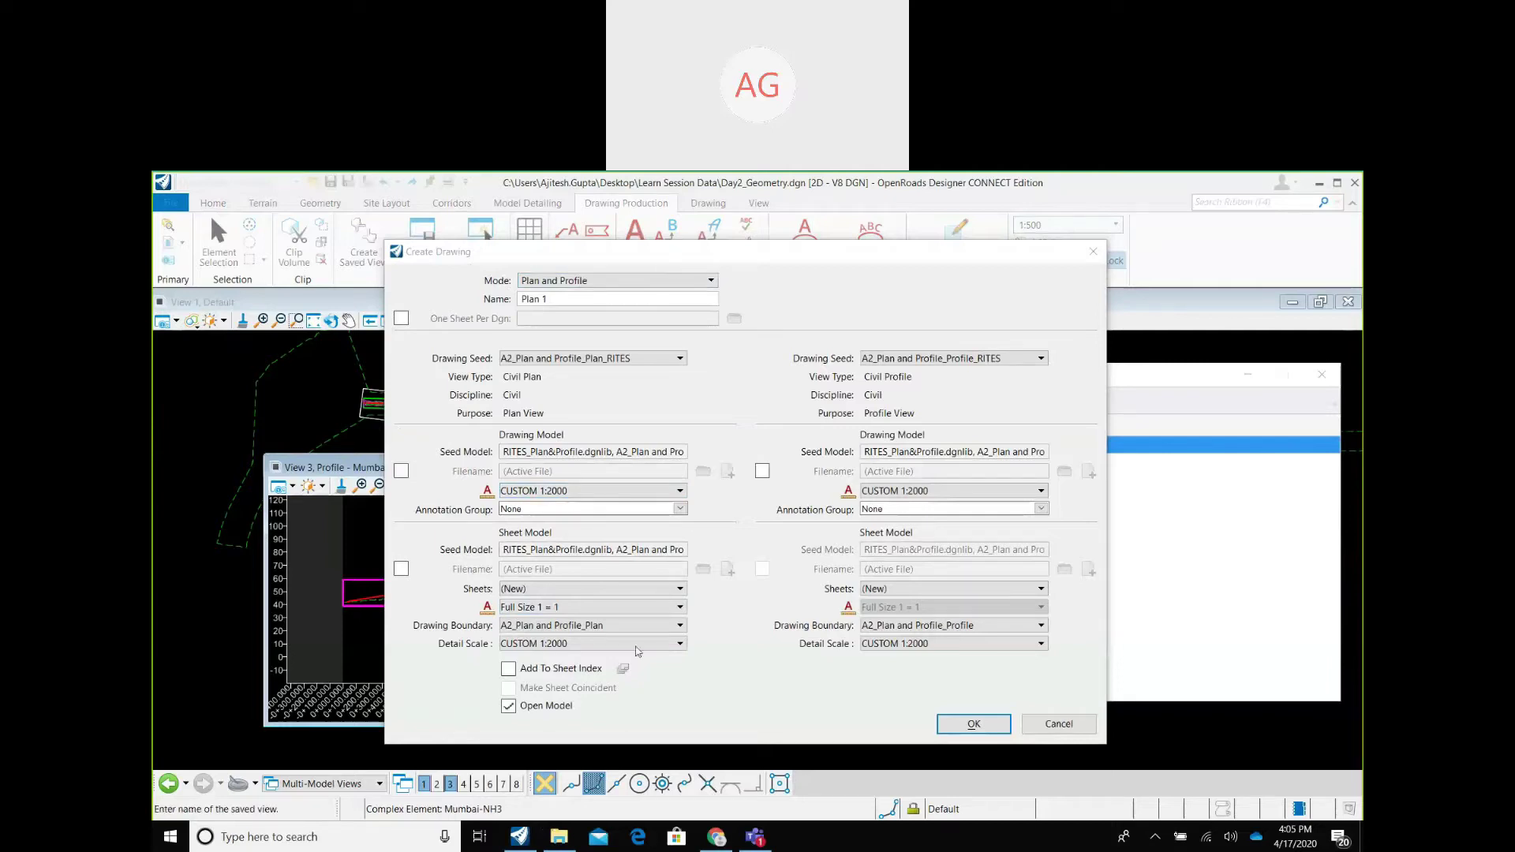
# Choose Plan Grid as the annotation group for the plan drawing model in the Create Drawing dialog.
pyautogui.click(678, 608)
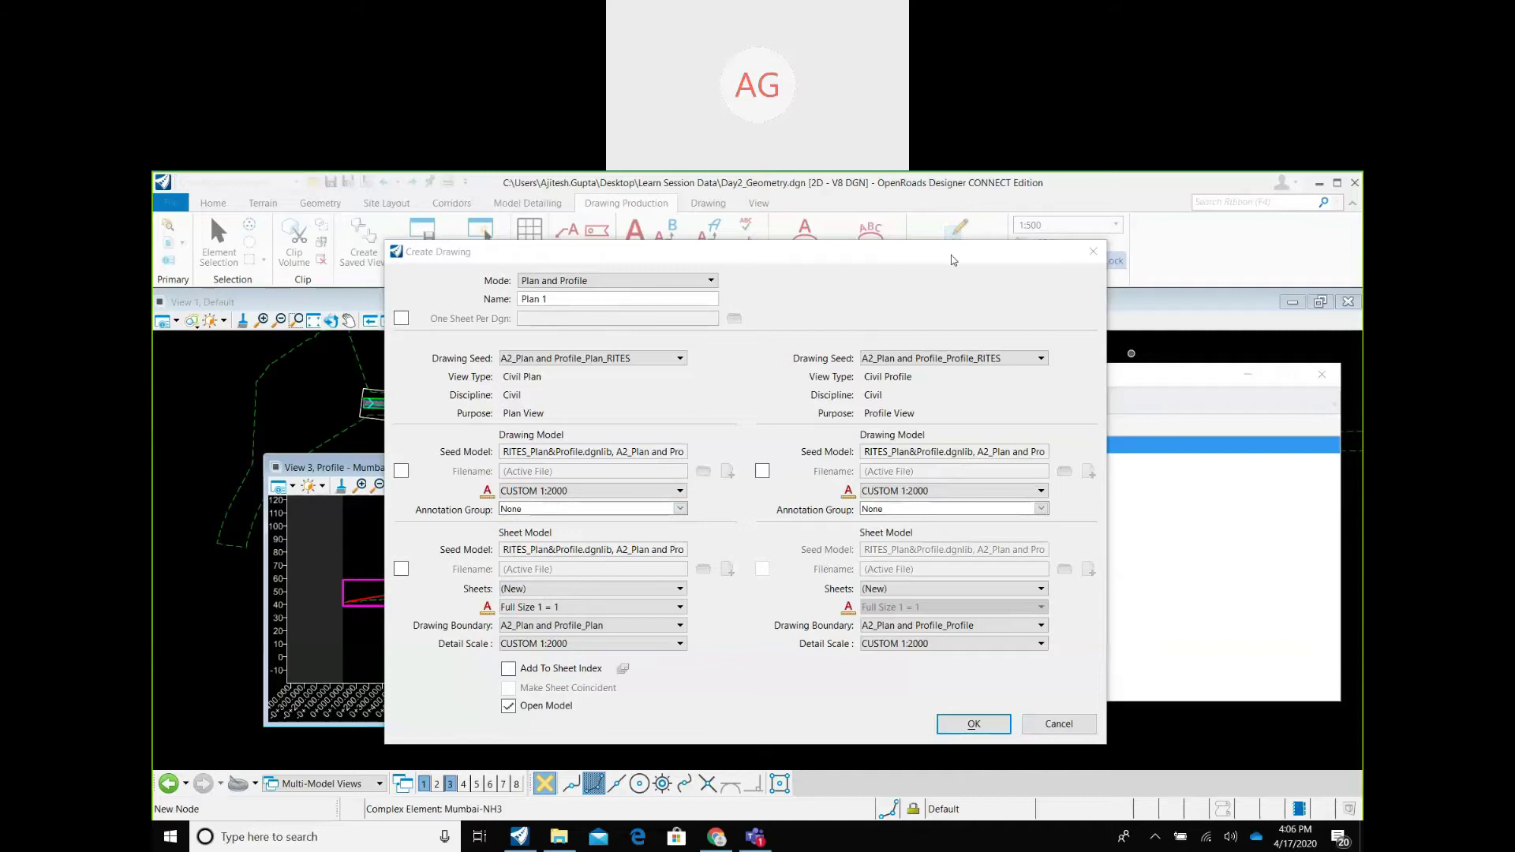
pyautogui.click(681, 509)
pyautogui.click(680, 510)
pyautogui.click(680, 510)
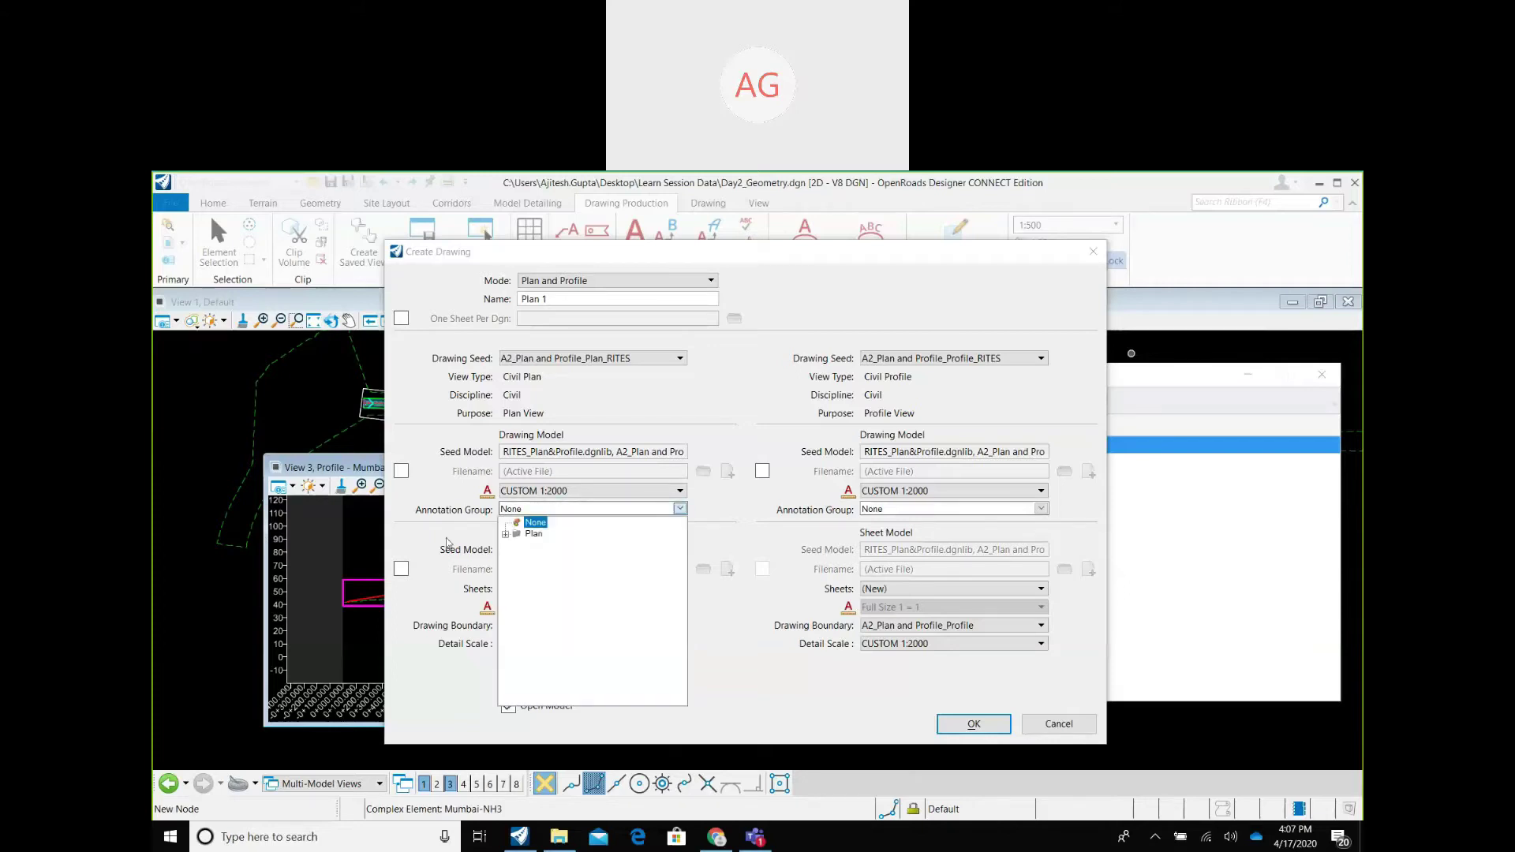
pyautogui.click(506, 534)
pyautogui.click(518, 545)
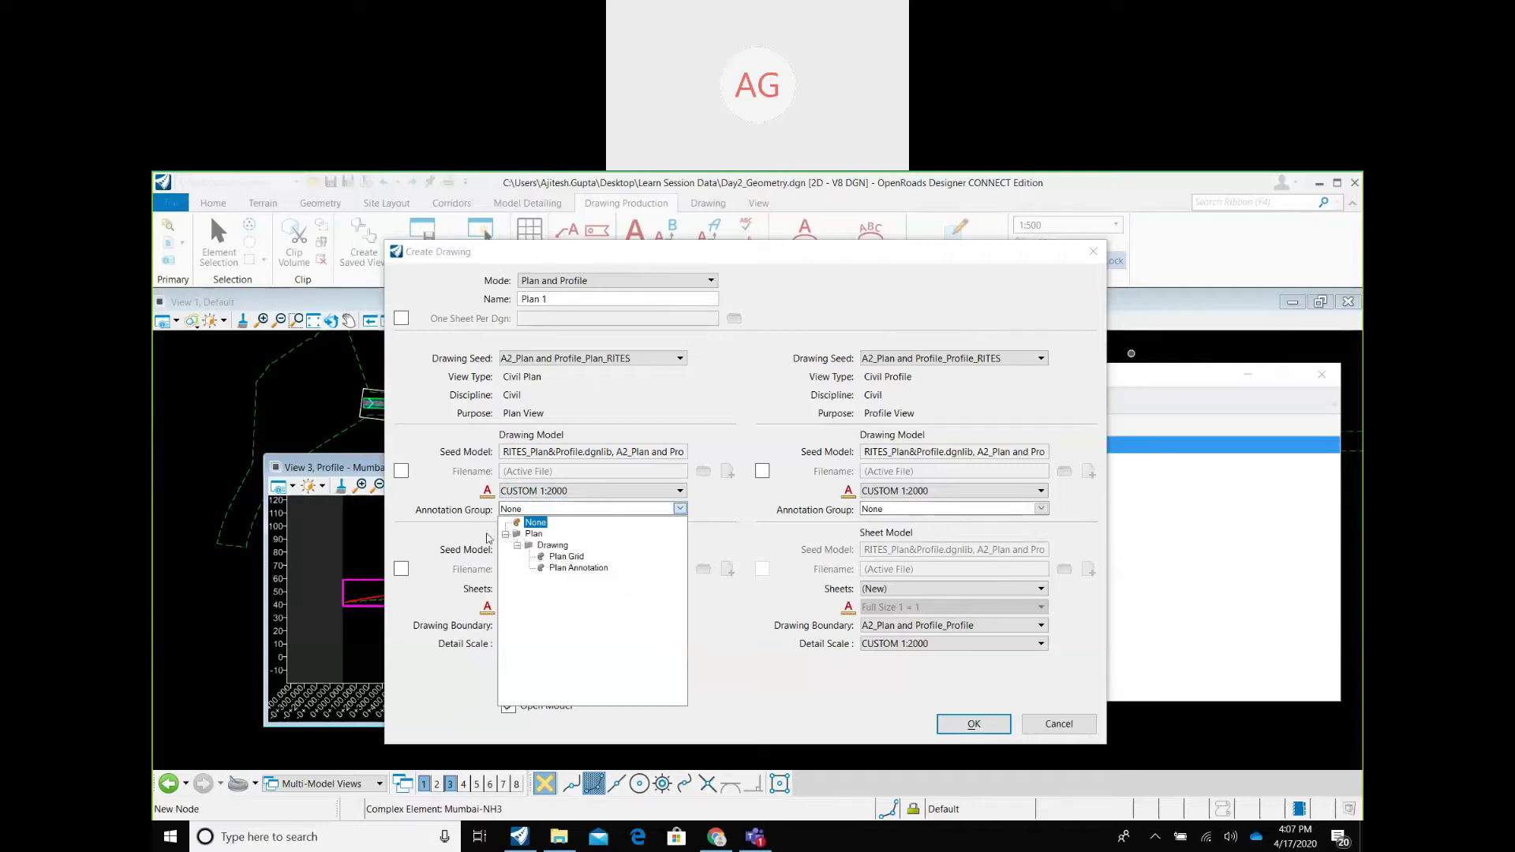
pyautogui.click(487, 537)
pyautogui.click(680, 509)
pyautogui.click(568, 556)
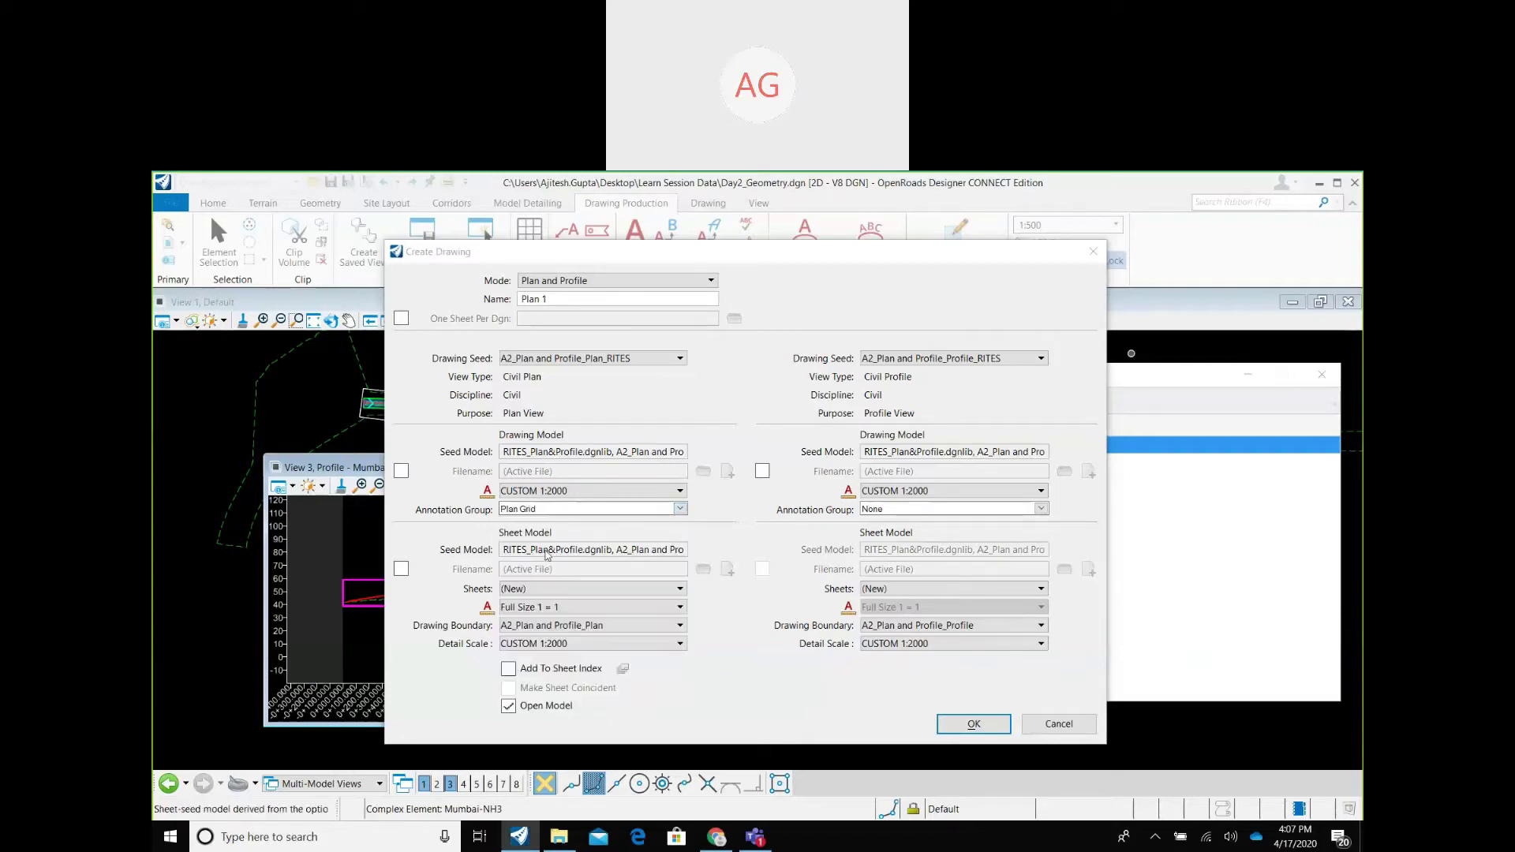
# Set the profile drawing model's annotation group to the custom "Original" group listed just above Rail Framed Profile.
pyautogui.click(1041, 509)
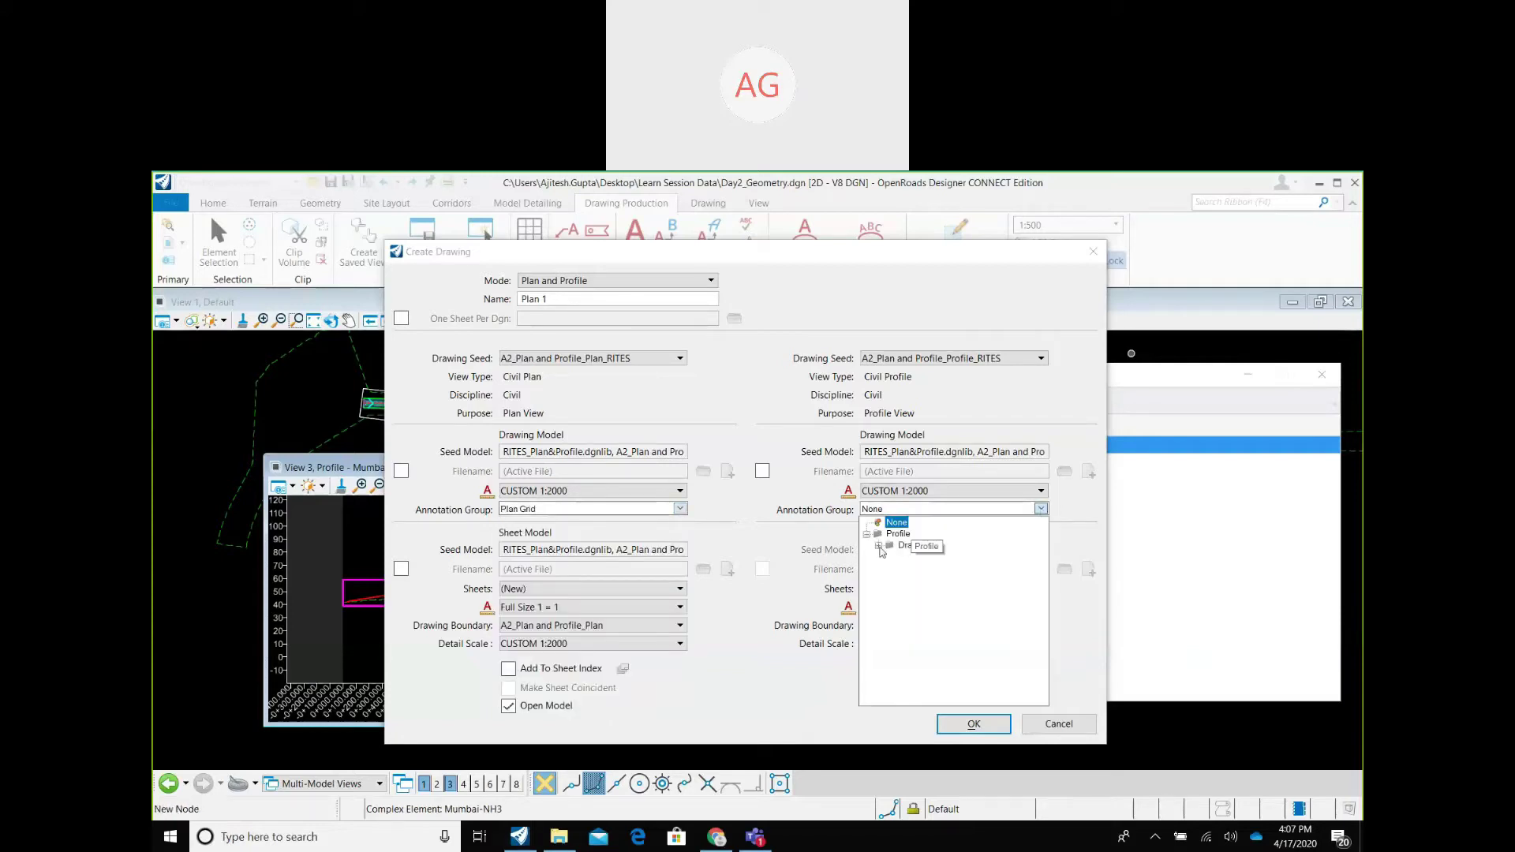
pyautogui.click(879, 546)
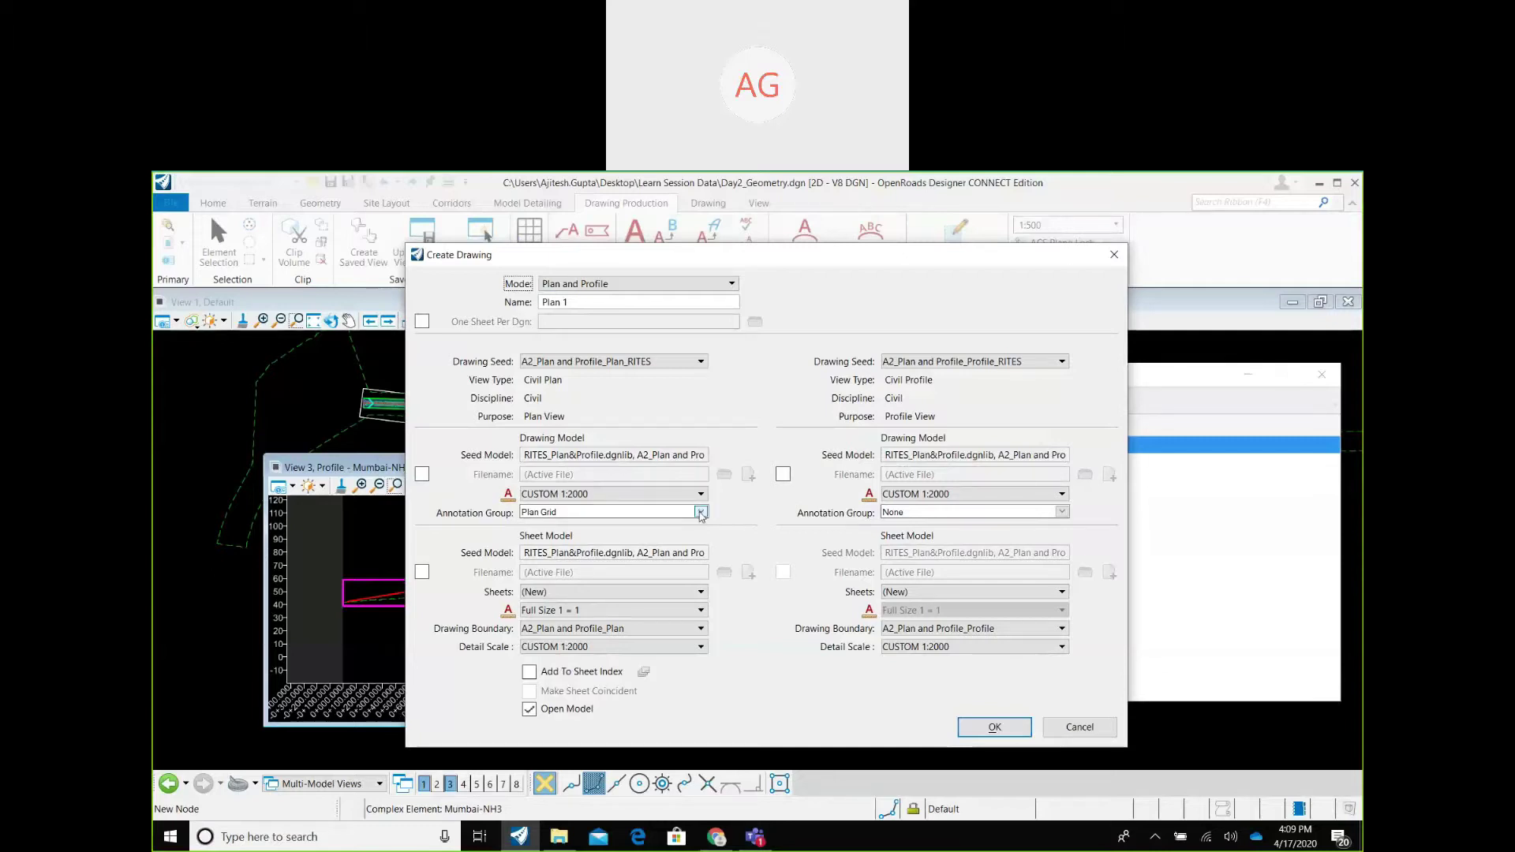
pyautogui.scroll(1, 700, 514)
pyautogui.click(907, 512)
pyautogui.click(899, 549)
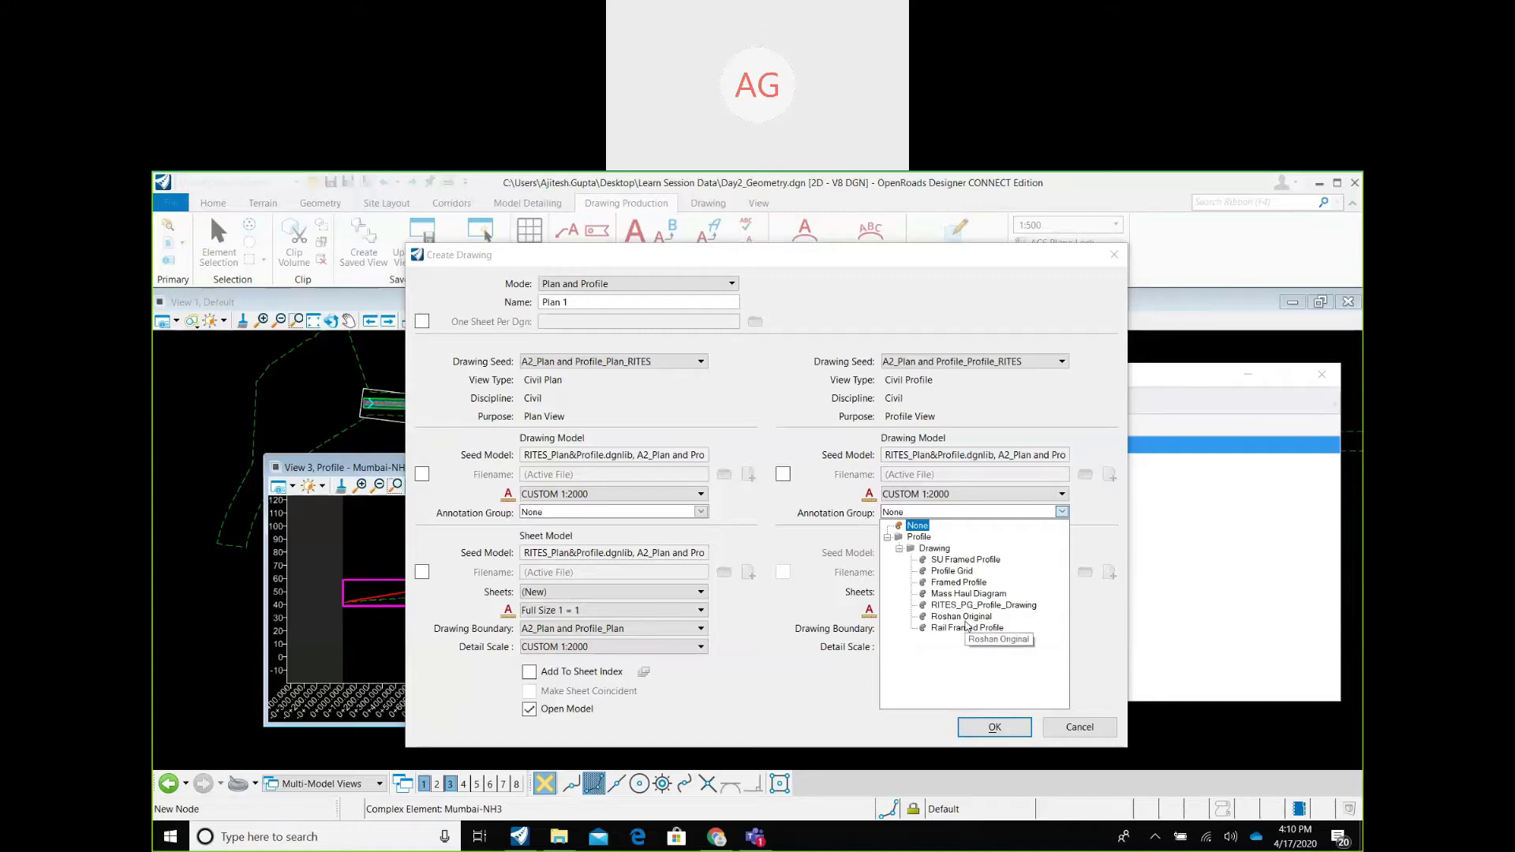
pyautogui.click(966, 620)
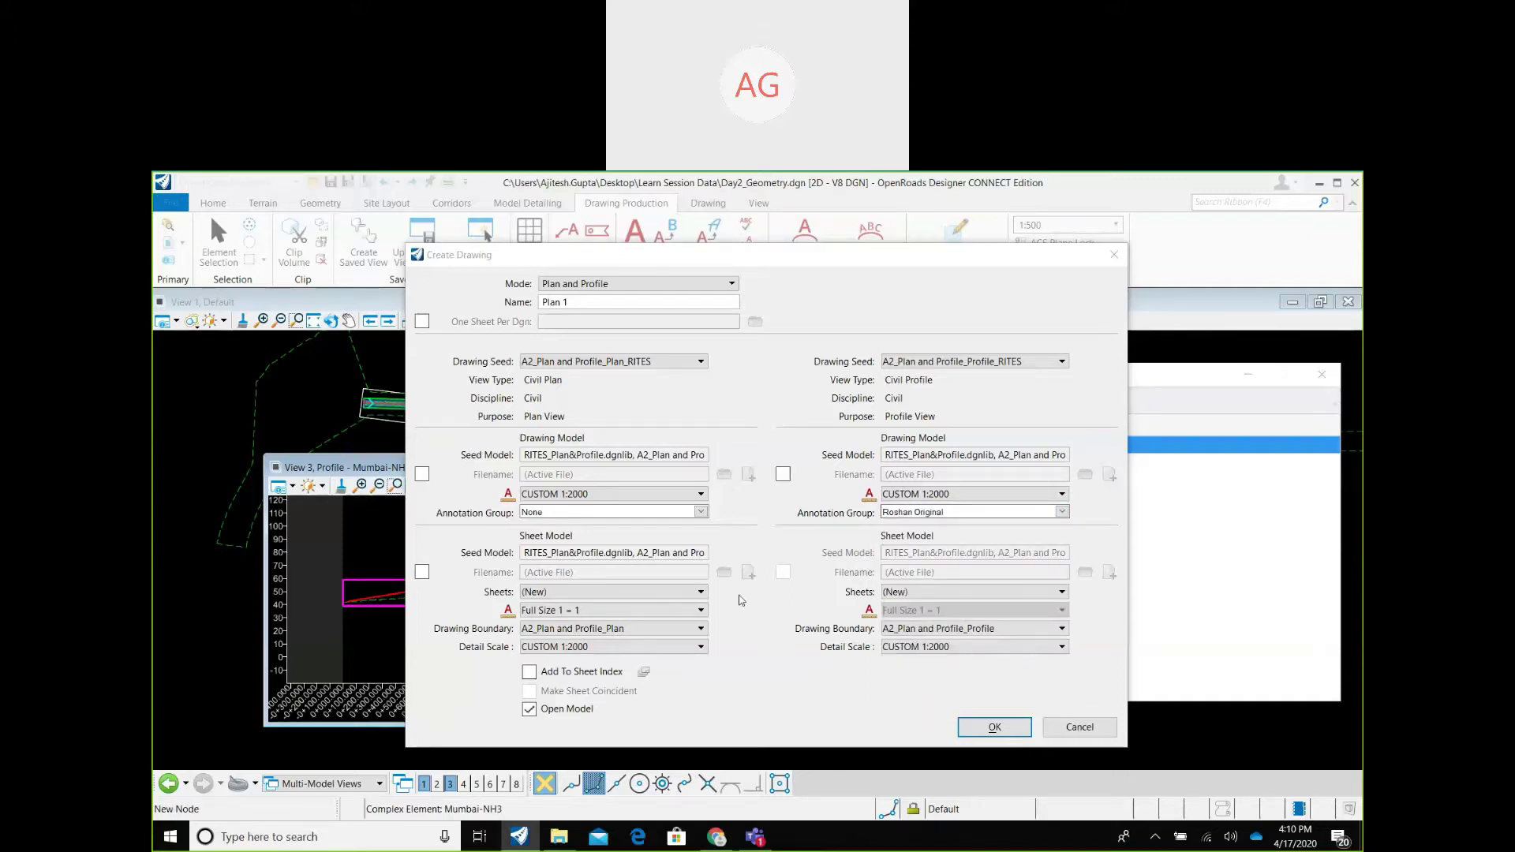
# Assign the Plan Grid annotation group to the plan drawing model and create the Plan and Profile sheets.
pyautogui.click(700, 511)
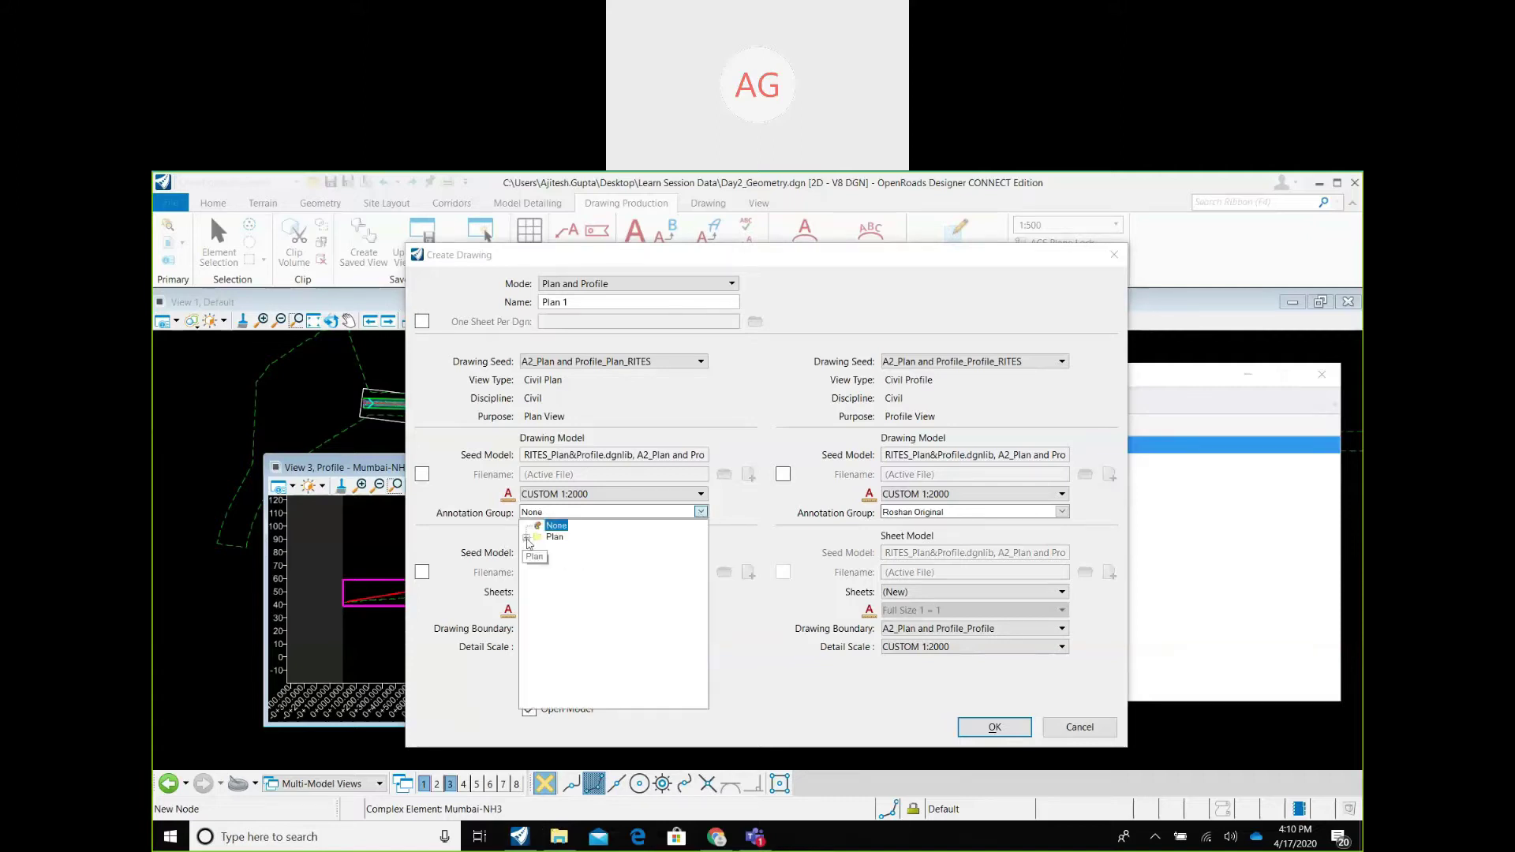
pyautogui.click(539, 550)
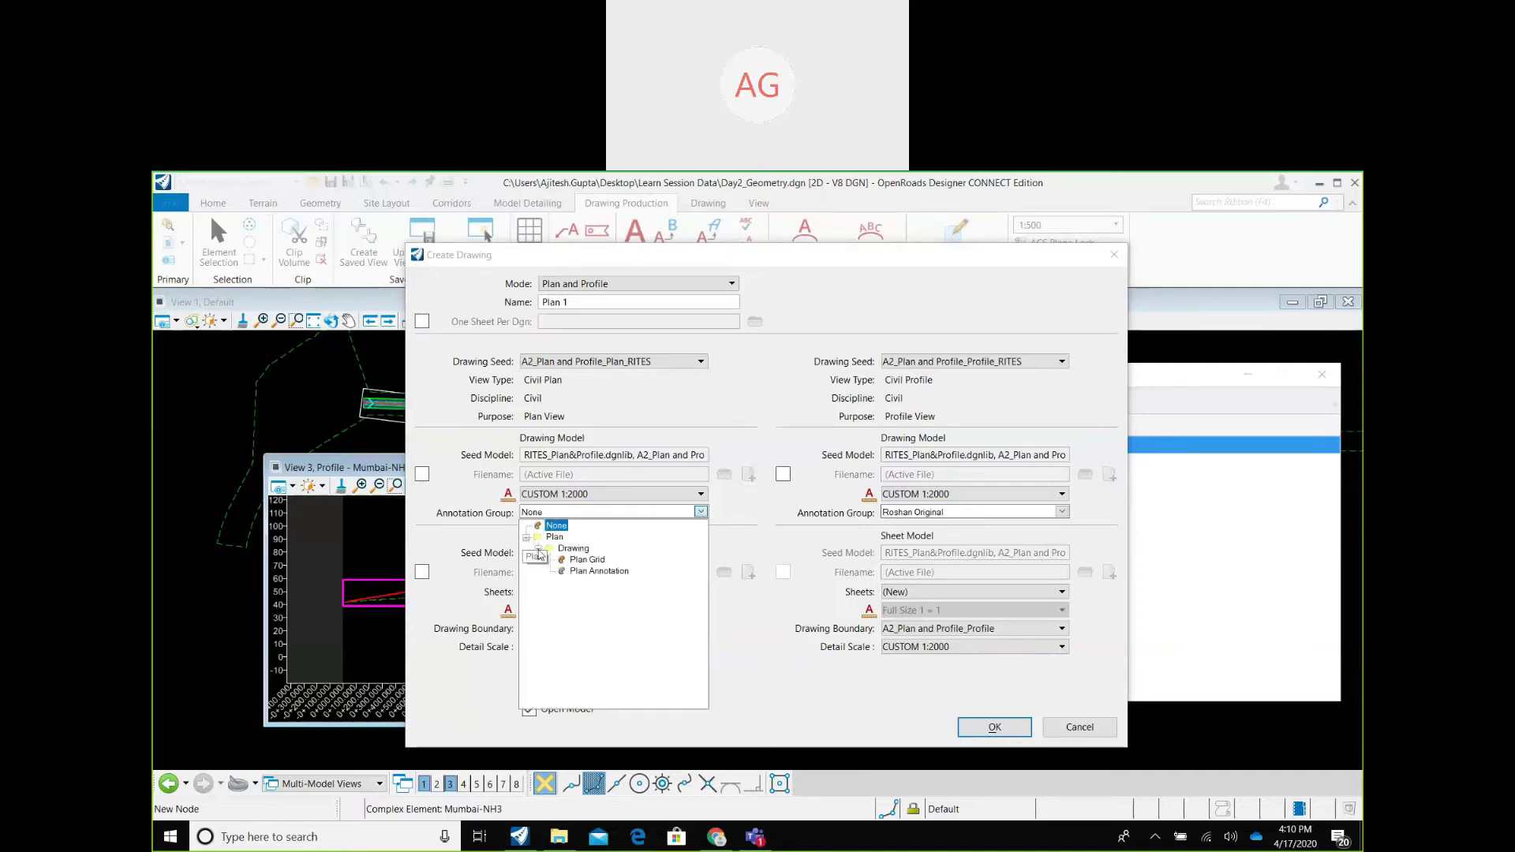
pyautogui.click(588, 560)
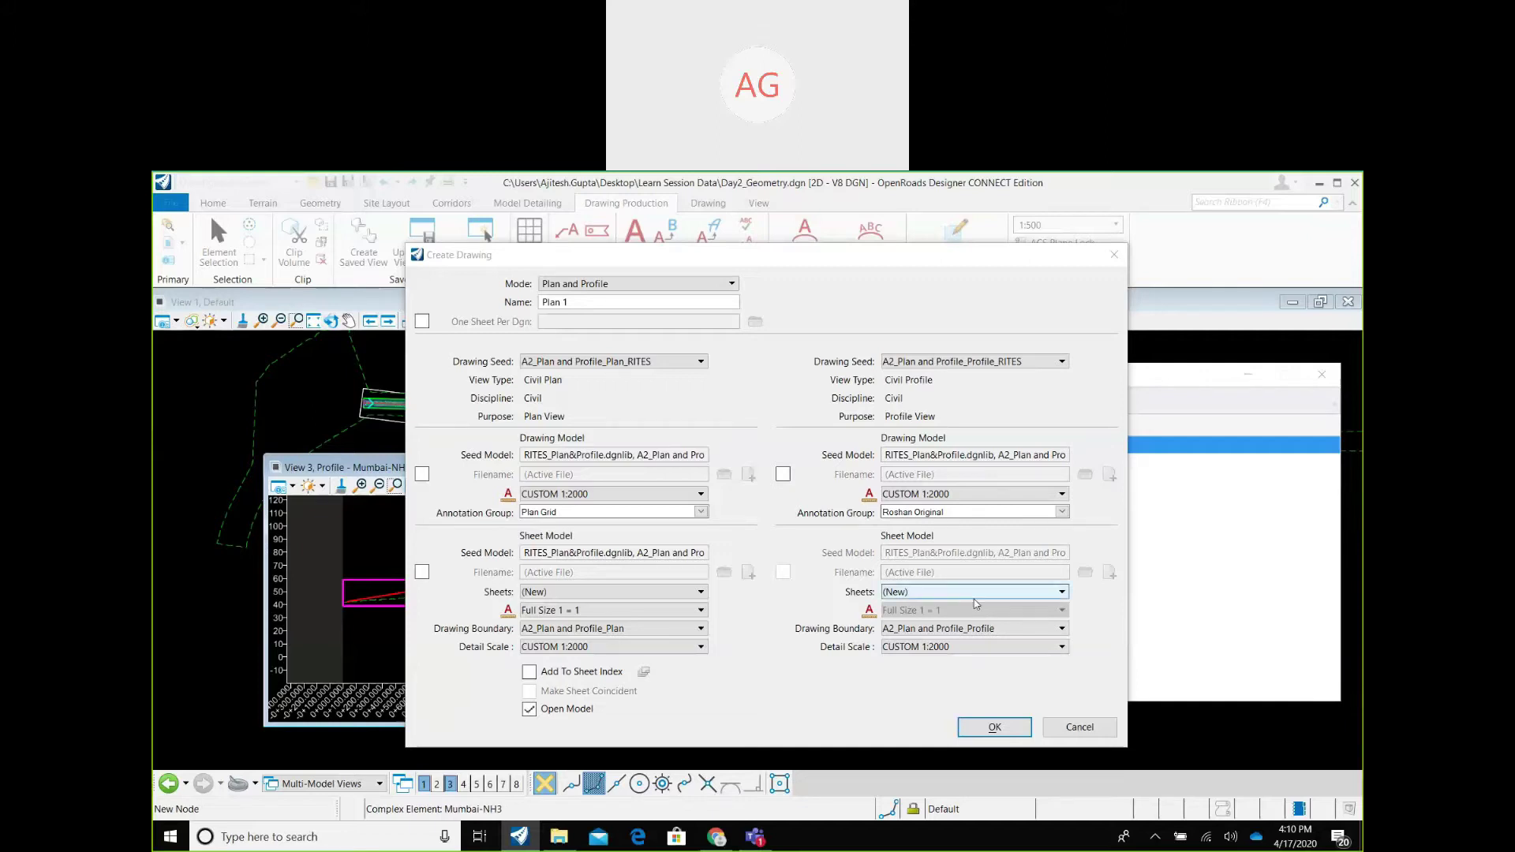
pyautogui.click(1003, 733)
pyautogui.click(1003, 732)
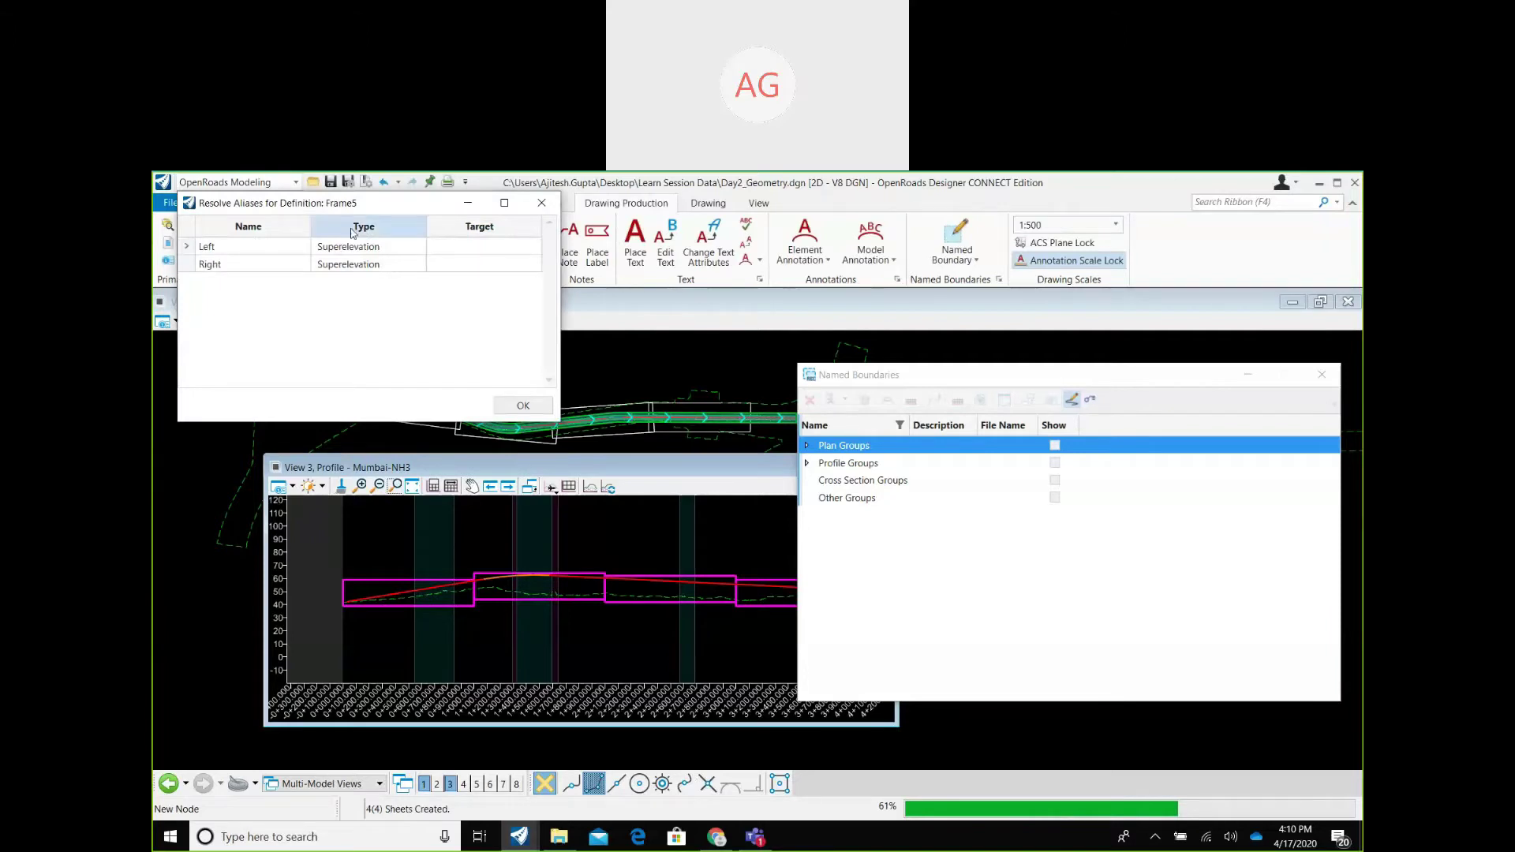
pyautogui.click(770, 841)
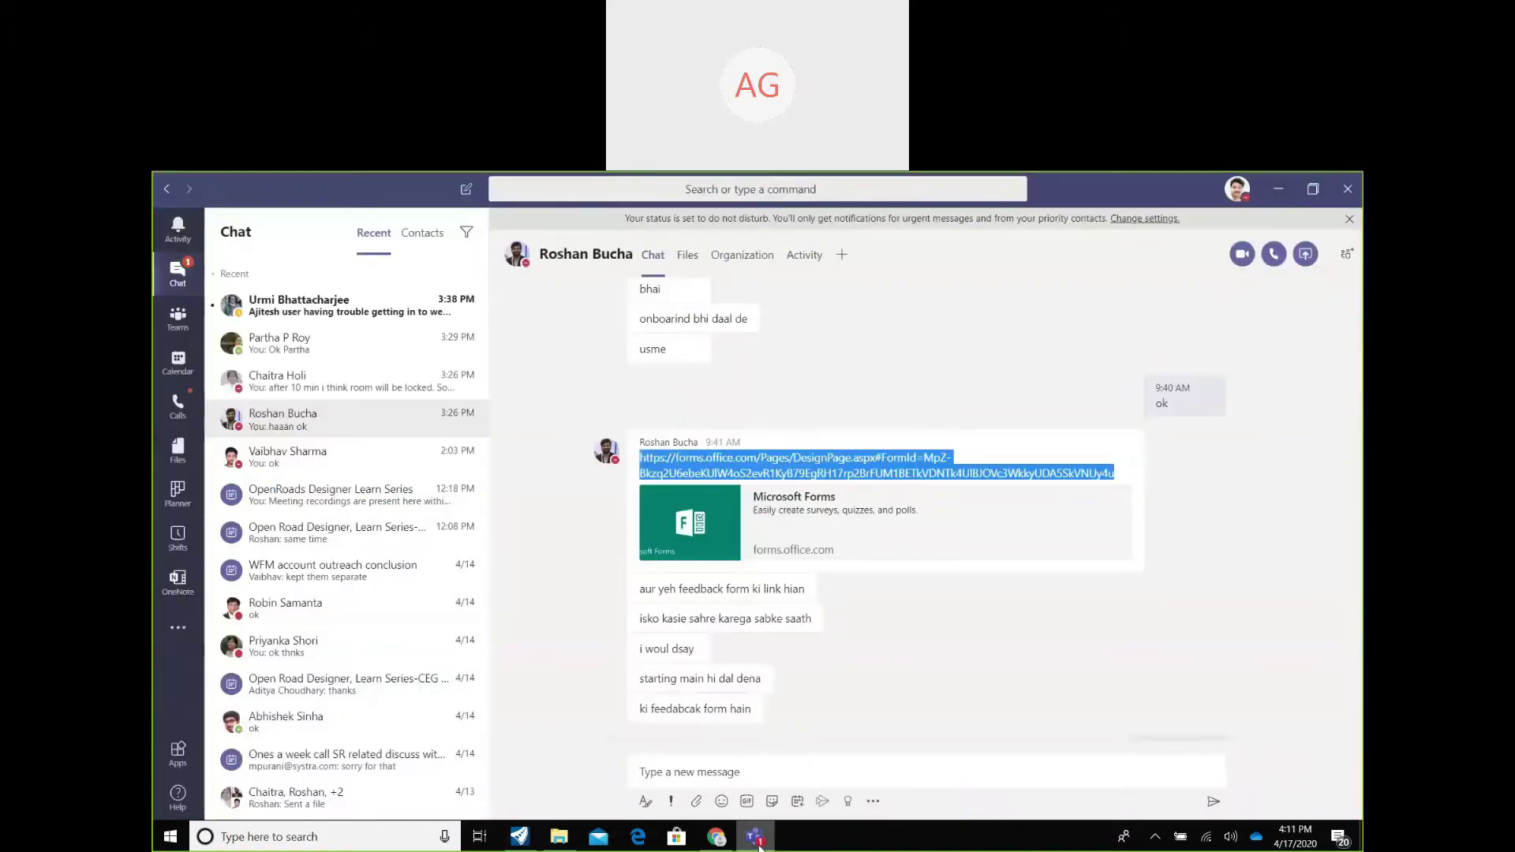
pyautogui.click(759, 844)
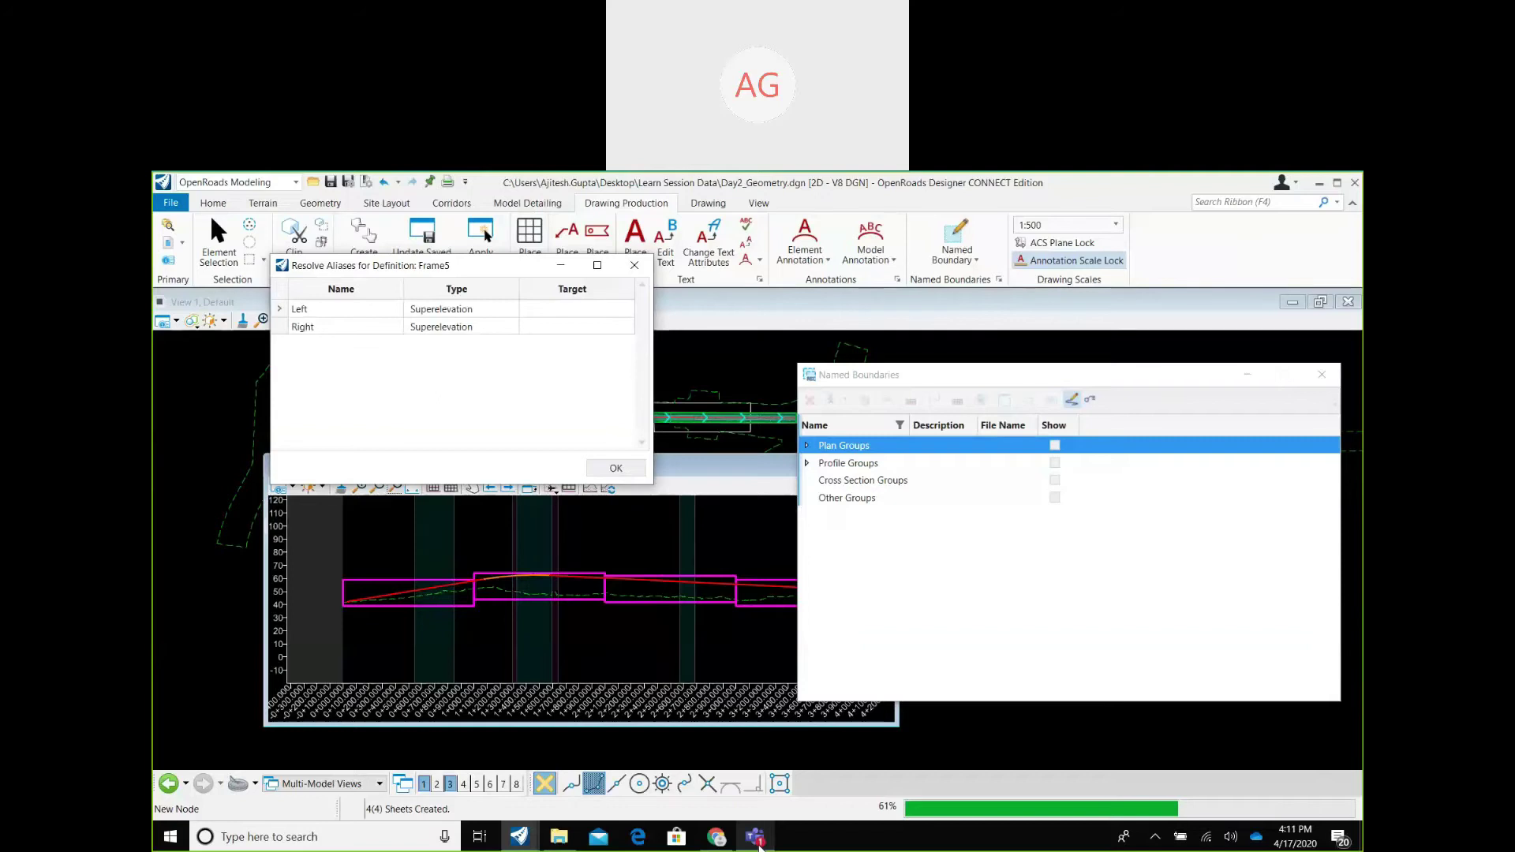
# Resolve the Left superelevation alias of the Frame5 definition by setting its target to CL - EOP_L.
pyautogui.click(588, 313)
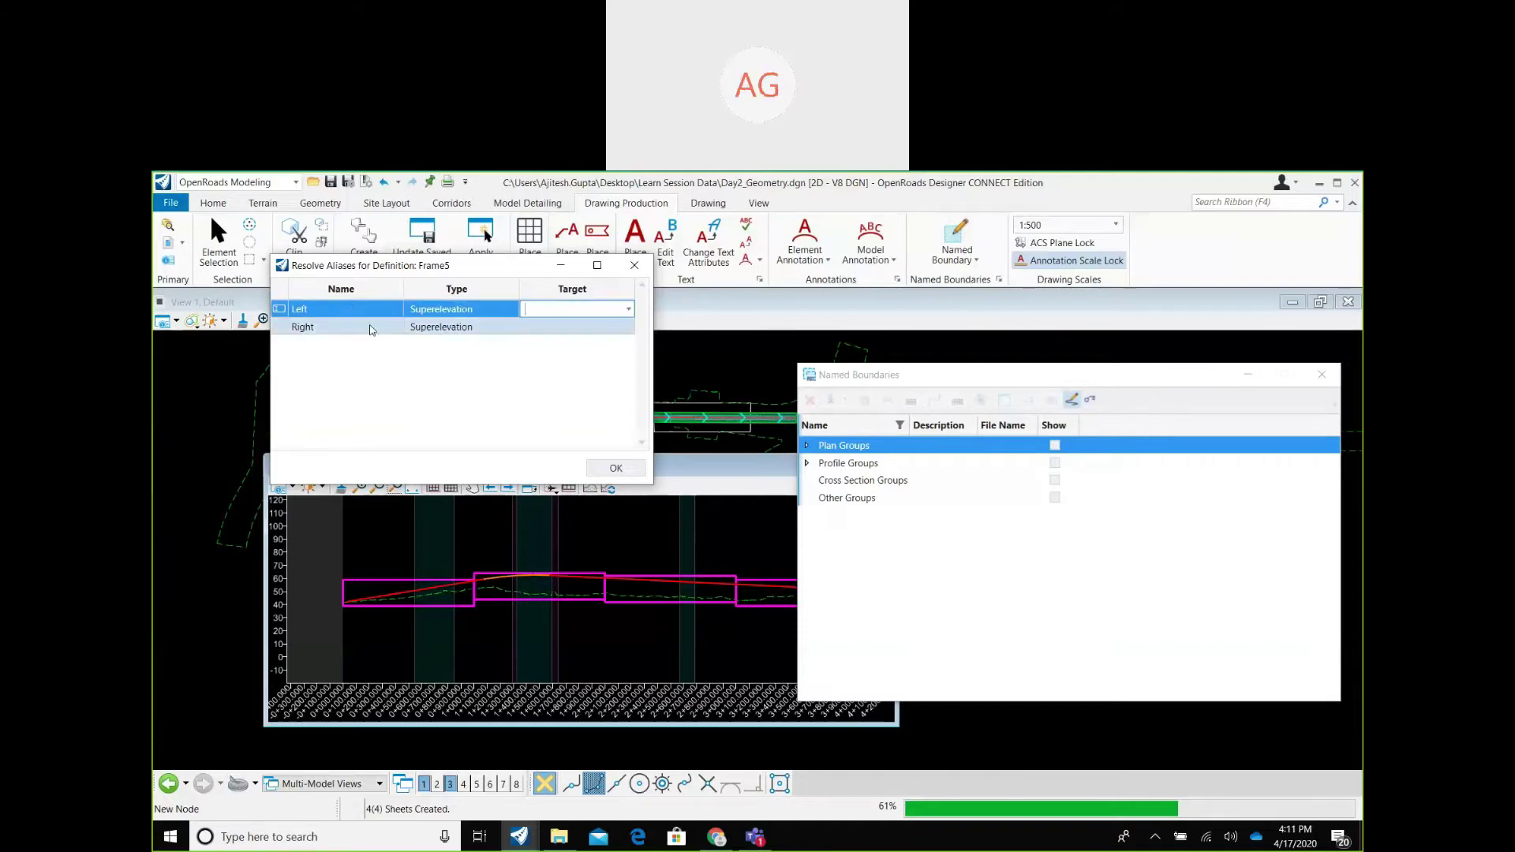
pyautogui.moveTo(398, 269); pyautogui.dragTo(396, 351)
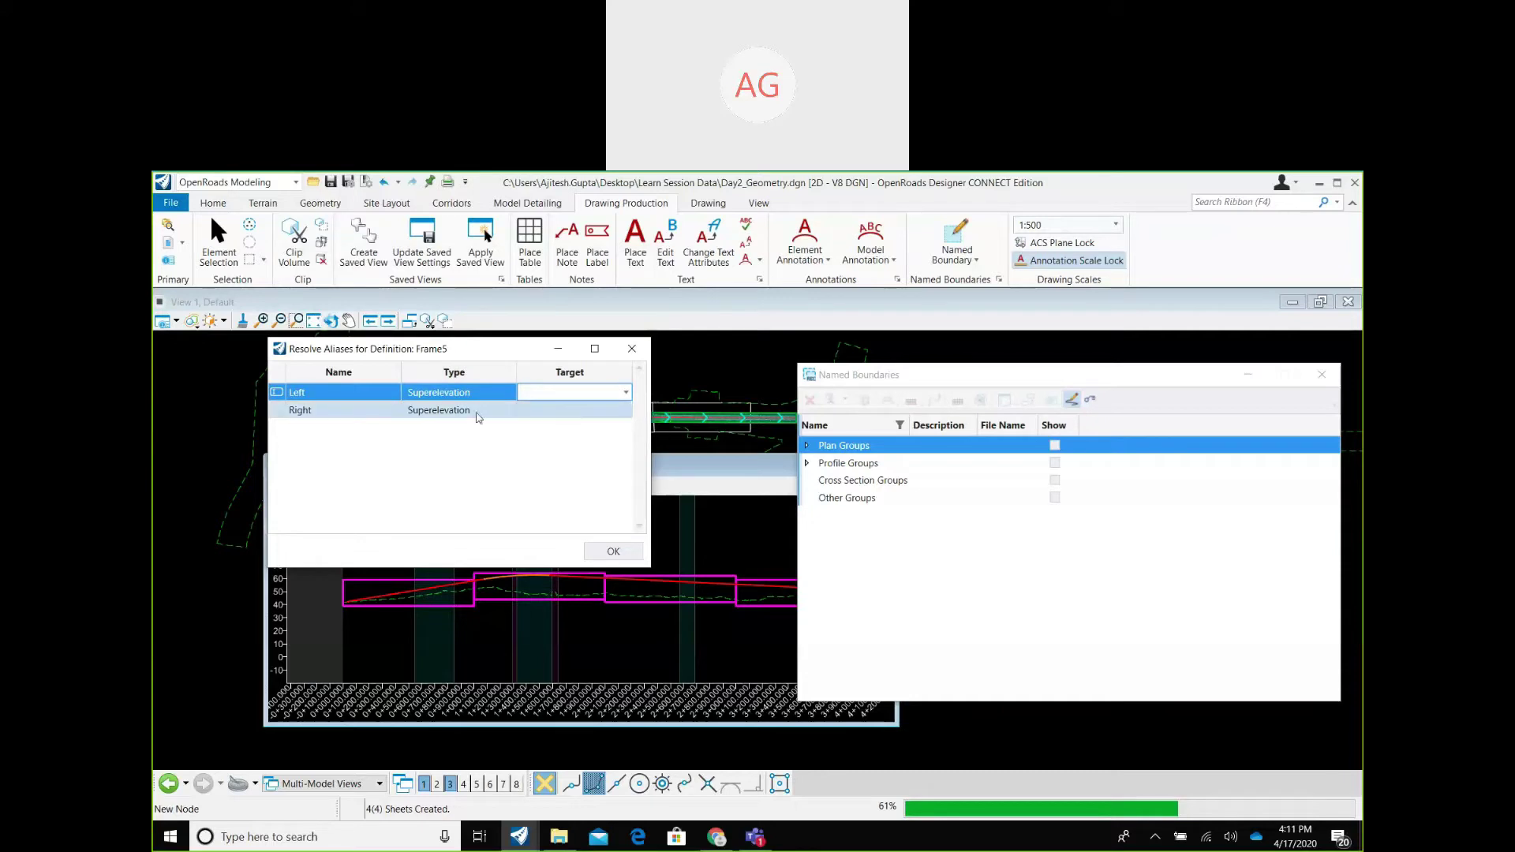
pyautogui.moveTo(402, 348); pyautogui.dragTo(448, 377)
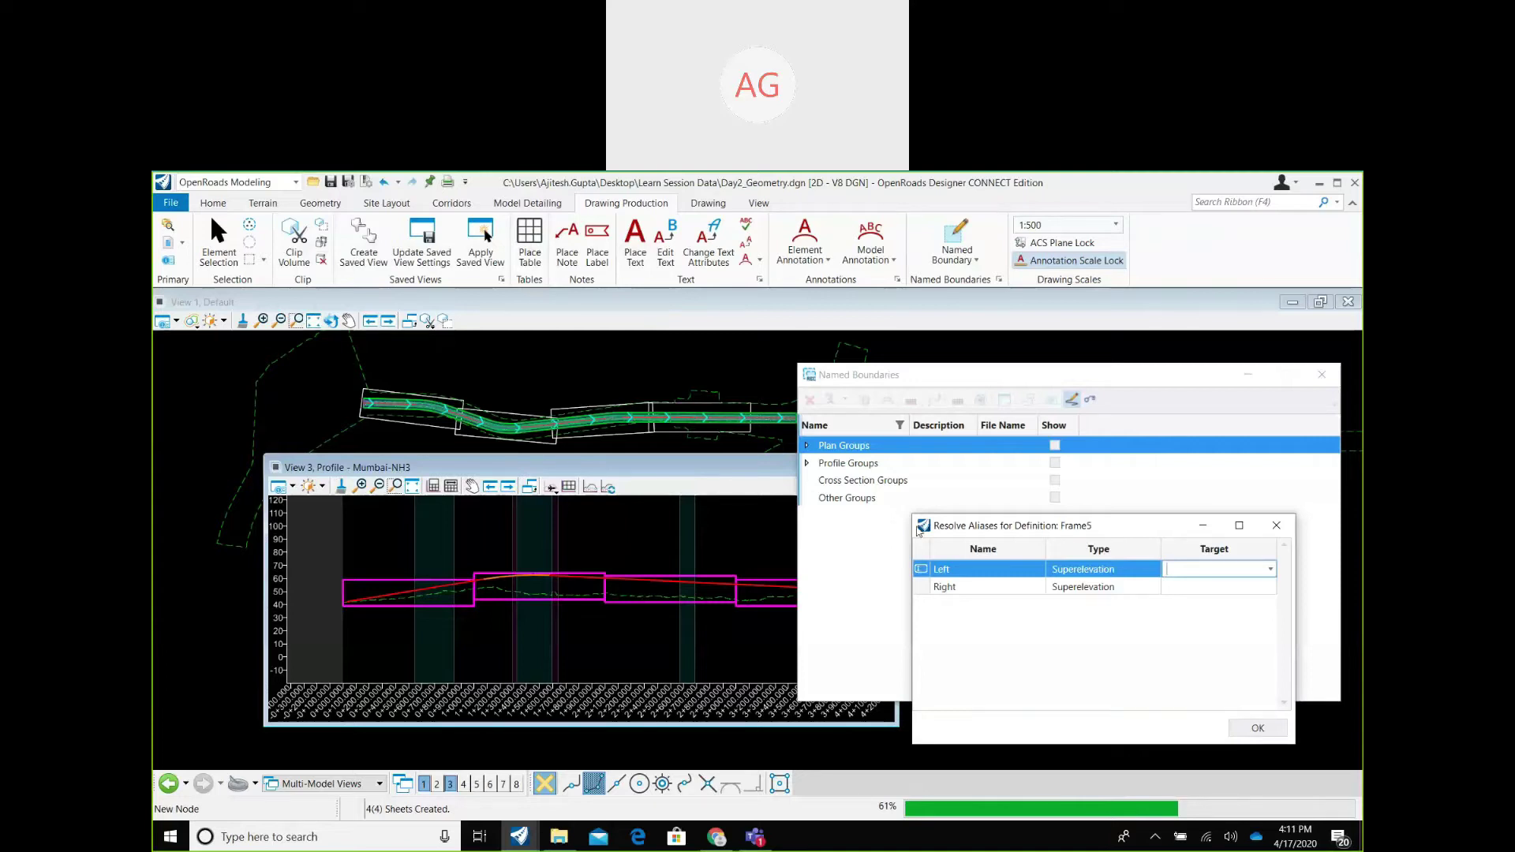
pyautogui.moveTo(996, 532); pyautogui.dragTo(767, 528)
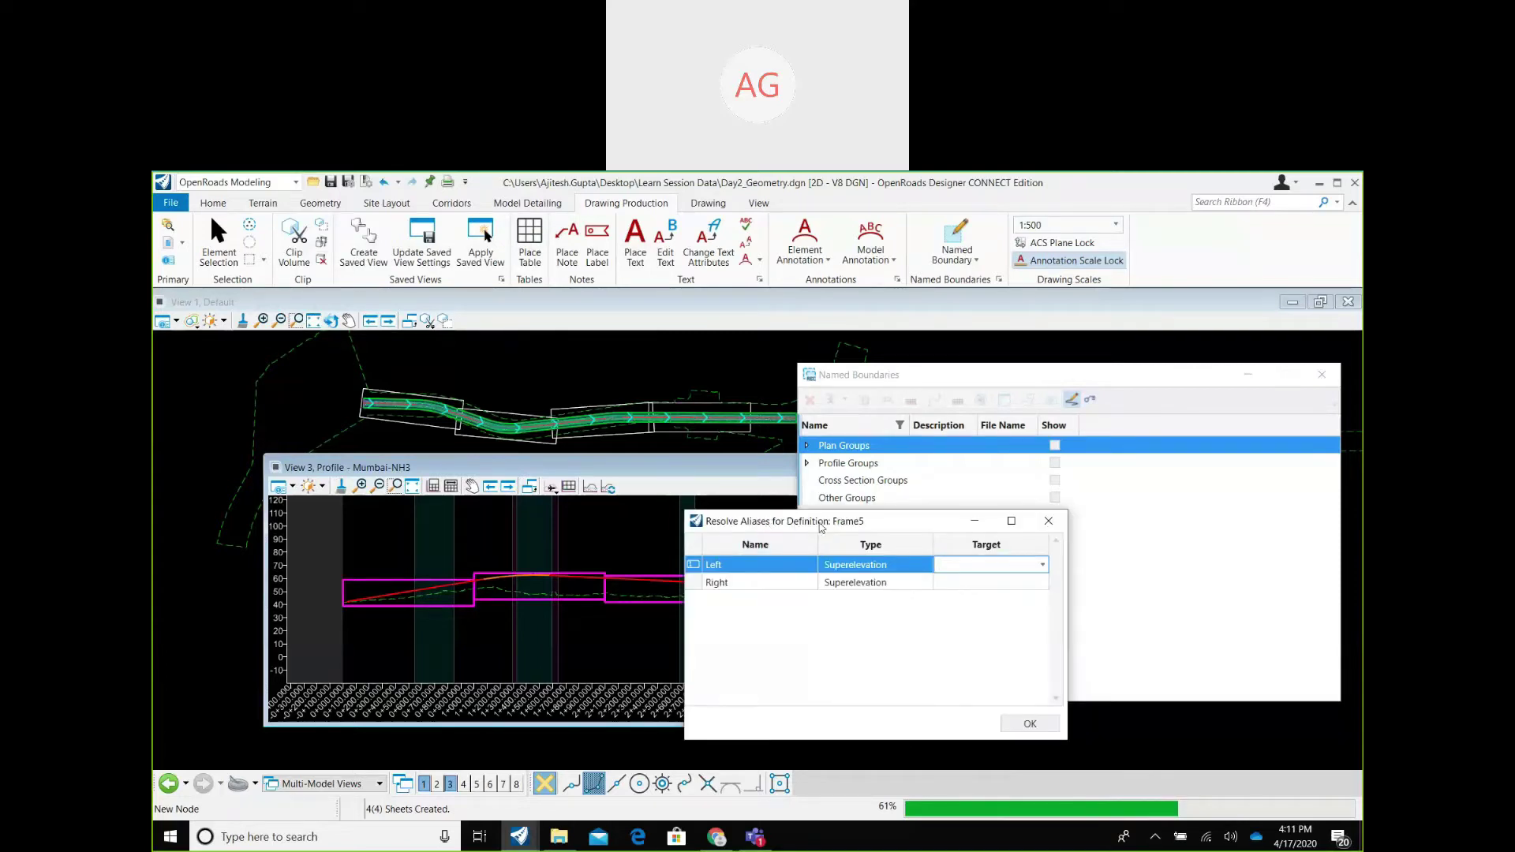
pyautogui.click(1043, 565)
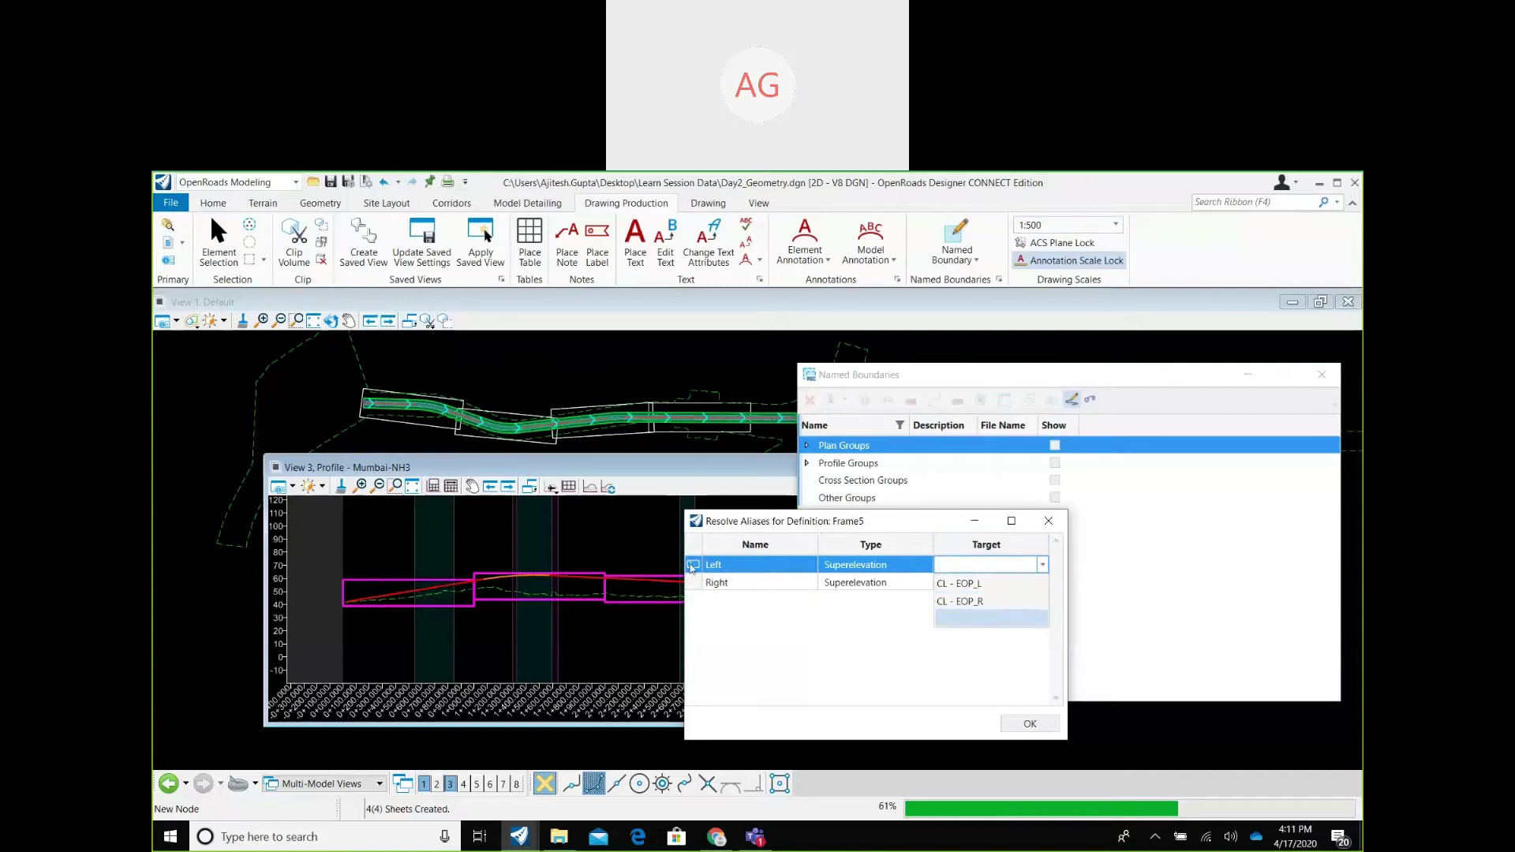
pyautogui.click(959, 583)
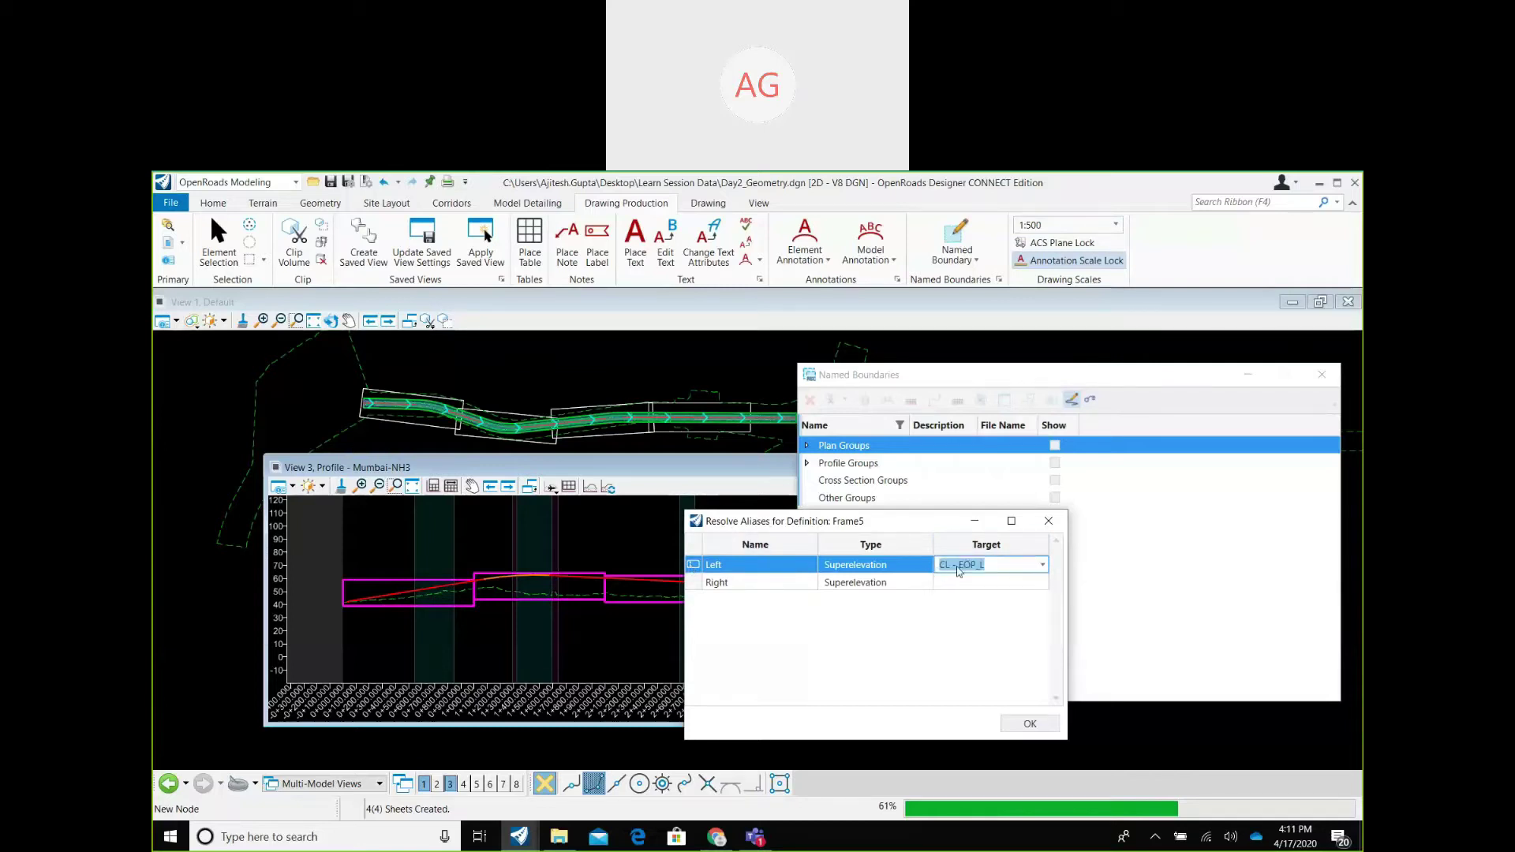
# Set the Right superelevation alias's target to CL - EOP_R and accept the resolved aliases.
pyautogui.click(1025, 584)
pyautogui.click(1043, 583)
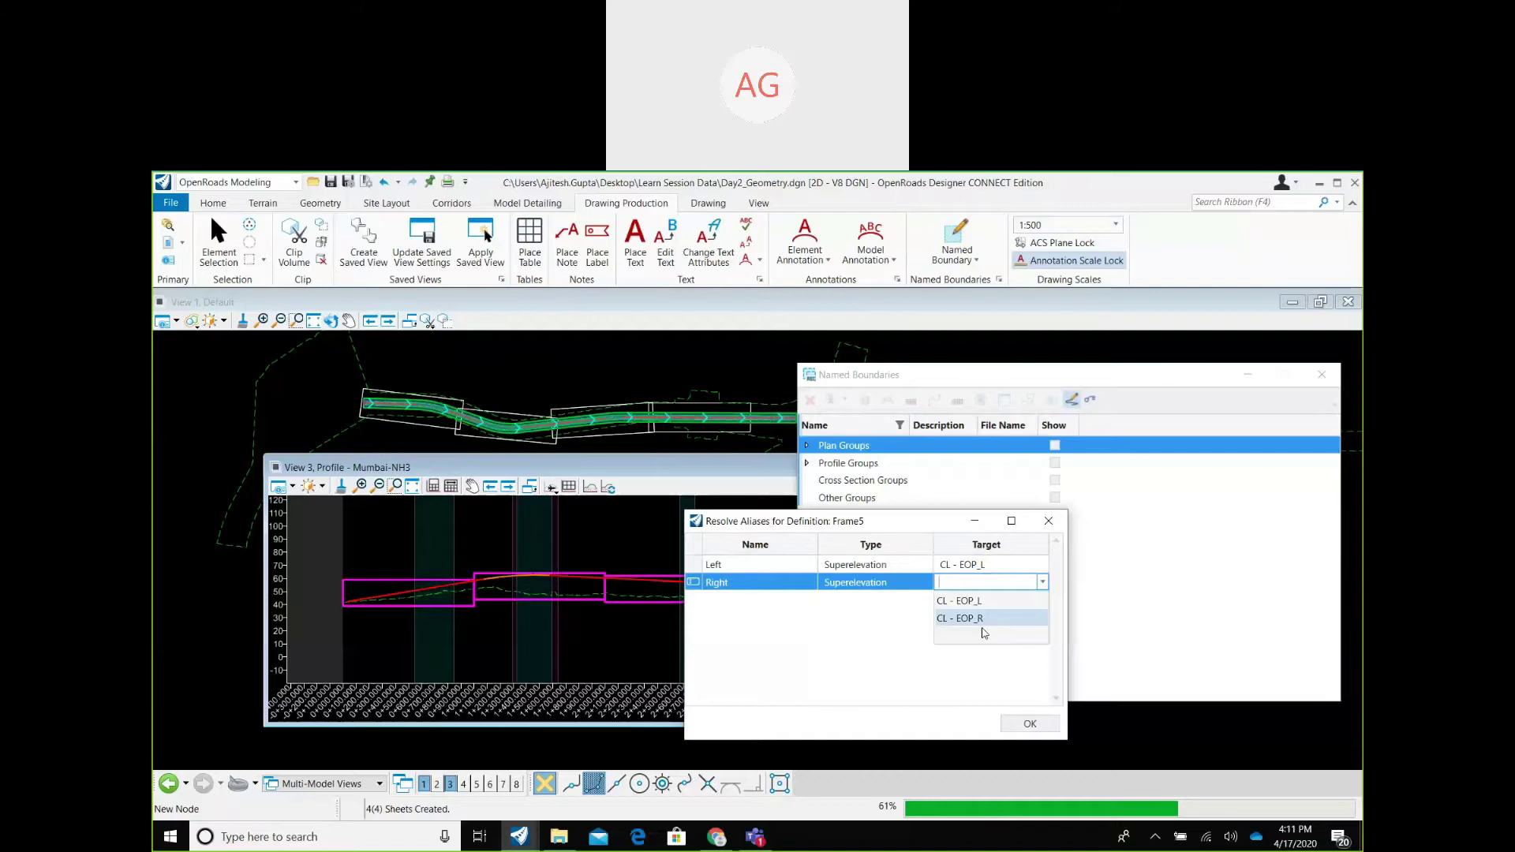
pyautogui.click(979, 620)
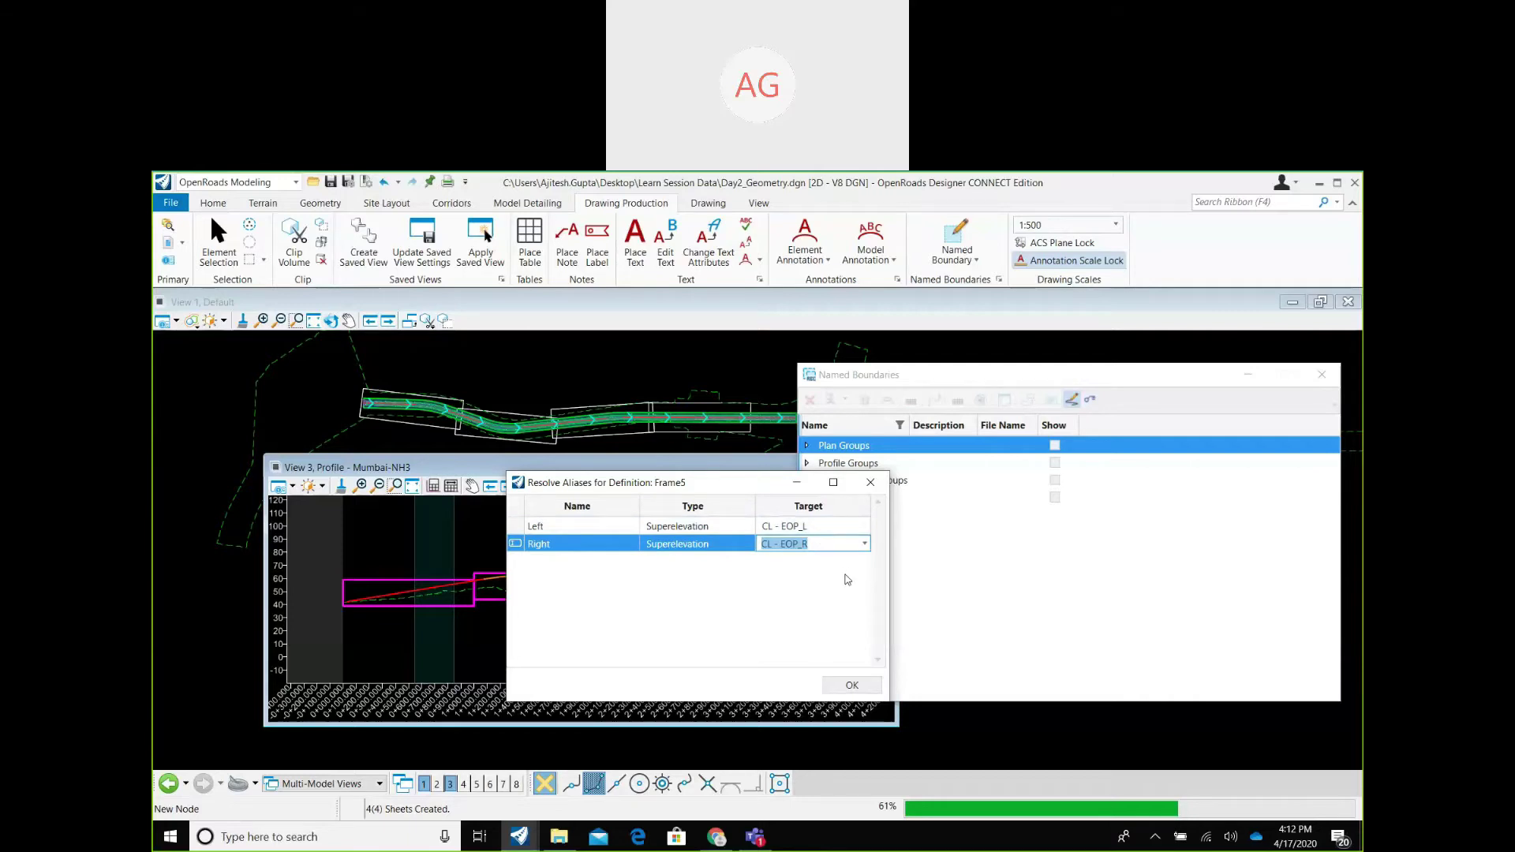
pyautogui.click(852, 686)
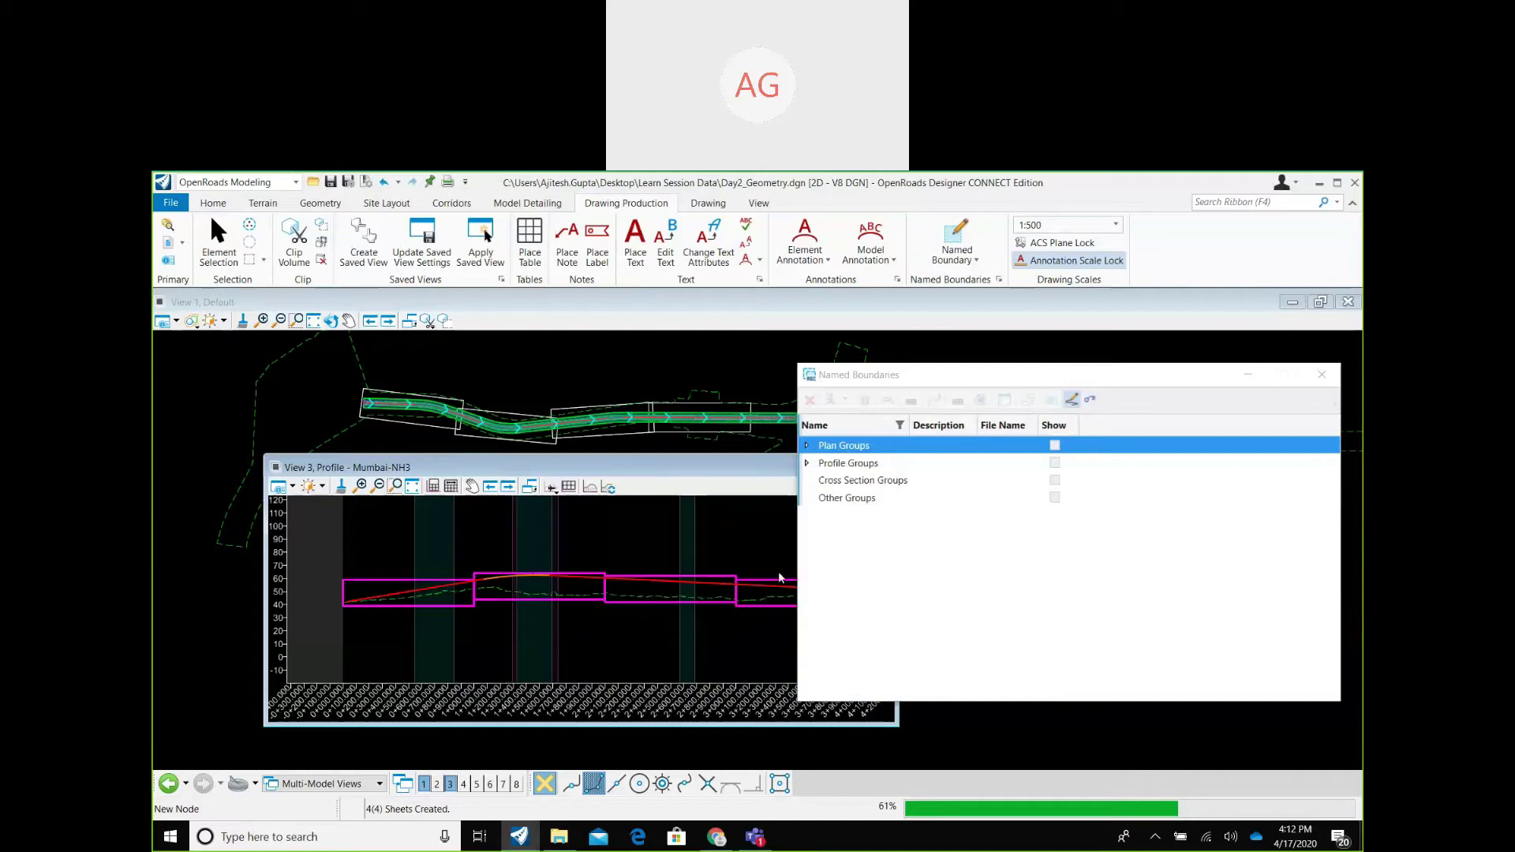
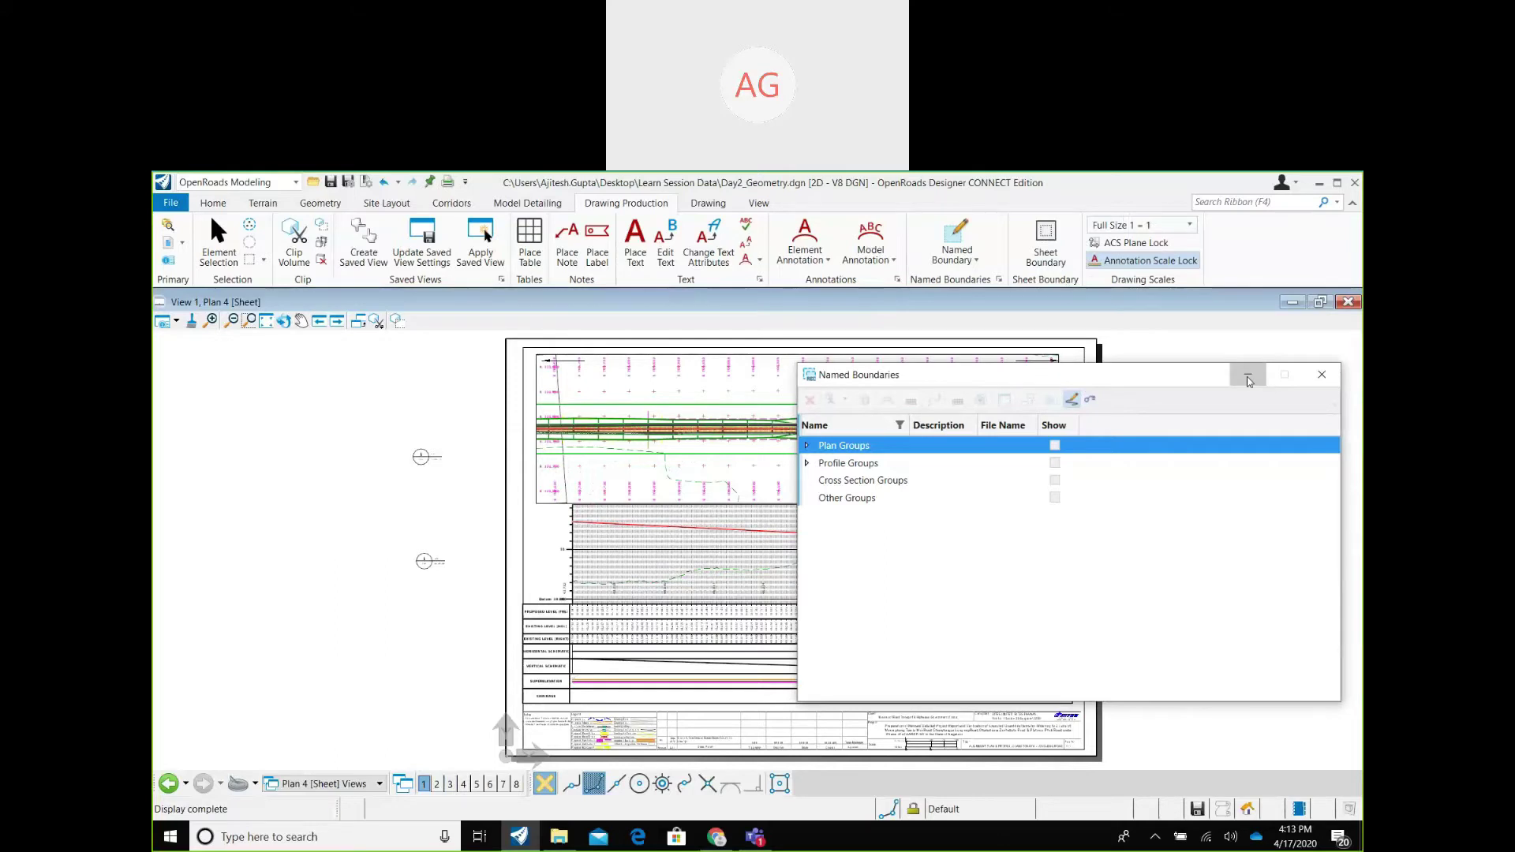
# Minimize the Named Boundaries window and examine the overall layout of the Plan 4 plan and profile sheet.
pyautogui.click(1248, 376)
pyautogui.scroll(1, 833, 438)
pyautogui.scroll(1, 696, 441)
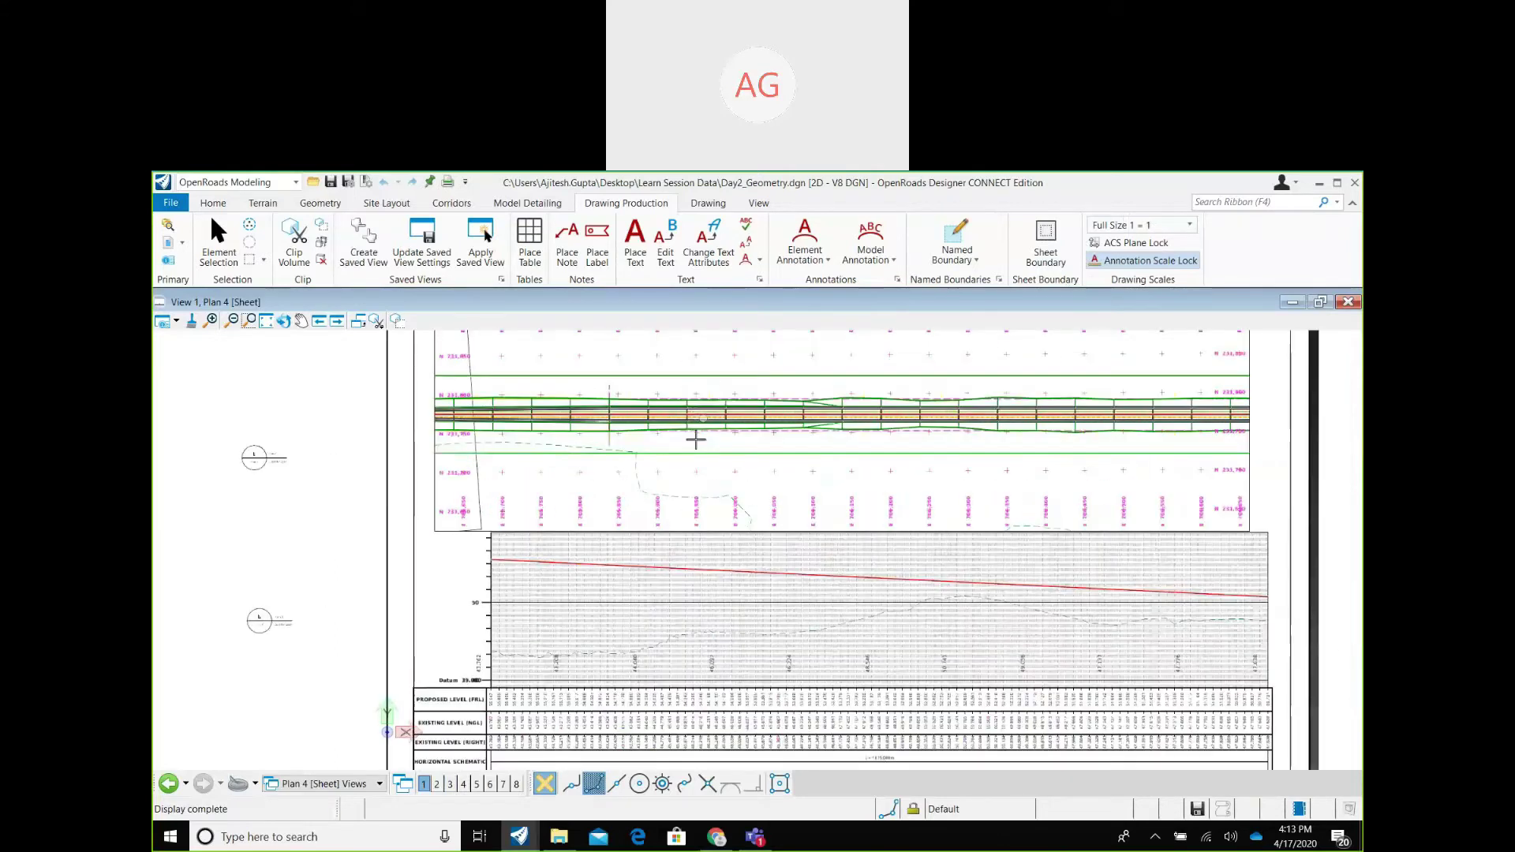
pyautogui.scroll(-2, 696, 440)
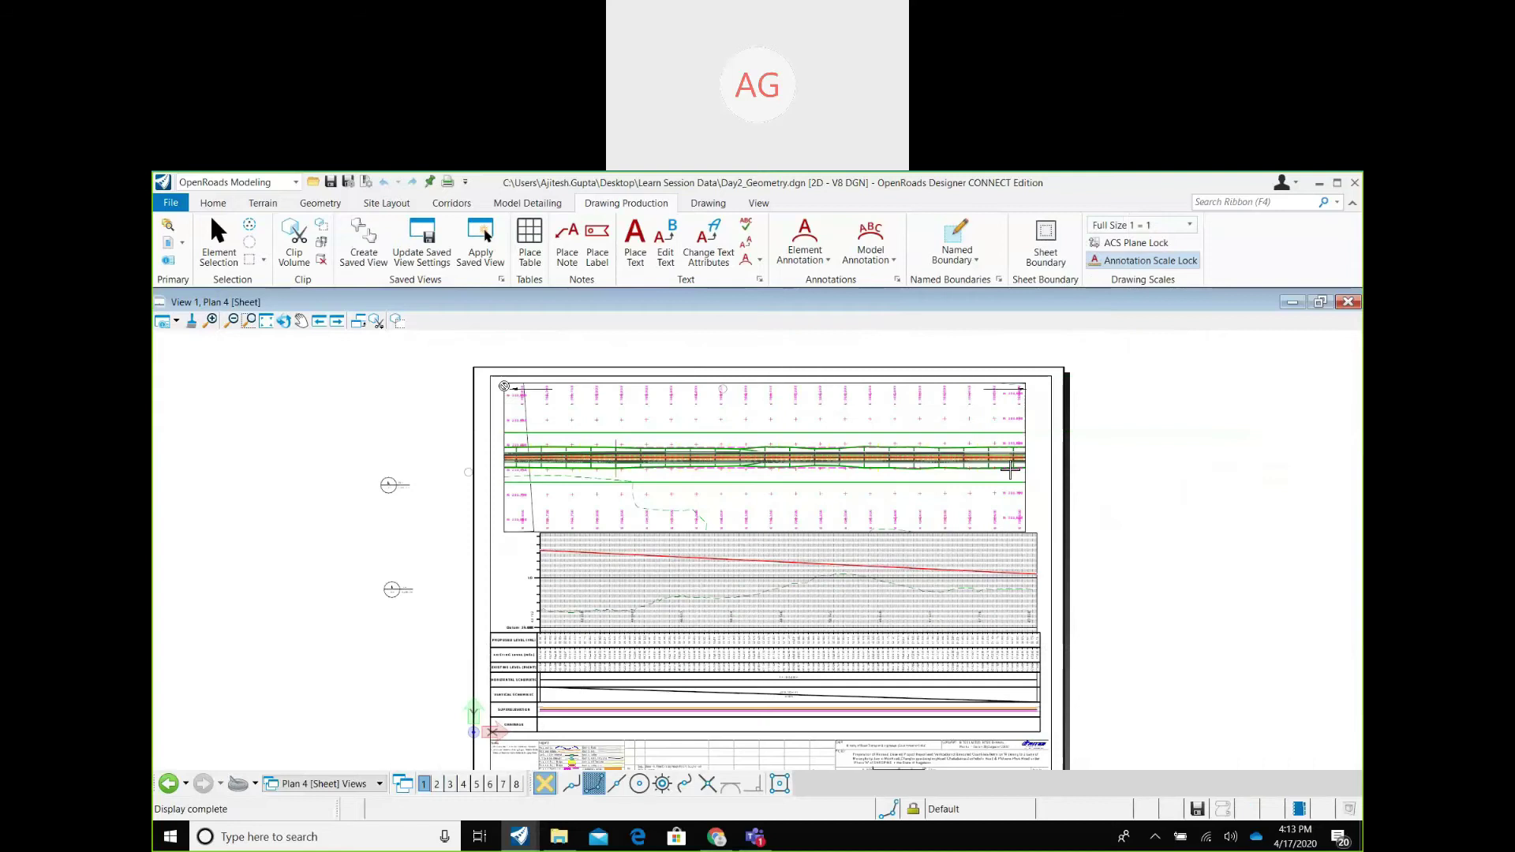
pyautogui.scroll(1, 598, 462)
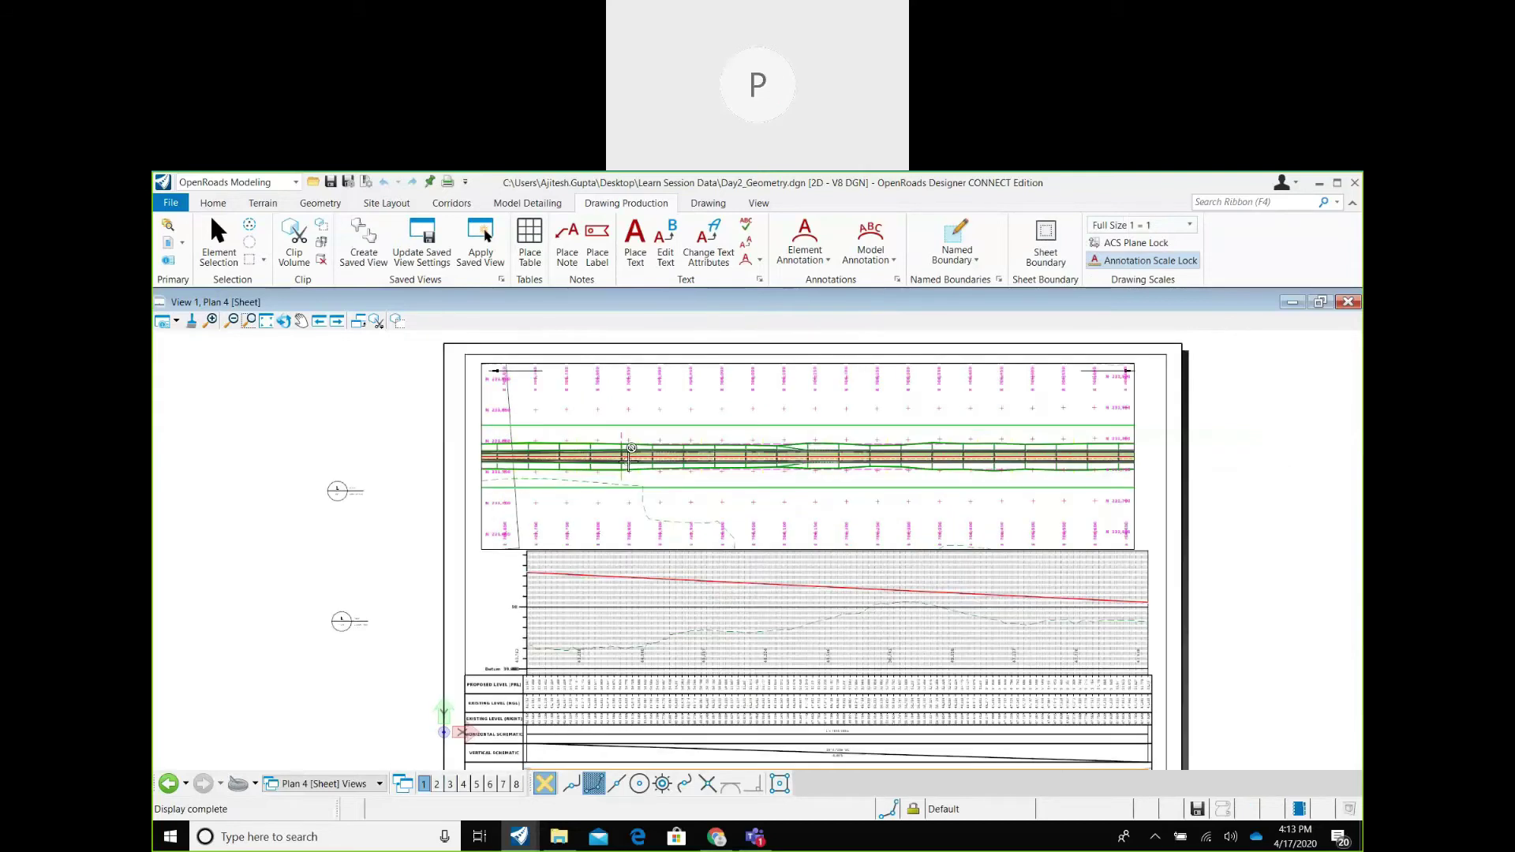
# Examine the proposed level, existing level, schematic and superelevation rows in the frame beneath the sheet's profile.
pyautogui.scroll(3, 626, 531)
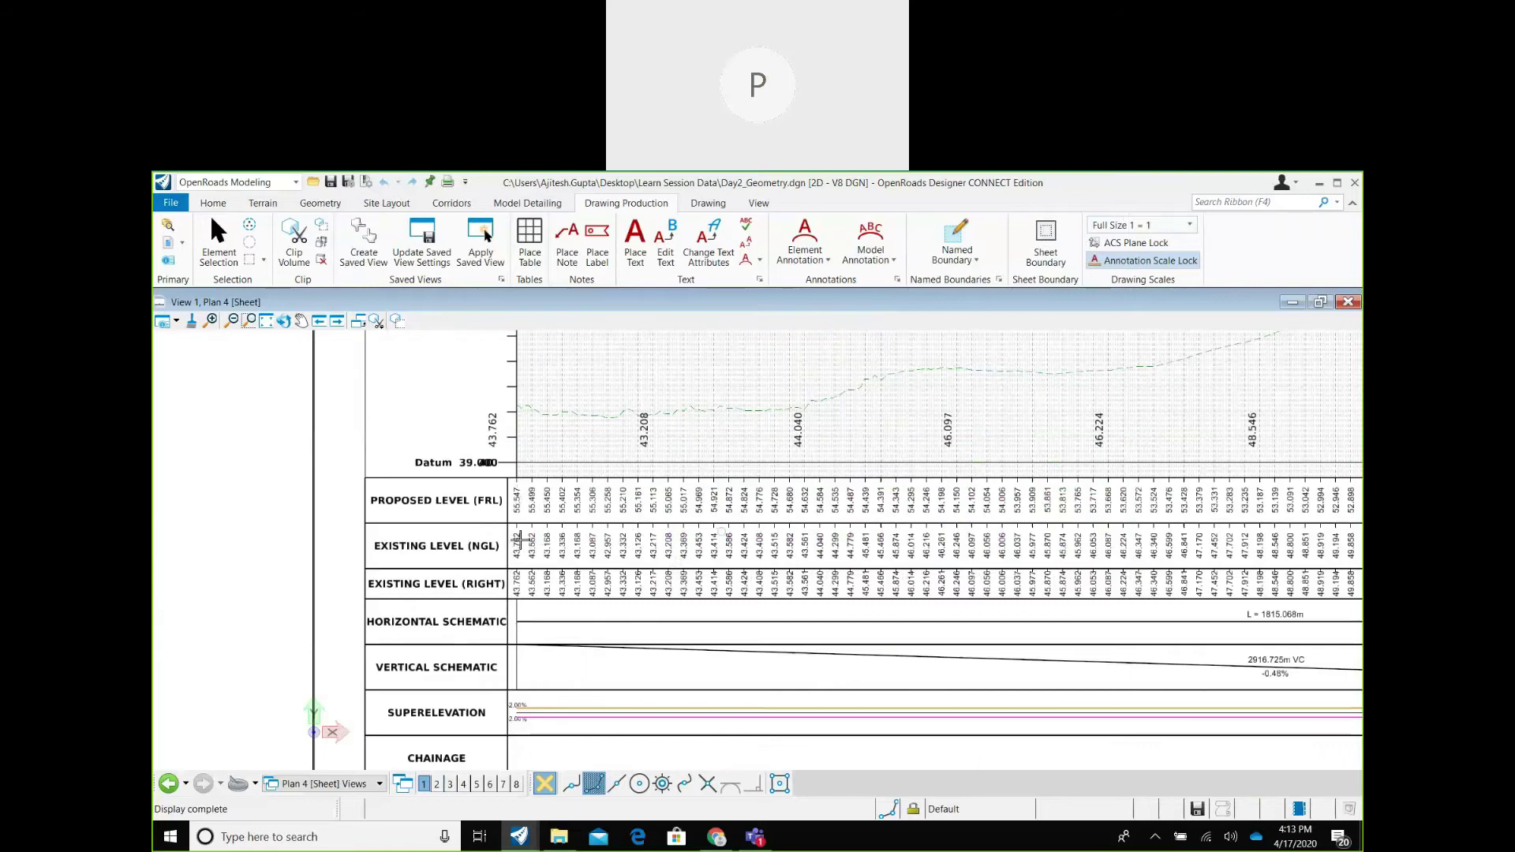
pyautogui.scroll(-1, 459, 567)
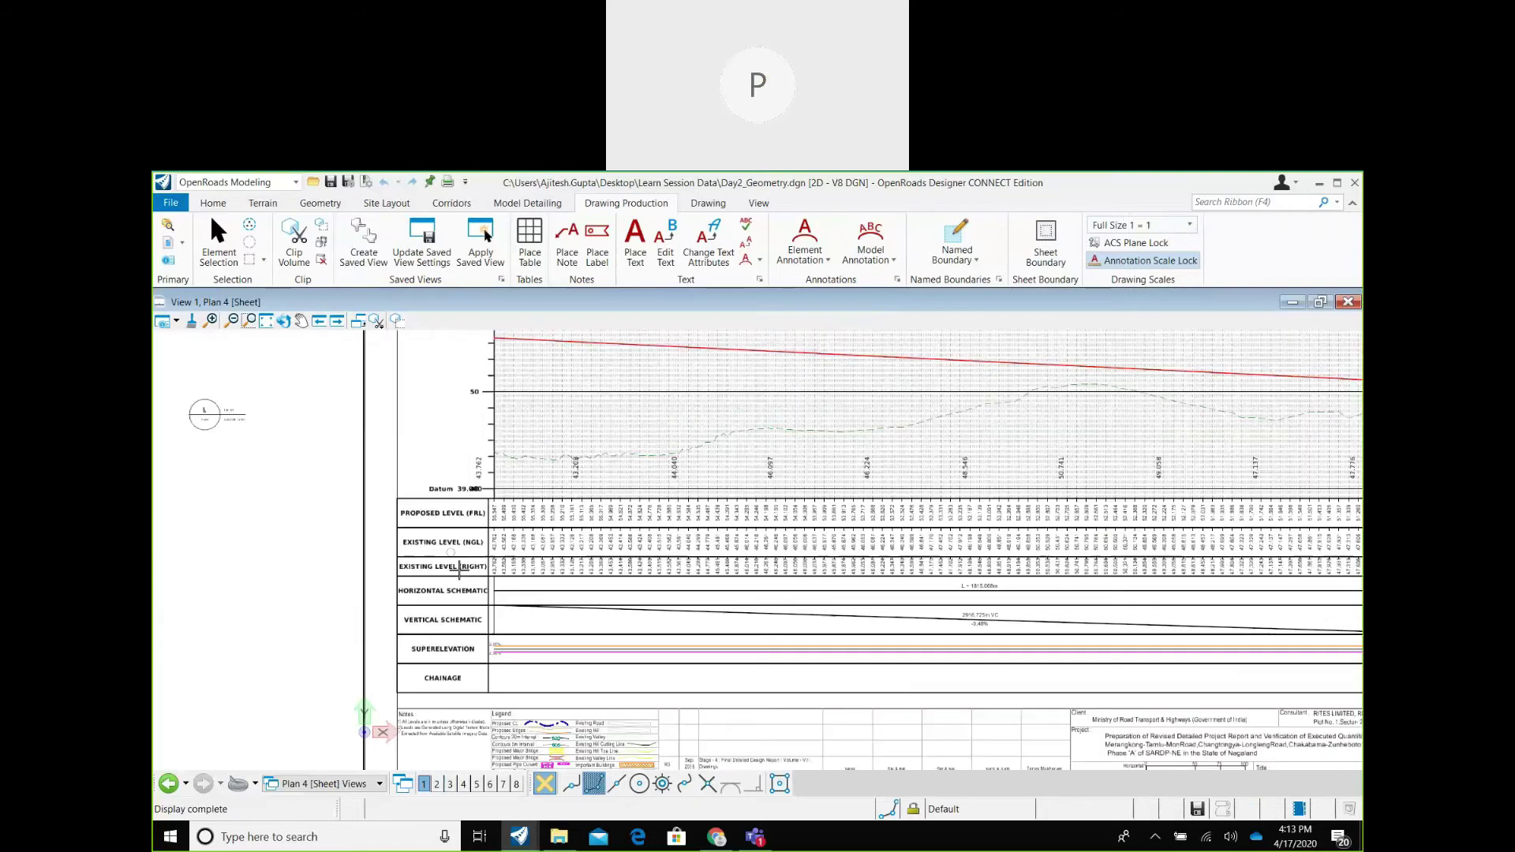
pyautogui.scroll(2, 412, 523)
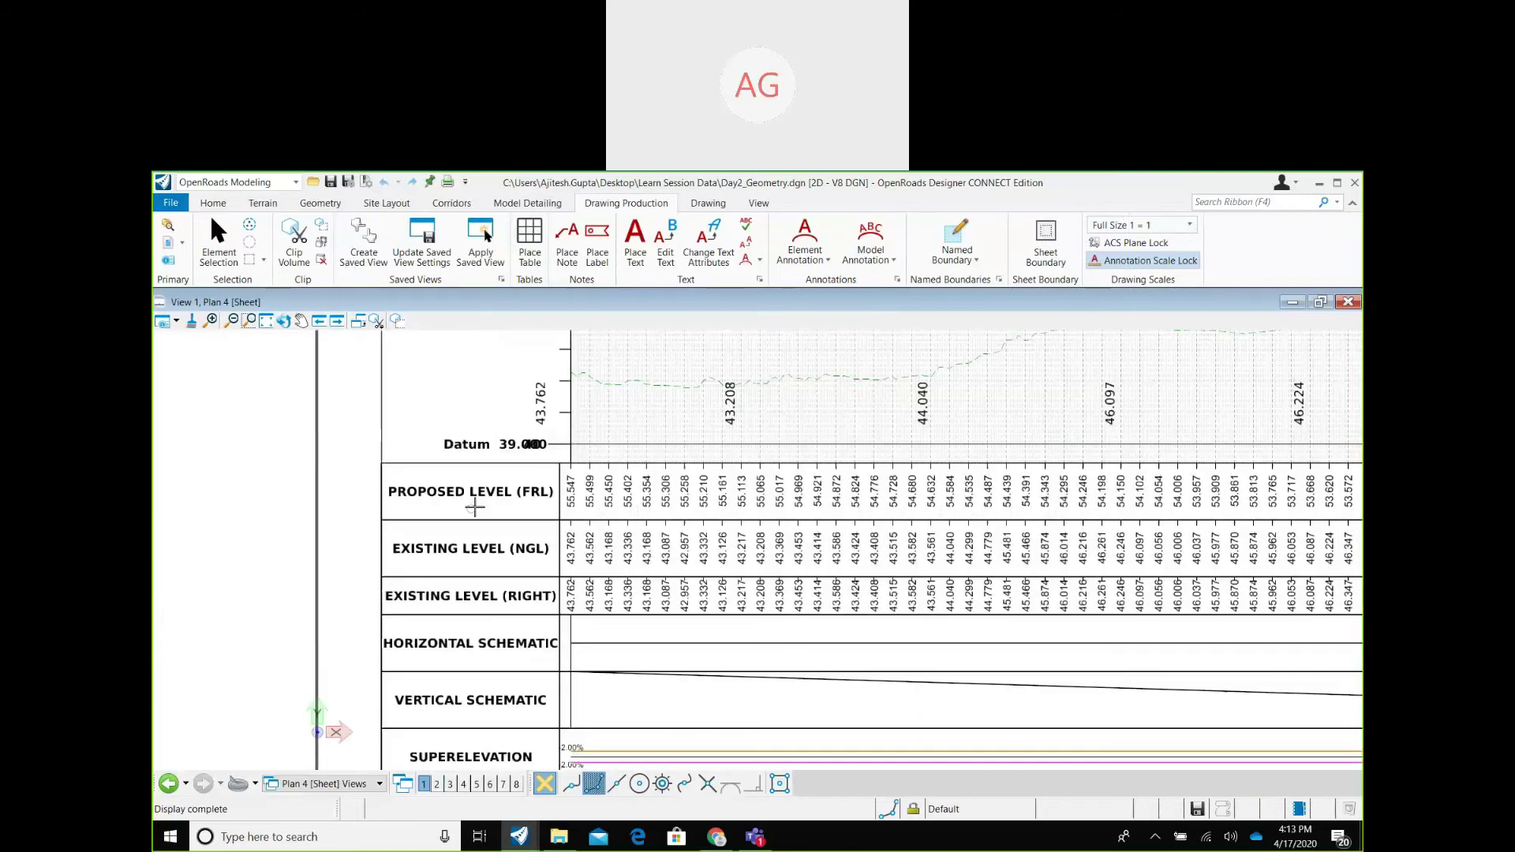
pyautogui.scroll(-2, 618, 521)
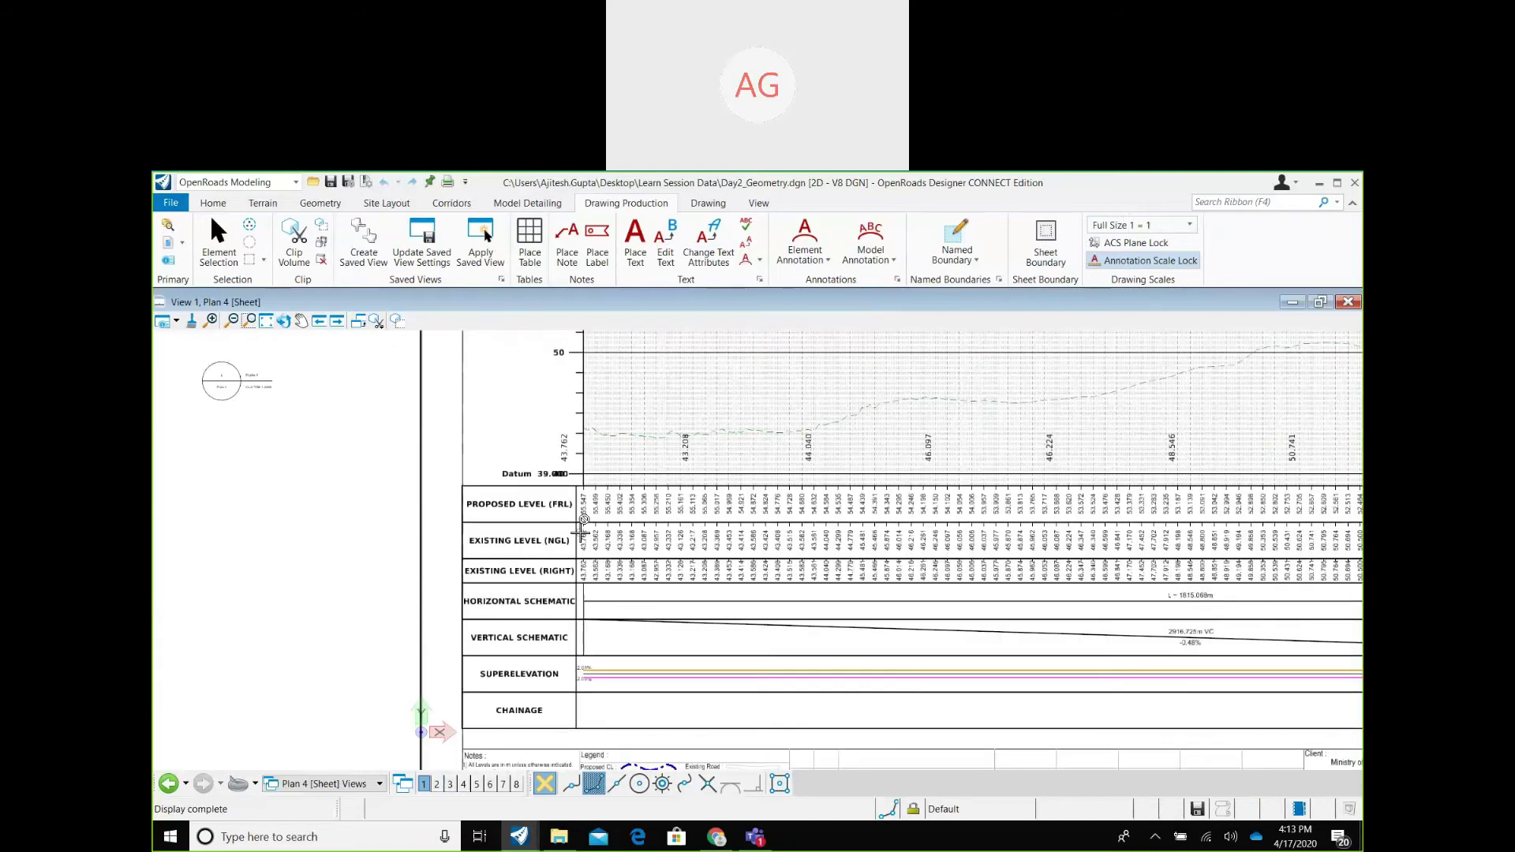
pyautogui.scroll(-1, 583, 529)
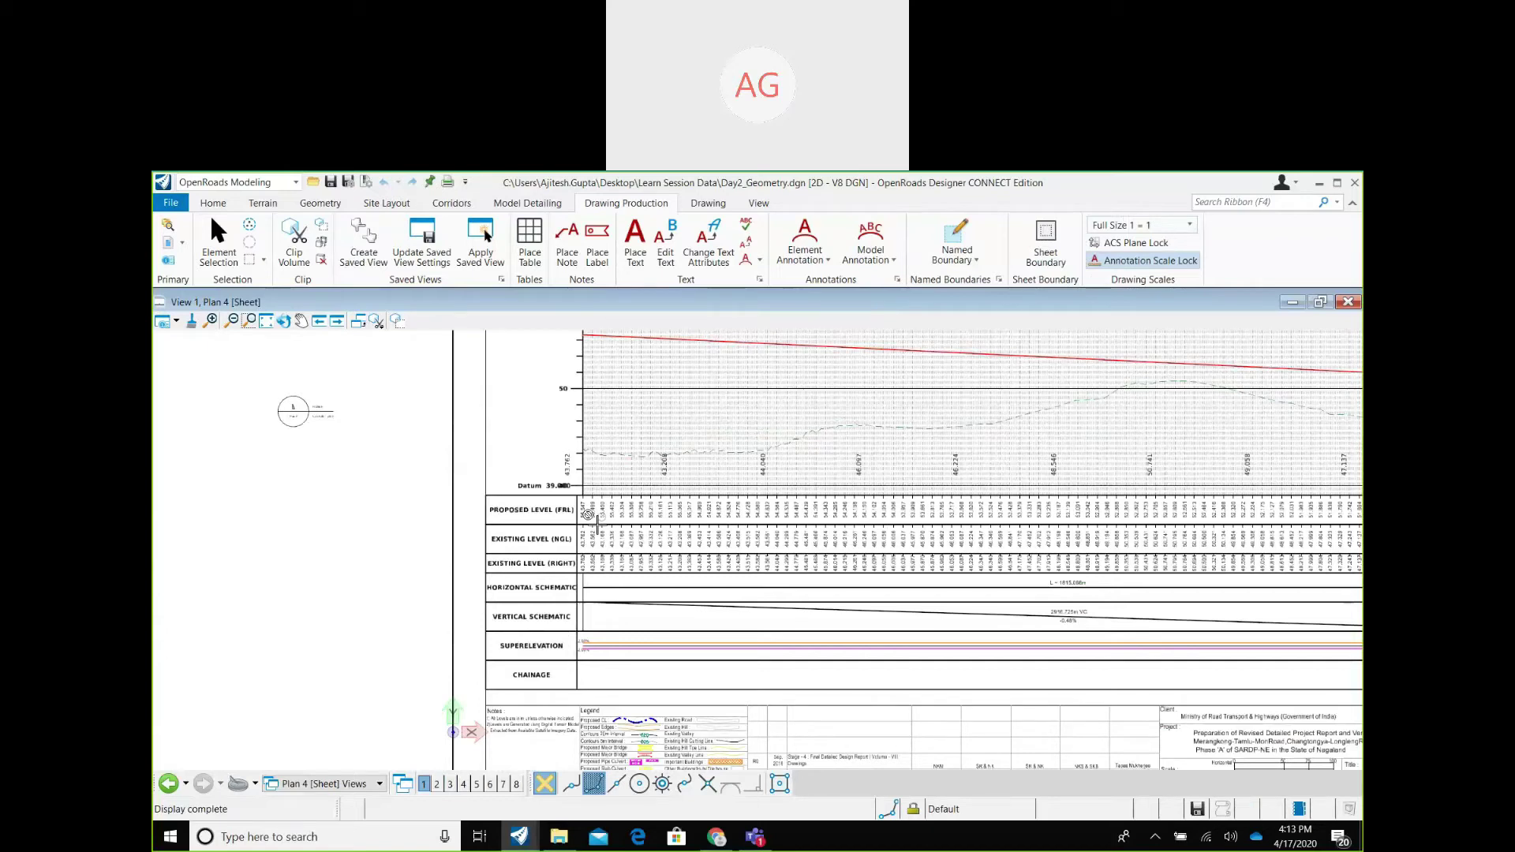
pyautogui.scroll(1, 1195, 413)
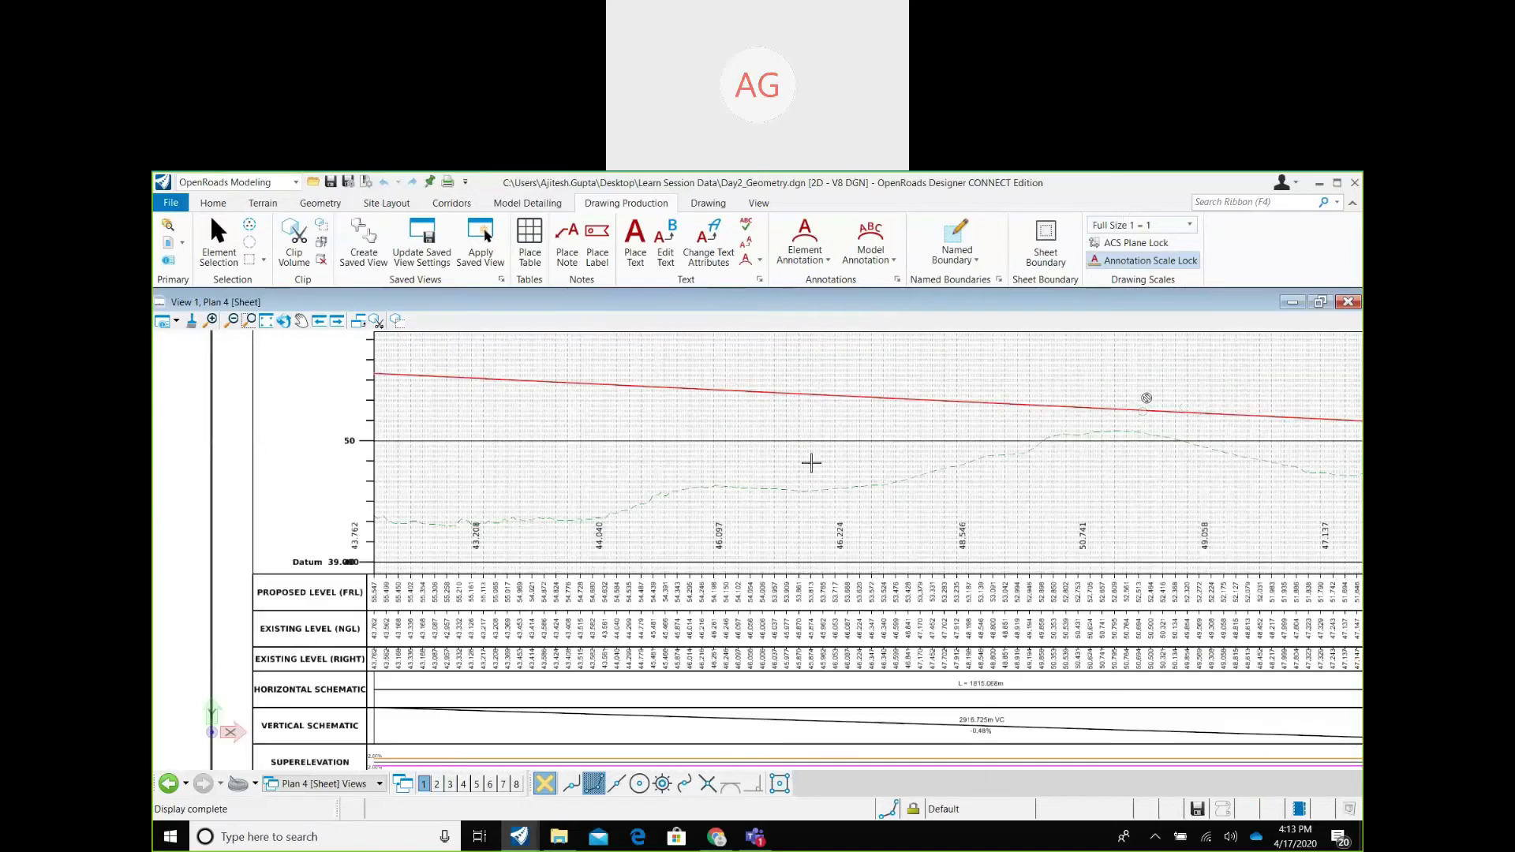
pyautogui.scroll(1, 434, 703)
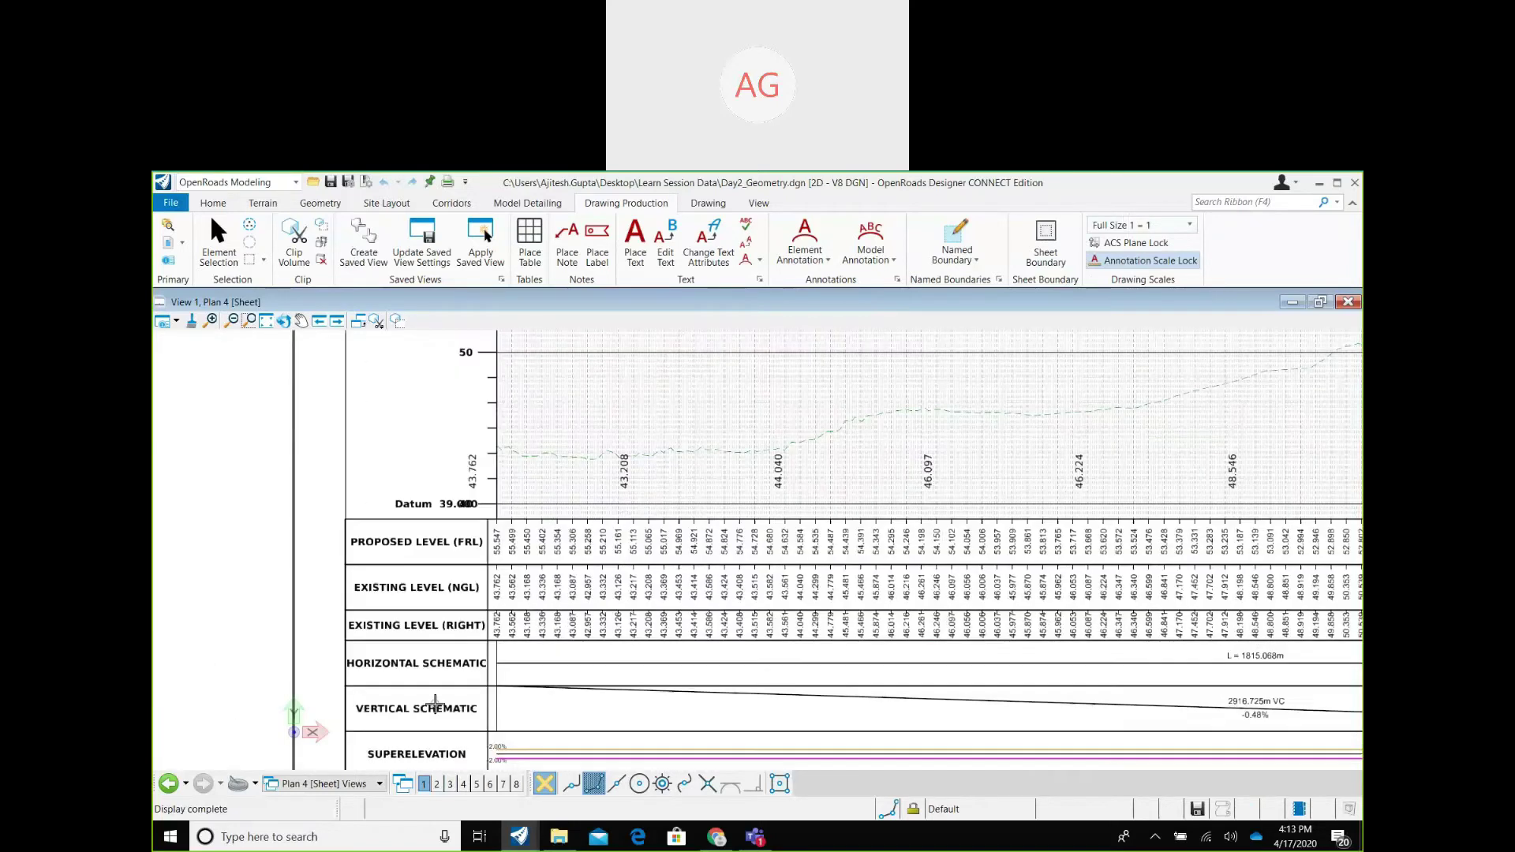
pyautogui.scroll(1, 435, 703)
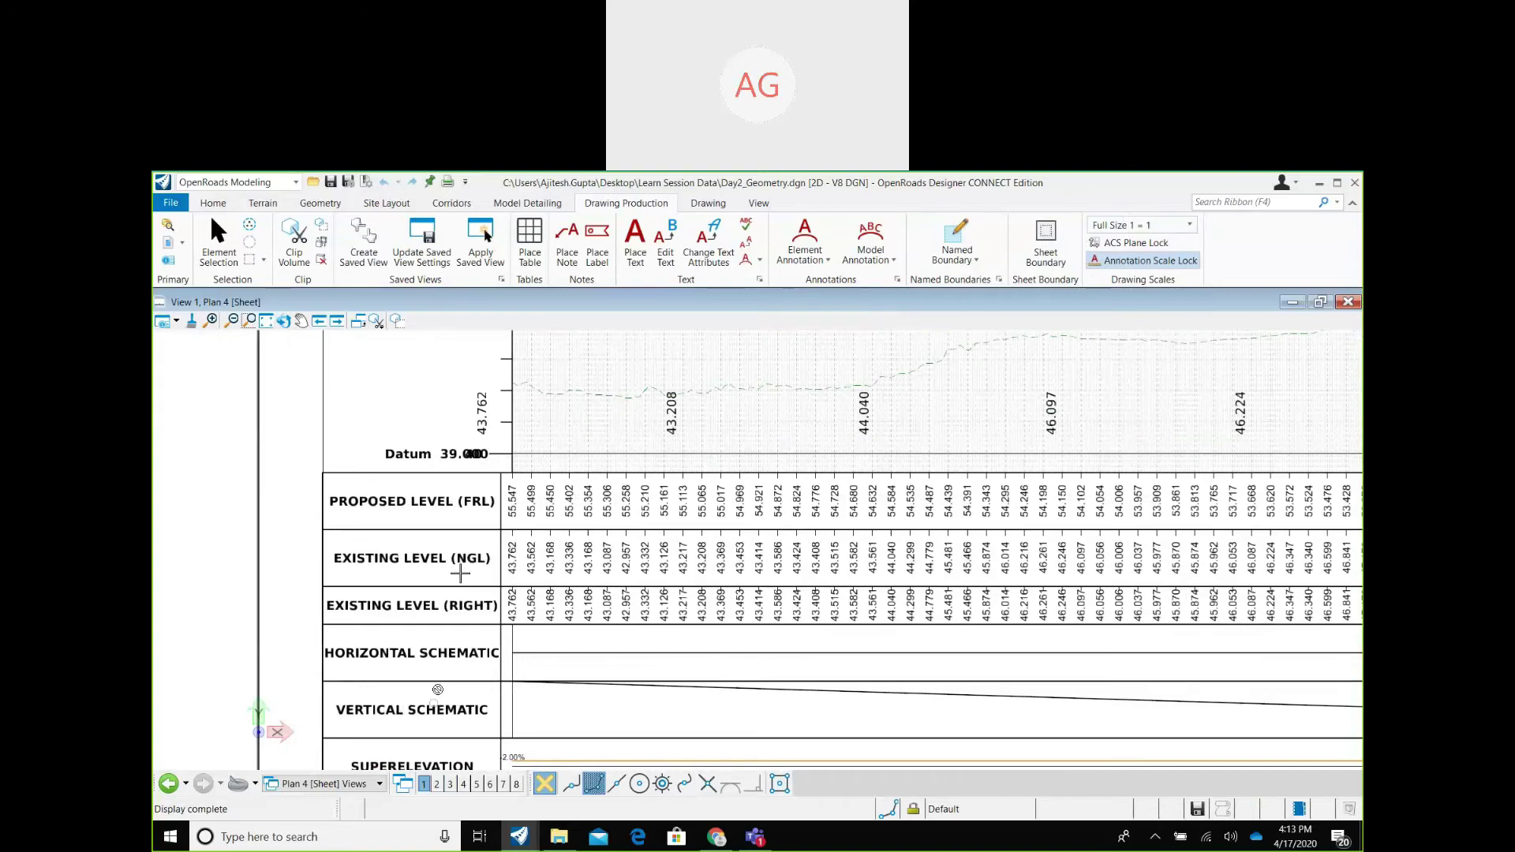
# Examine the horizontal schematic, vertical schematic and superelevation rows along the full length of the Plan 4 sheet's annotation frame.
pyautogui.scroll(-3, 655, 566)
pyautogui.scroll(3, 655, 566)
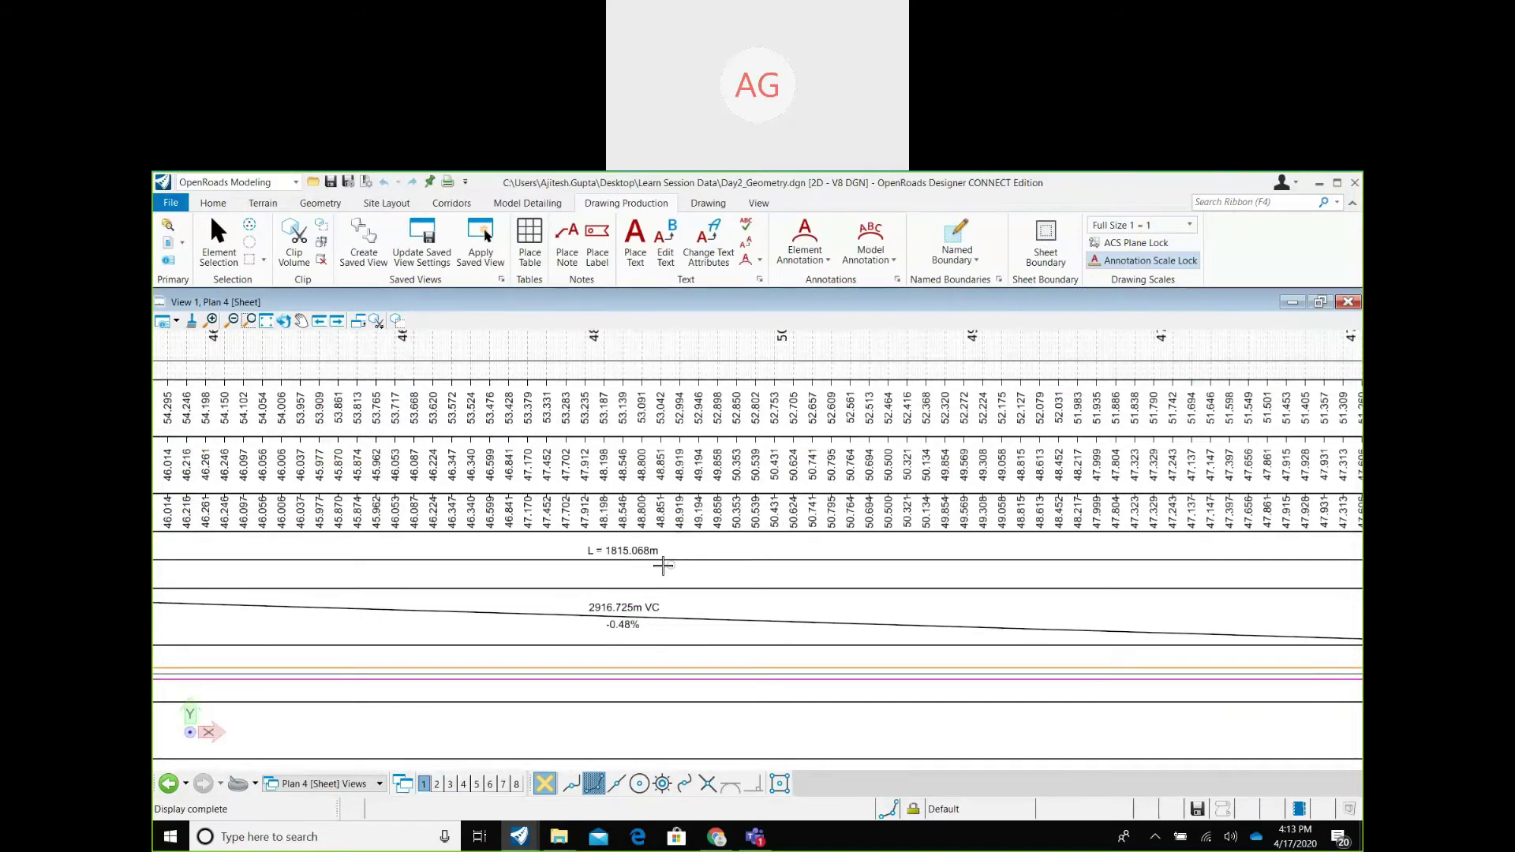
pyautogui.scroll(-3, 663, 566)
pyautogui.scroll(3, 247, 595)
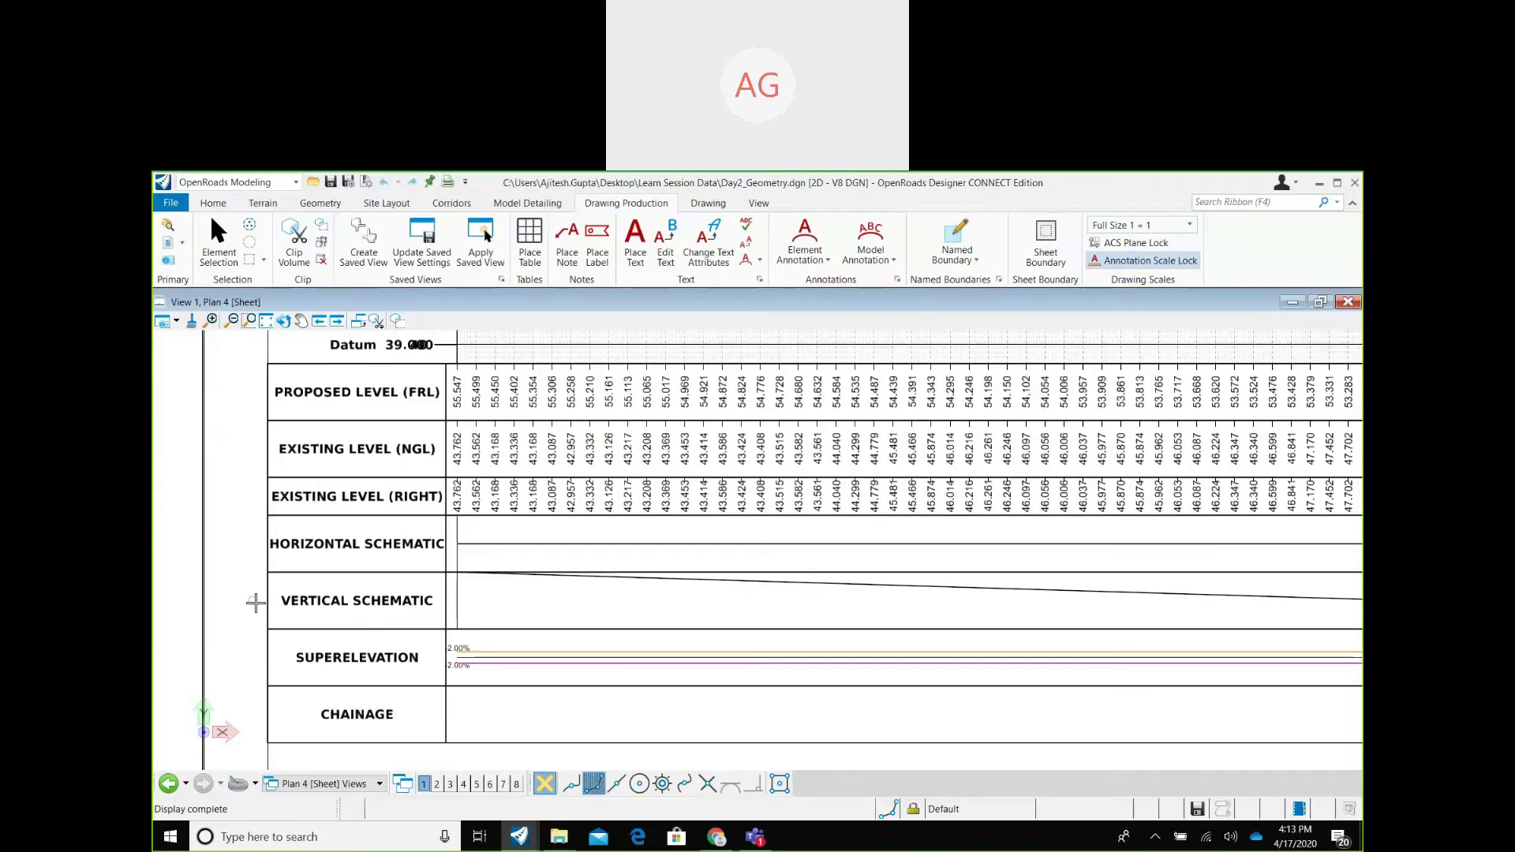
pyautogui.scroll(2, 435, 684)
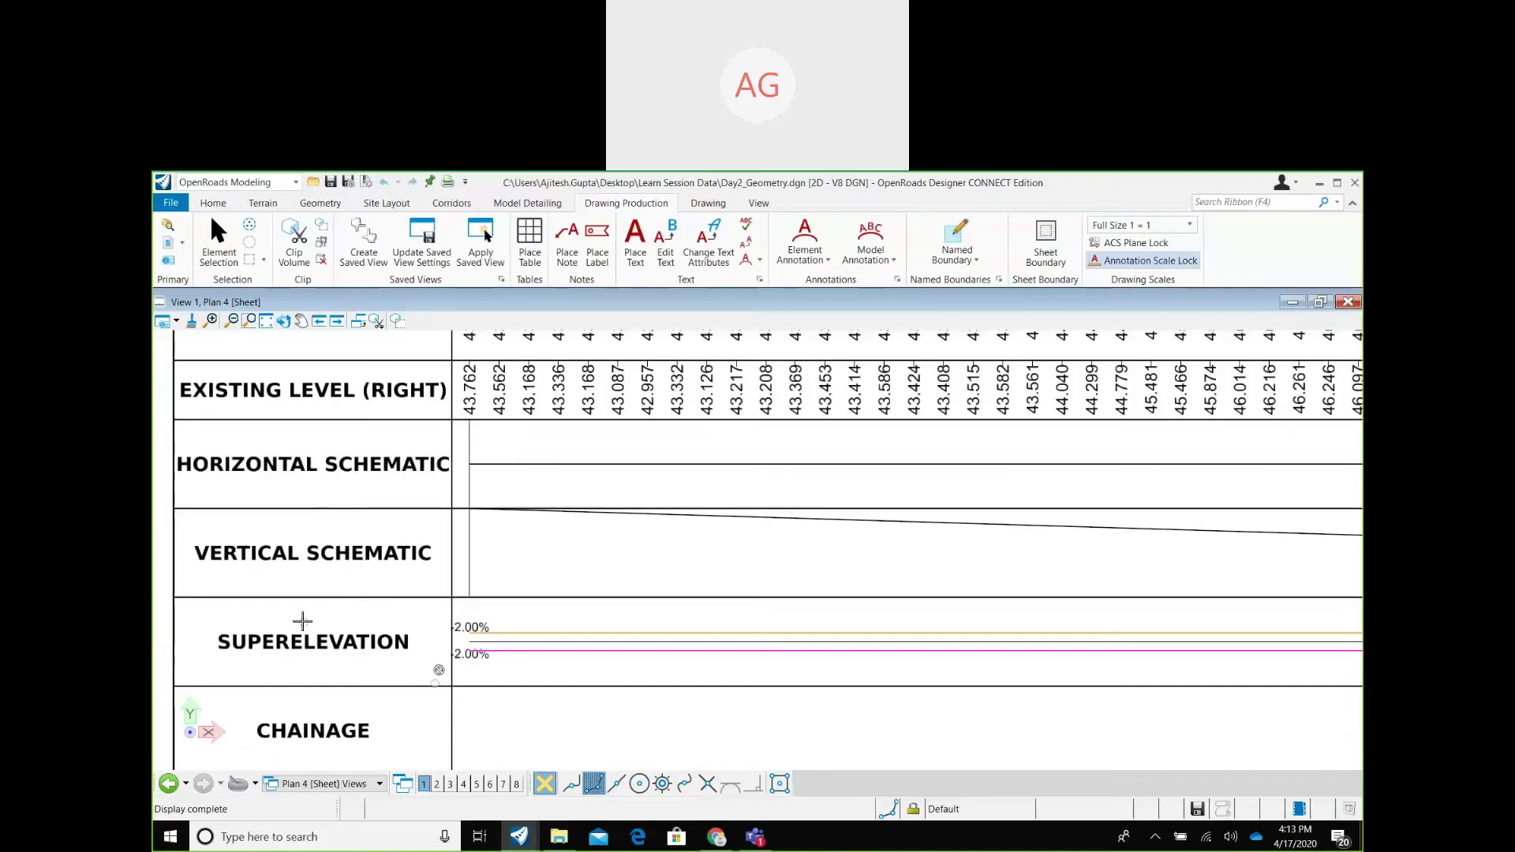
pyautogui.scroll(-3, 1069, 646)
pyautogui.scroll(4, 1068, 646)
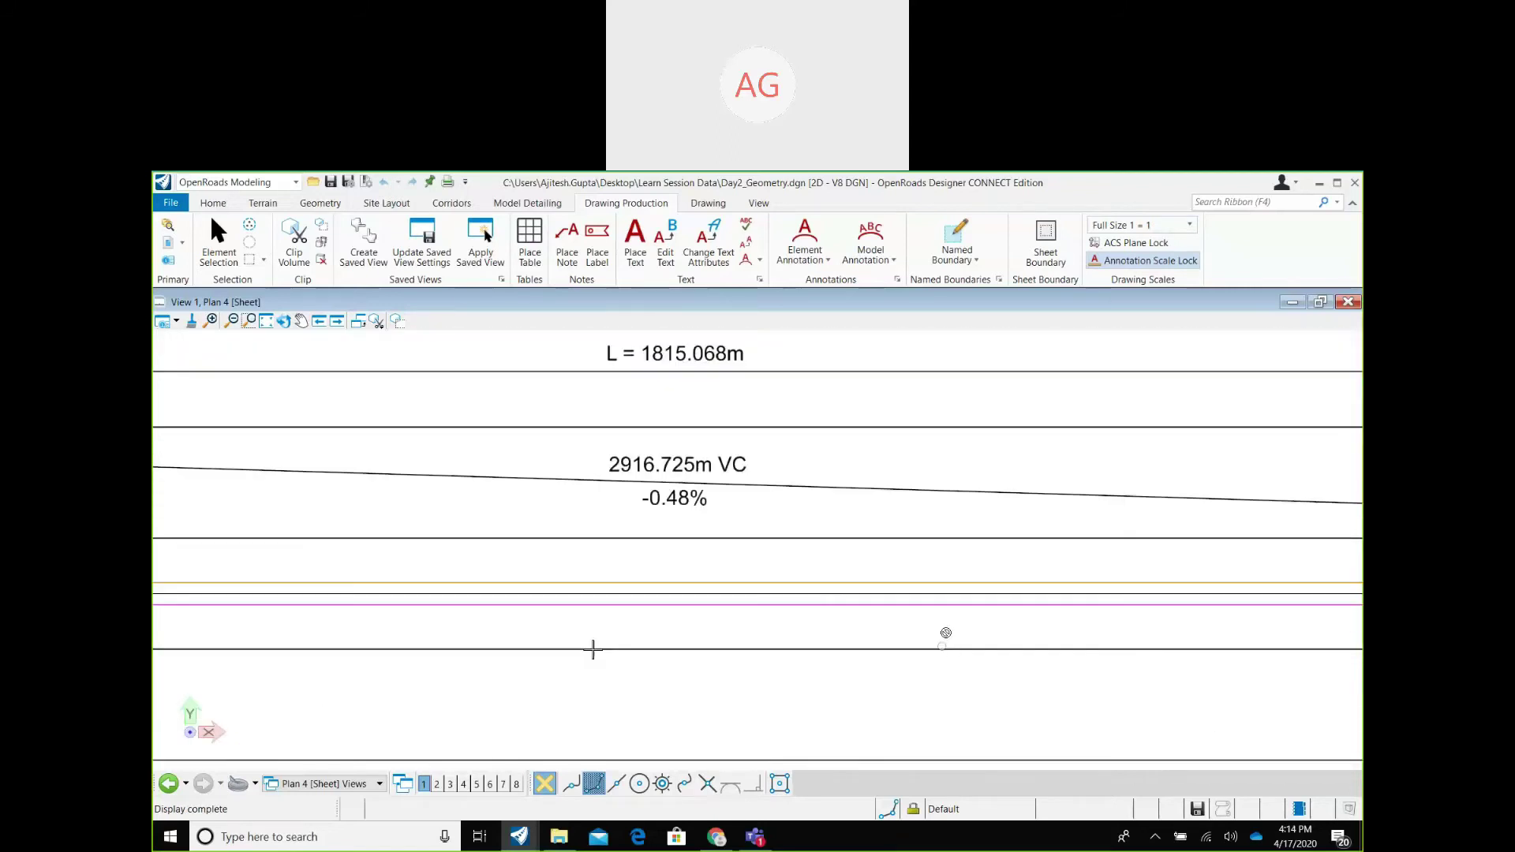
pyautogui.scroll(-5, 594, 648)
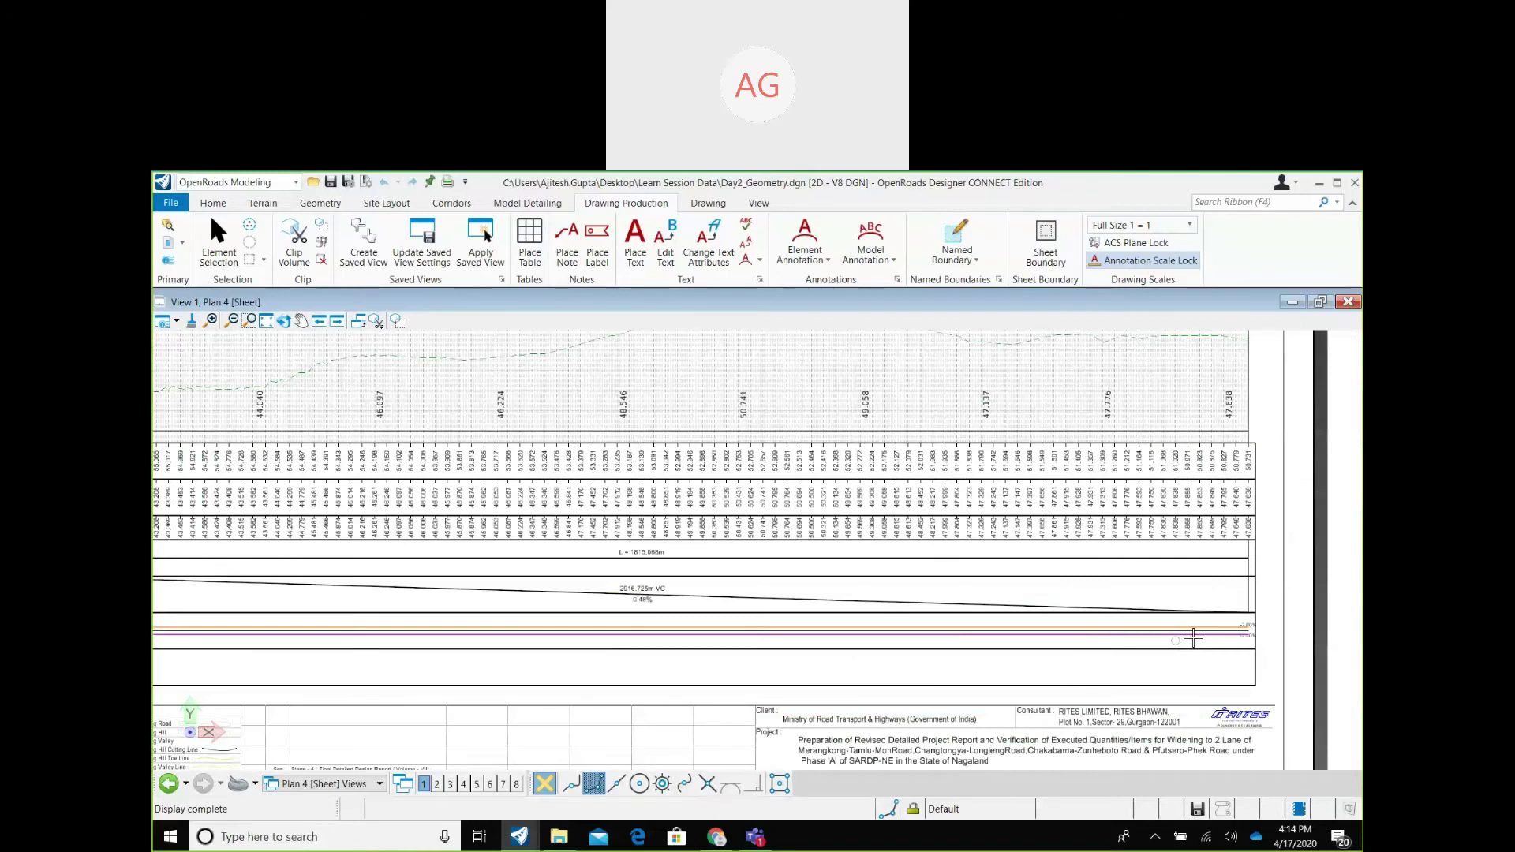
# Review the named boundaries along the whole corridor in the Default model and open the Plan 1 [Sheet] views.
pyautogui.click(380, 784)
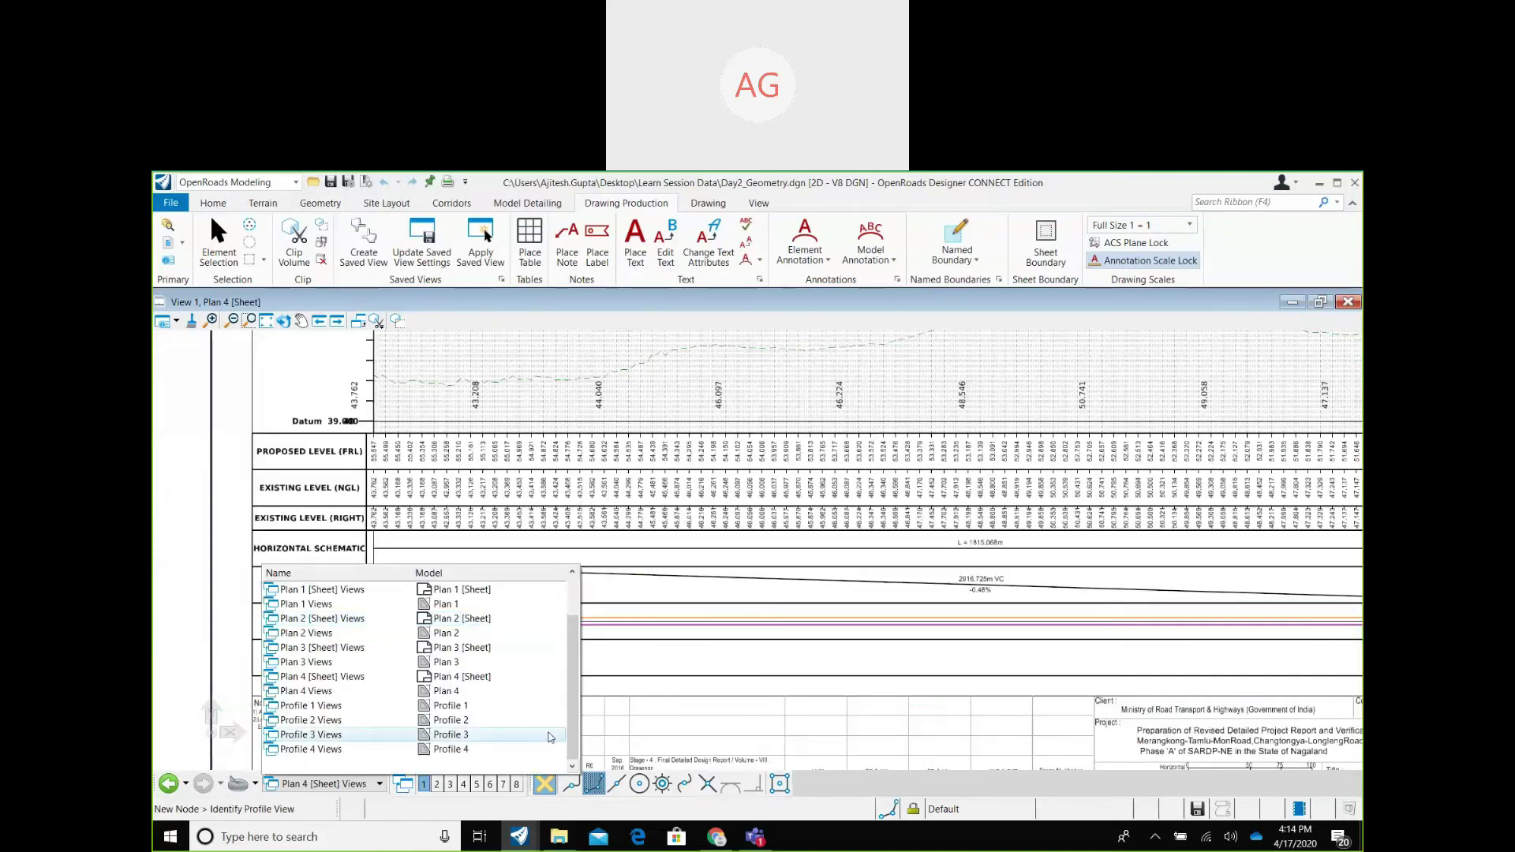
pyautogui.scroll(1, 489, 622)
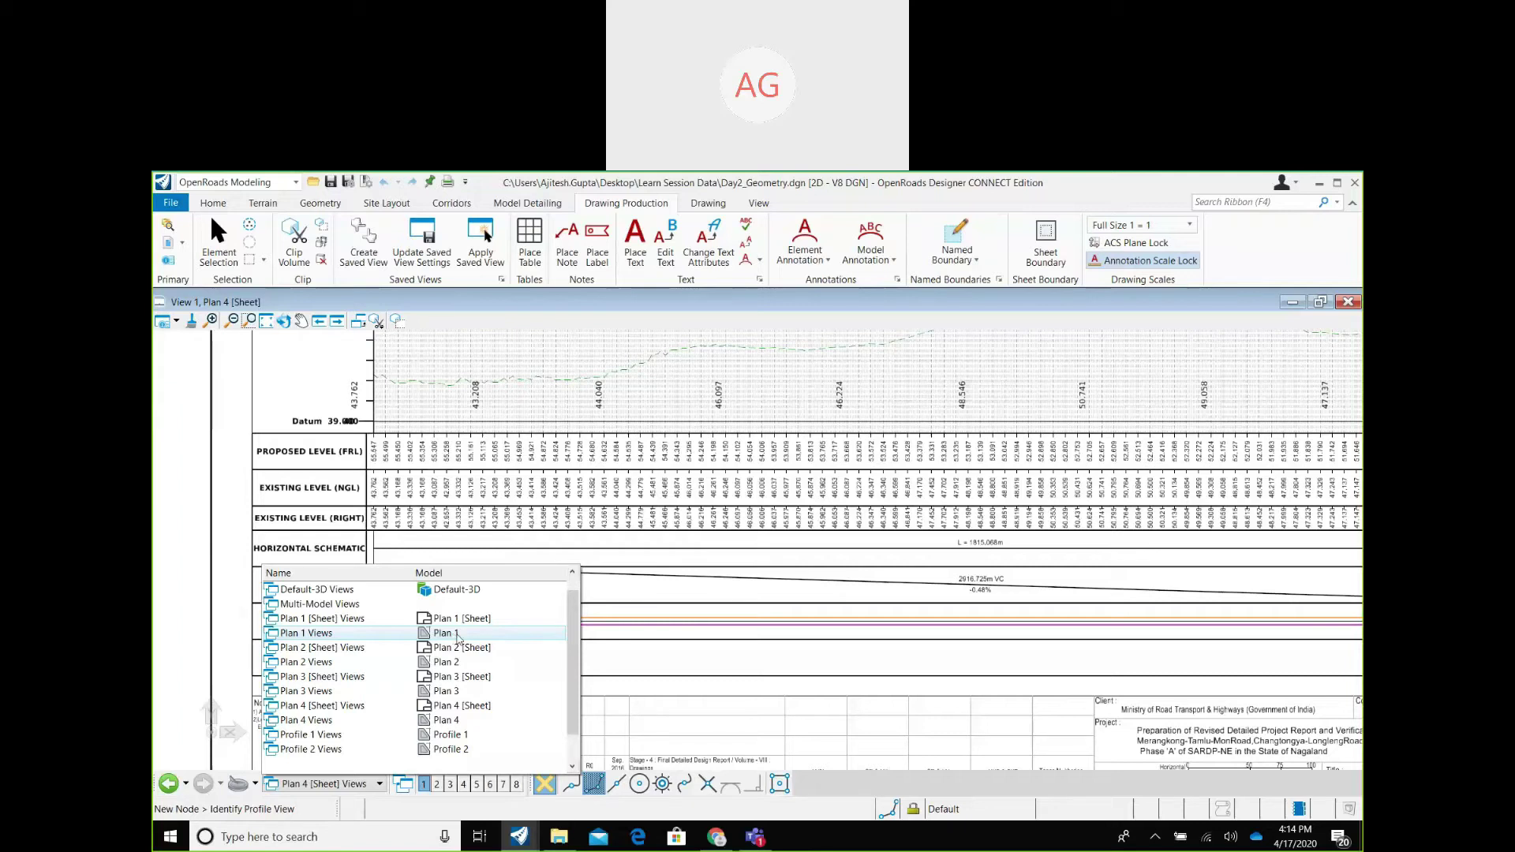
pyautogui.scroll(1, 458, 638)
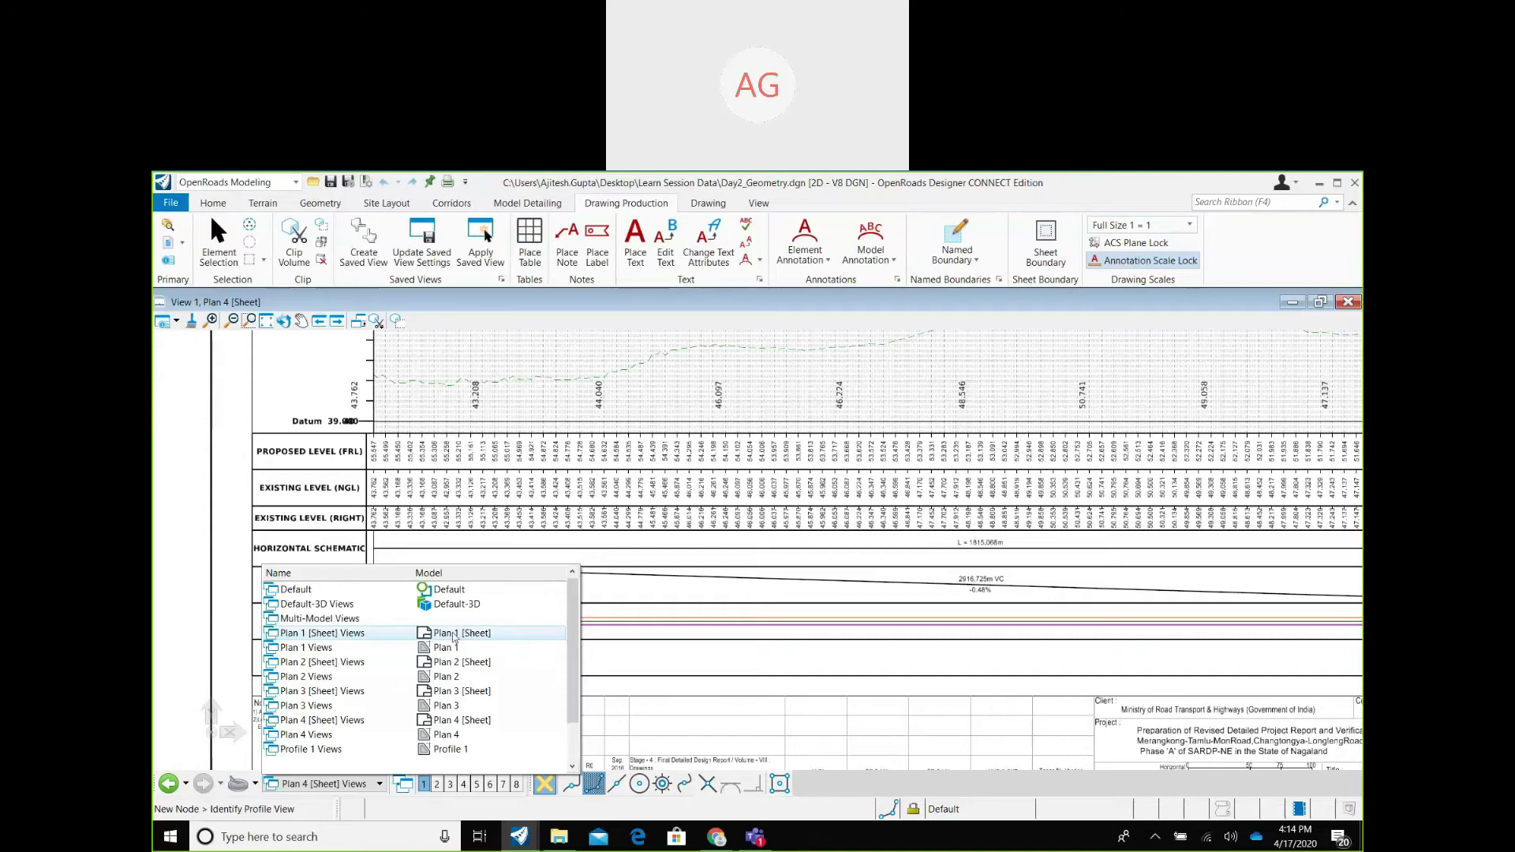
pyautogui.click(463, 592)
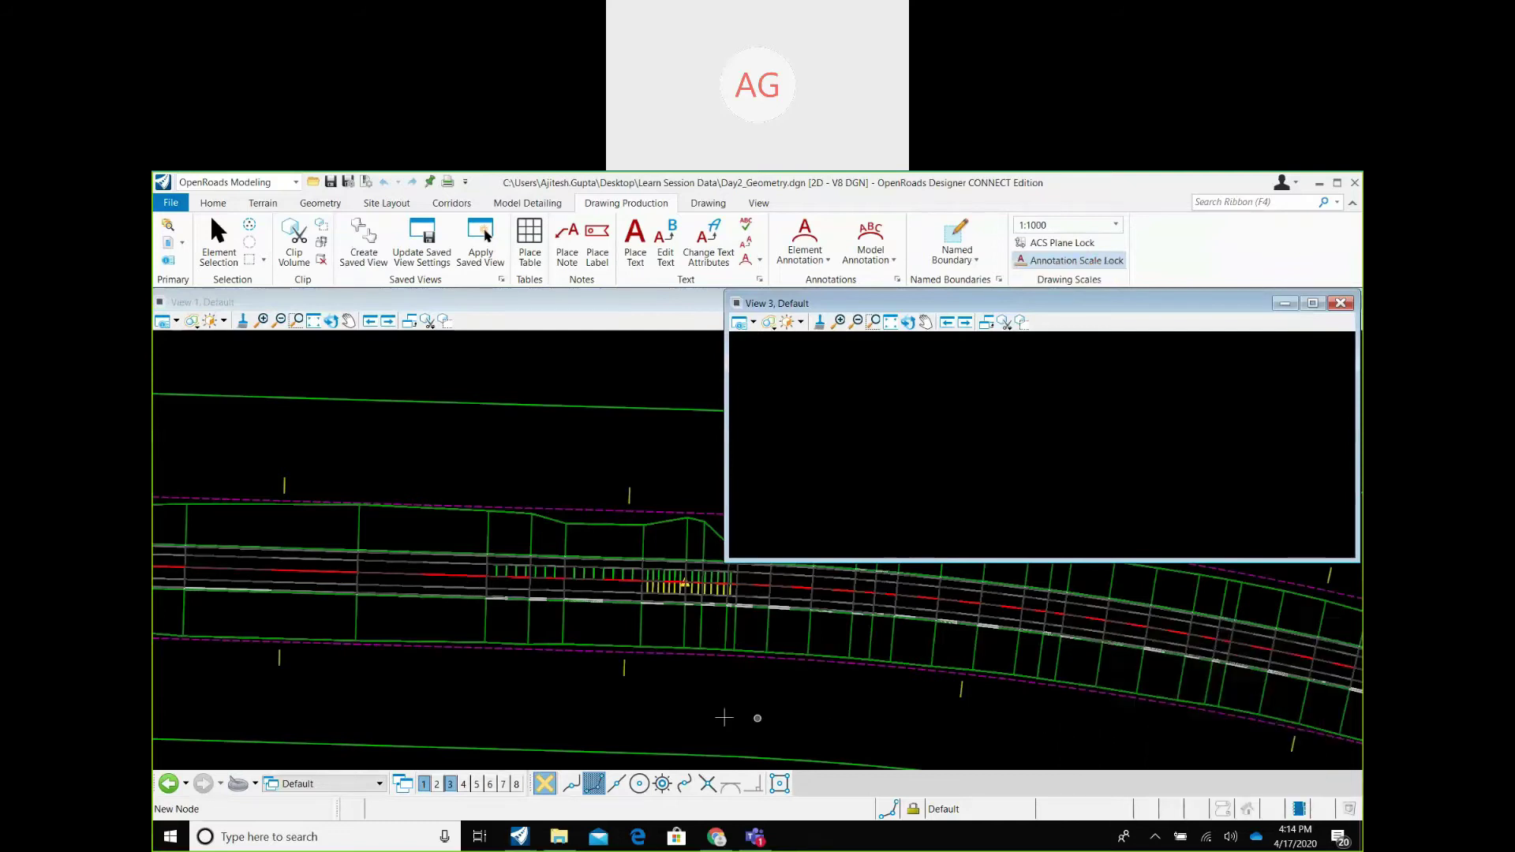
pyautogui.scroll(-5, 1083, 646)
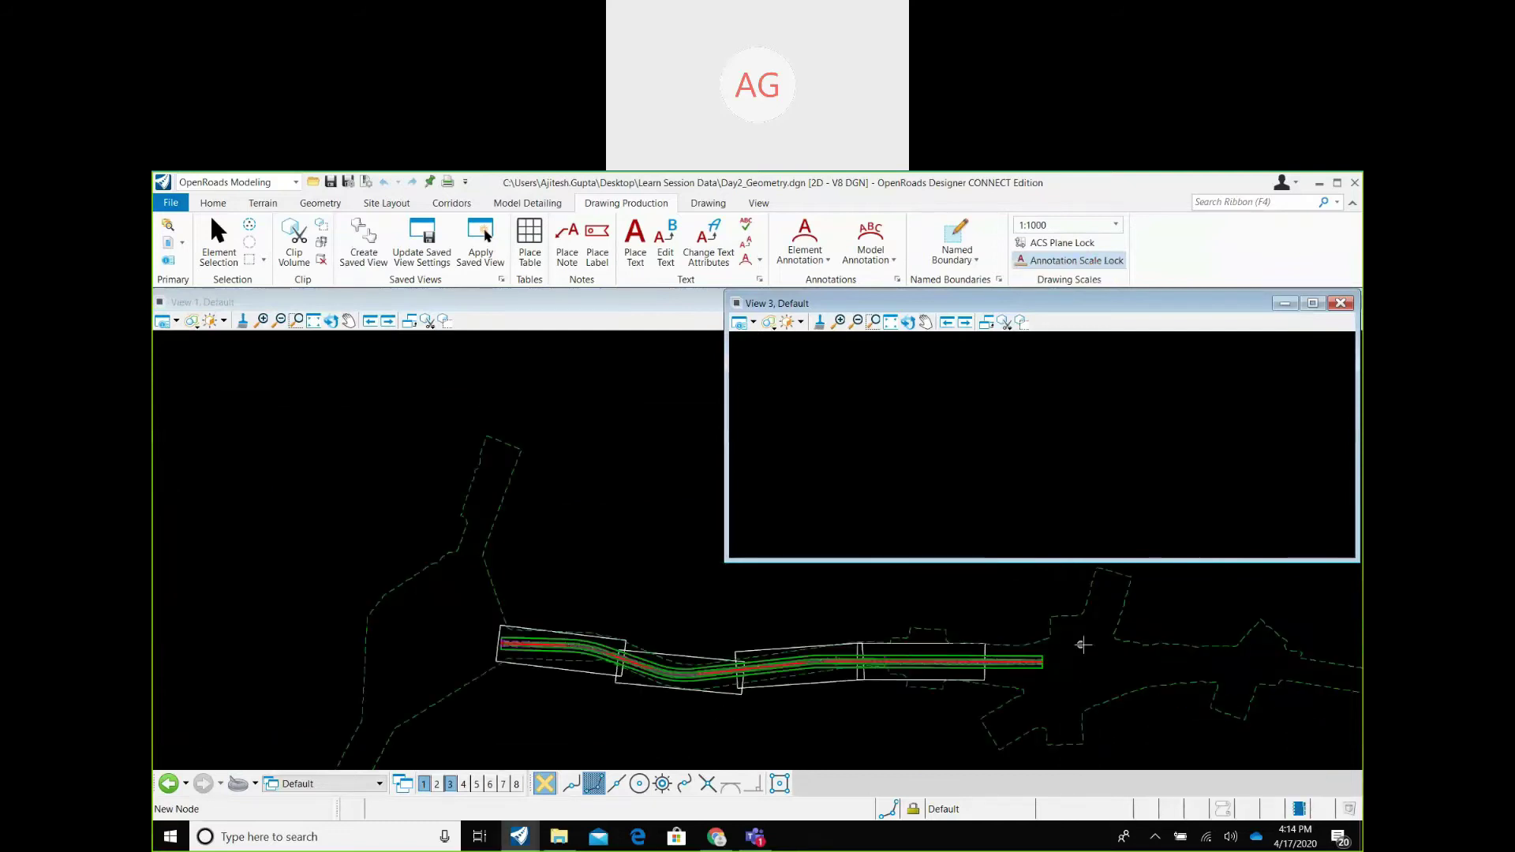
pyautogui.scroll(3, 582, 720)
pyautogui.click(335, 783)
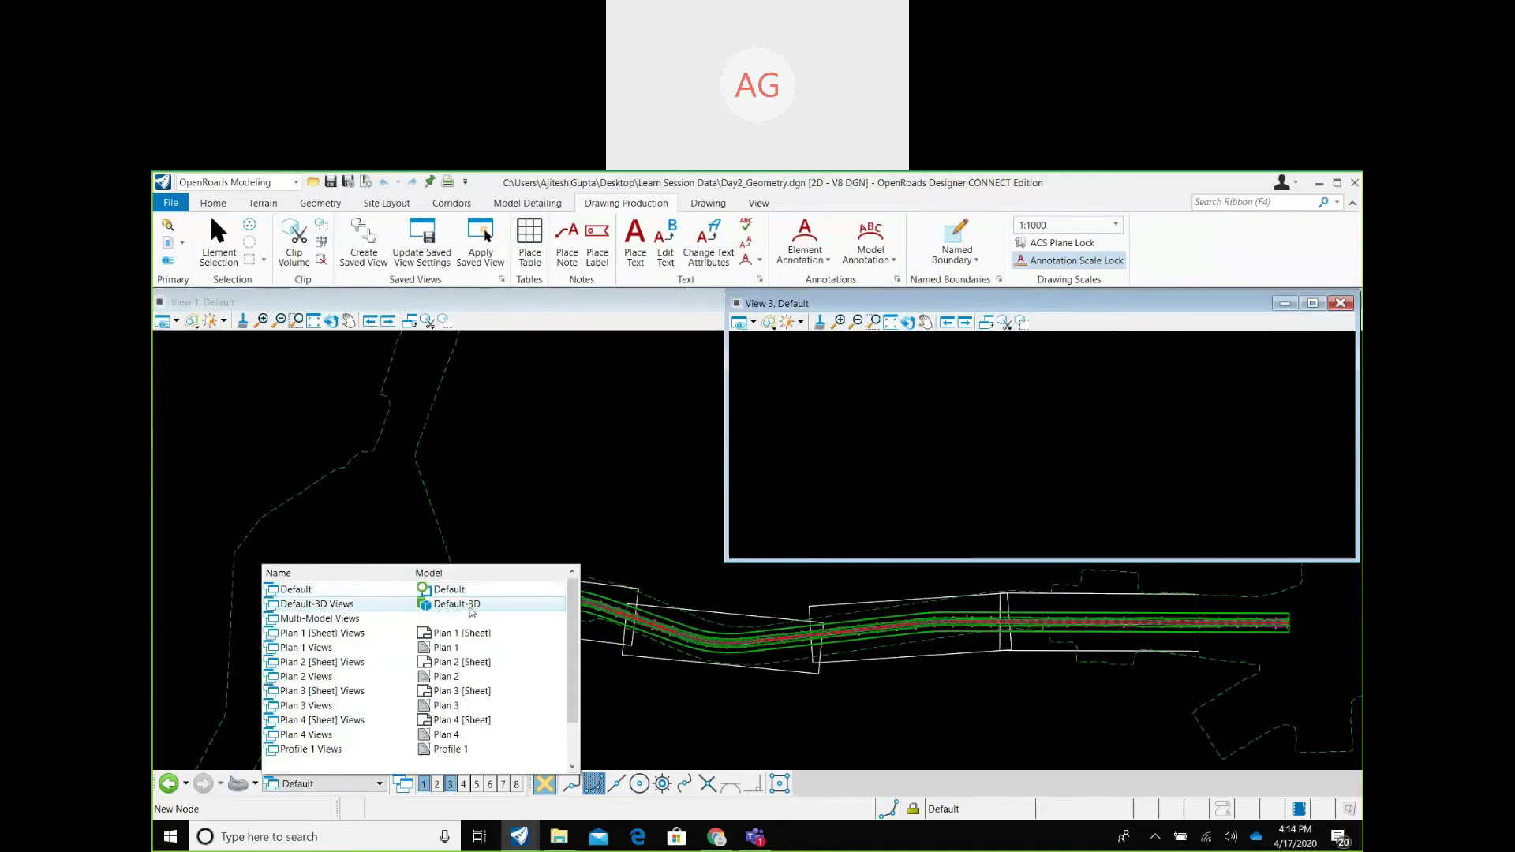
pyautogui.click(481, 633)
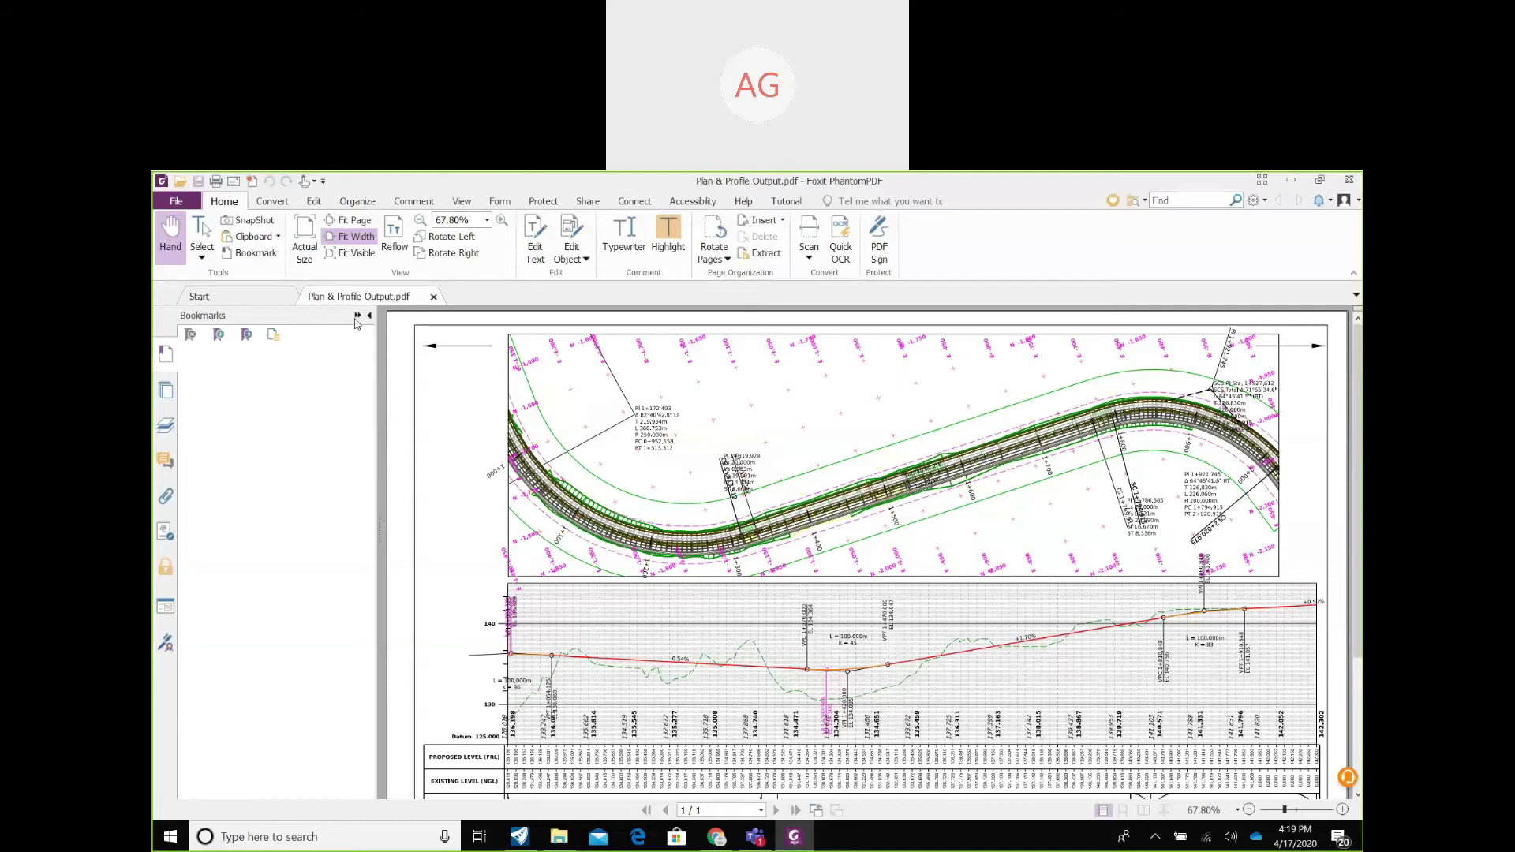
# Examine the plan, profile and annotation frame rows in Plan & Profile Output.pdf with the bookmarks collapsed, and minimize the PDF viewer.
pyautogui.click(357, 316)
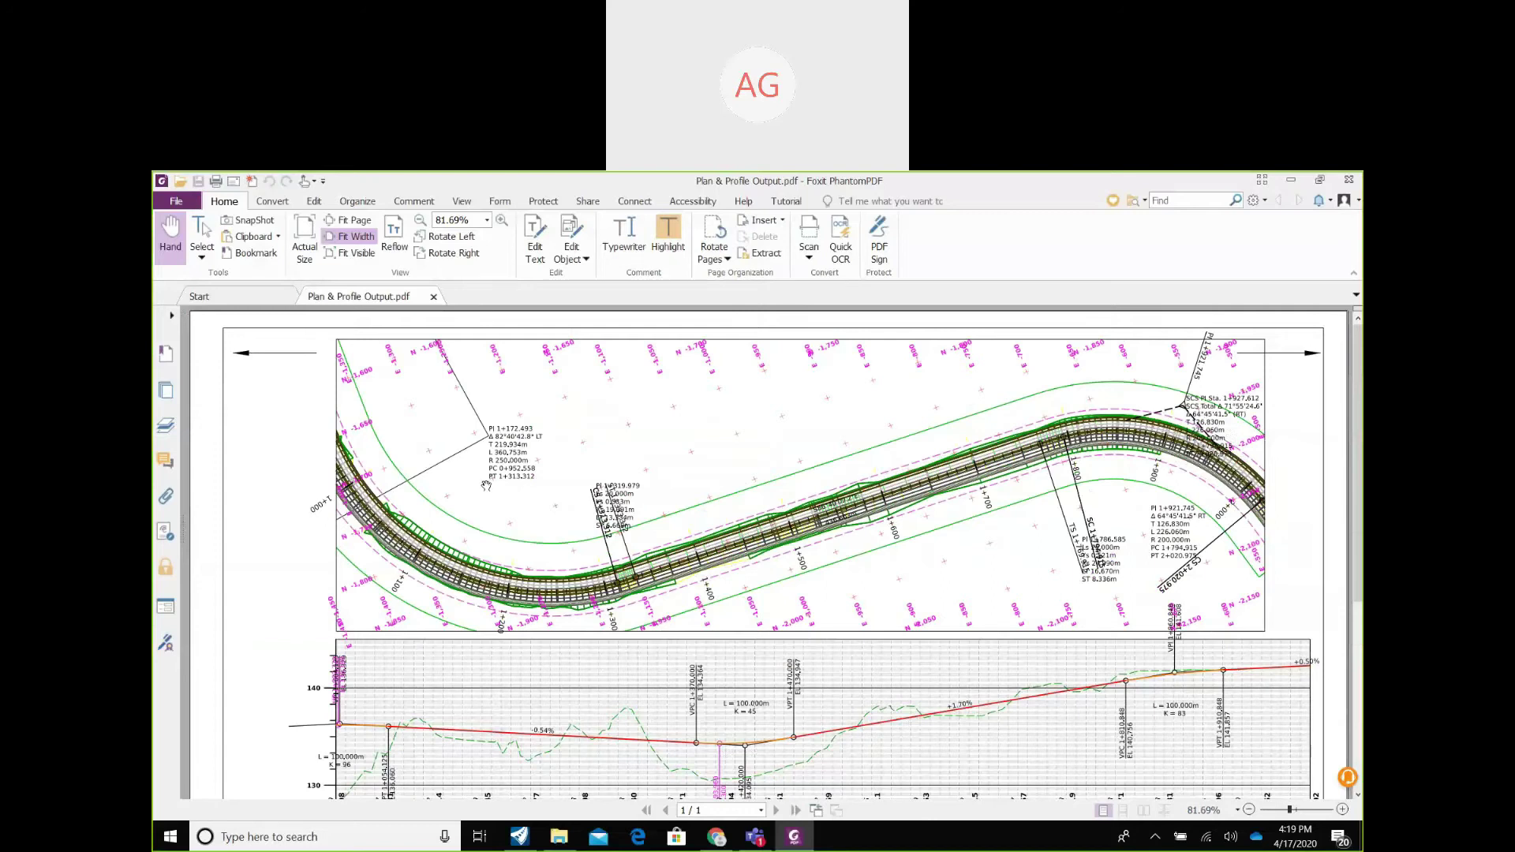
pyautogui.scroll(-4, 486, 485)
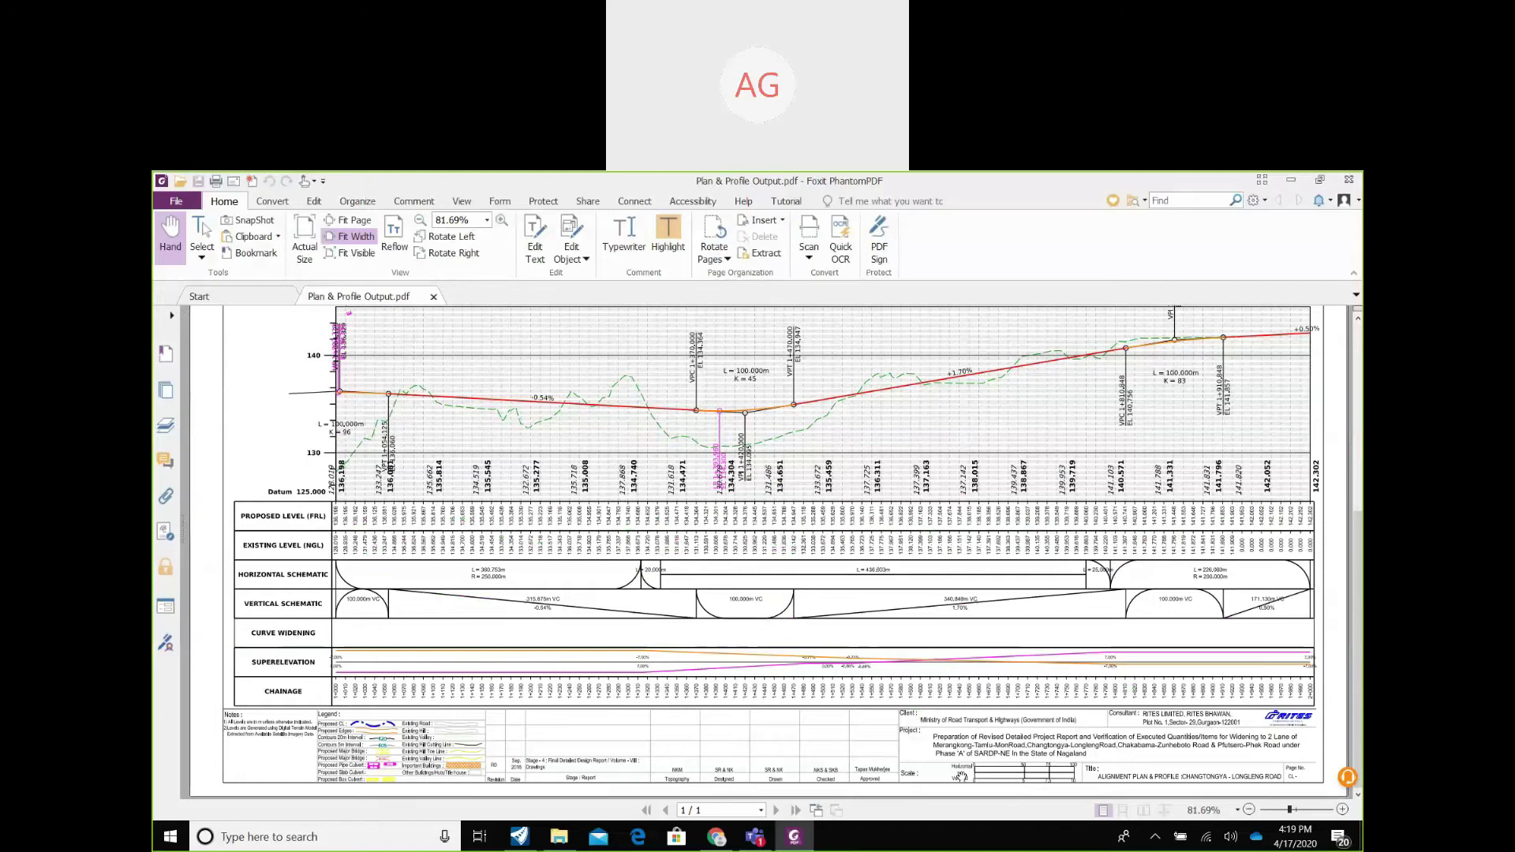
pyautogui.scroll(2, 960, 778)
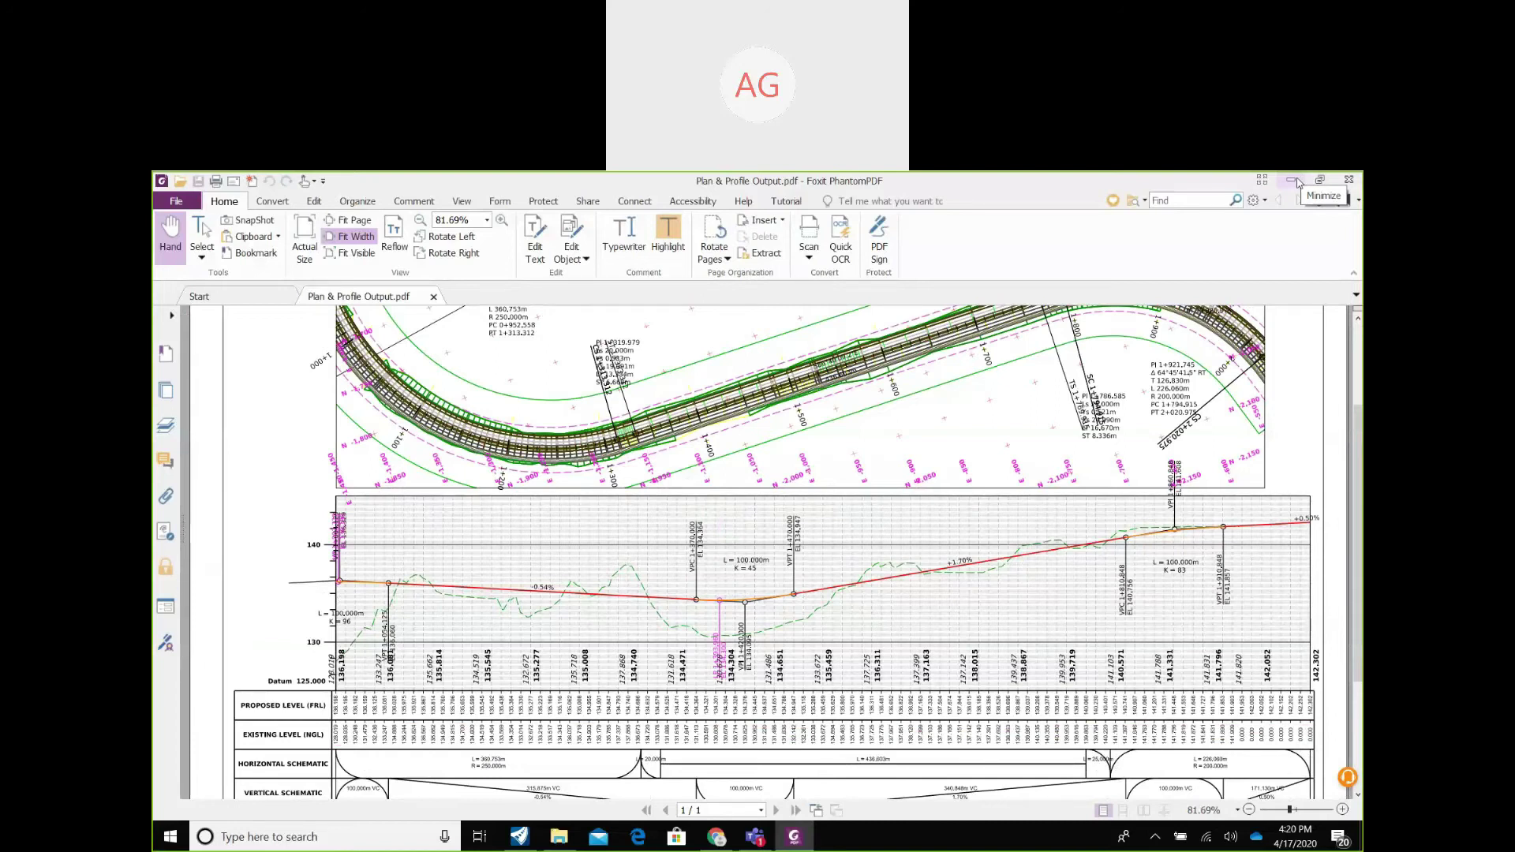
pyautogui.scroll(-3, 583, 745)
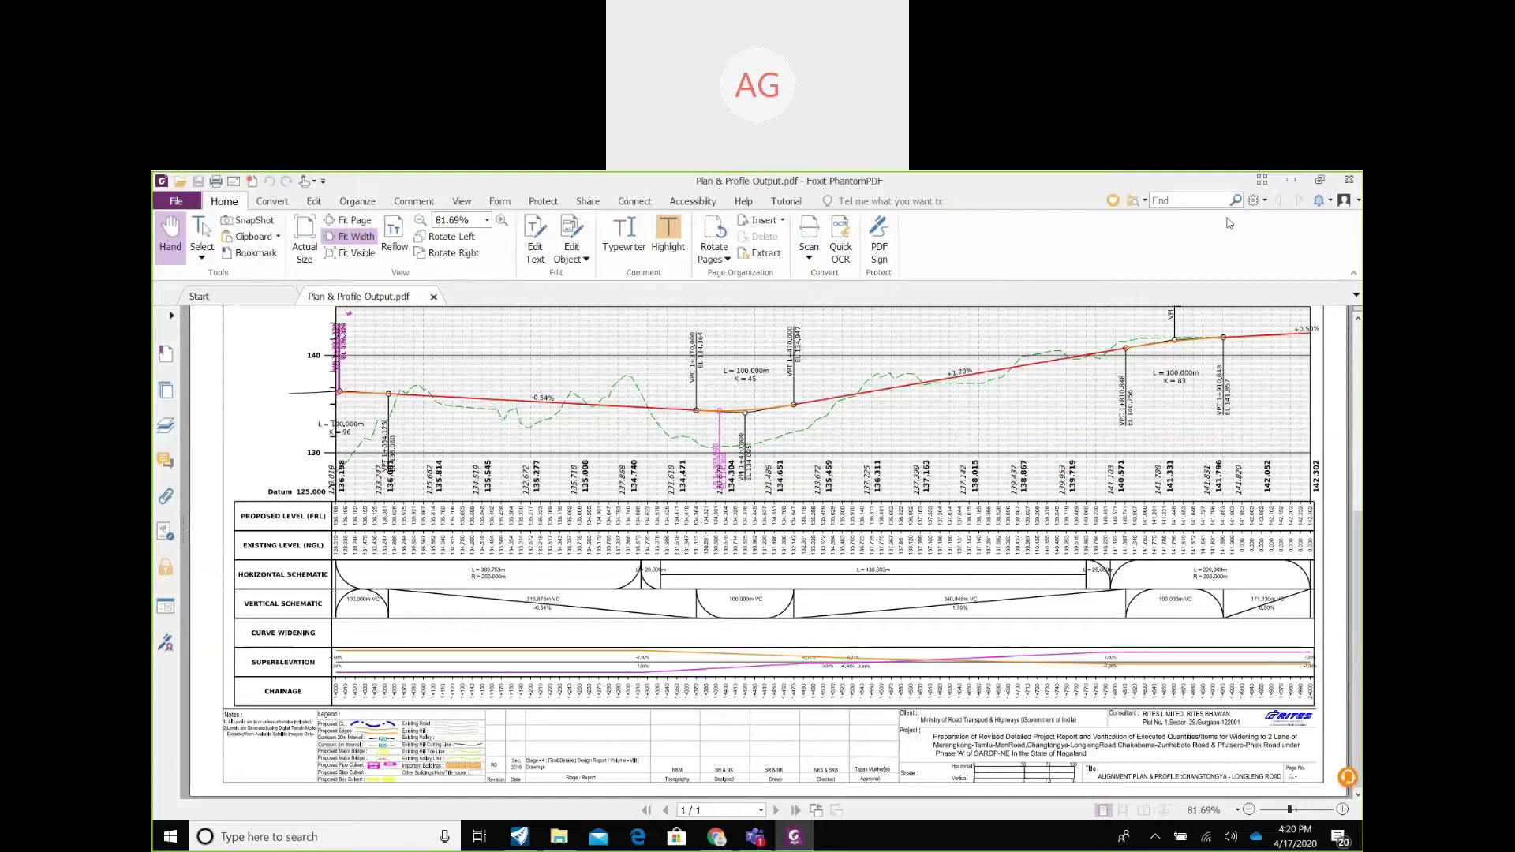
pyautogui.click(1291, 183)
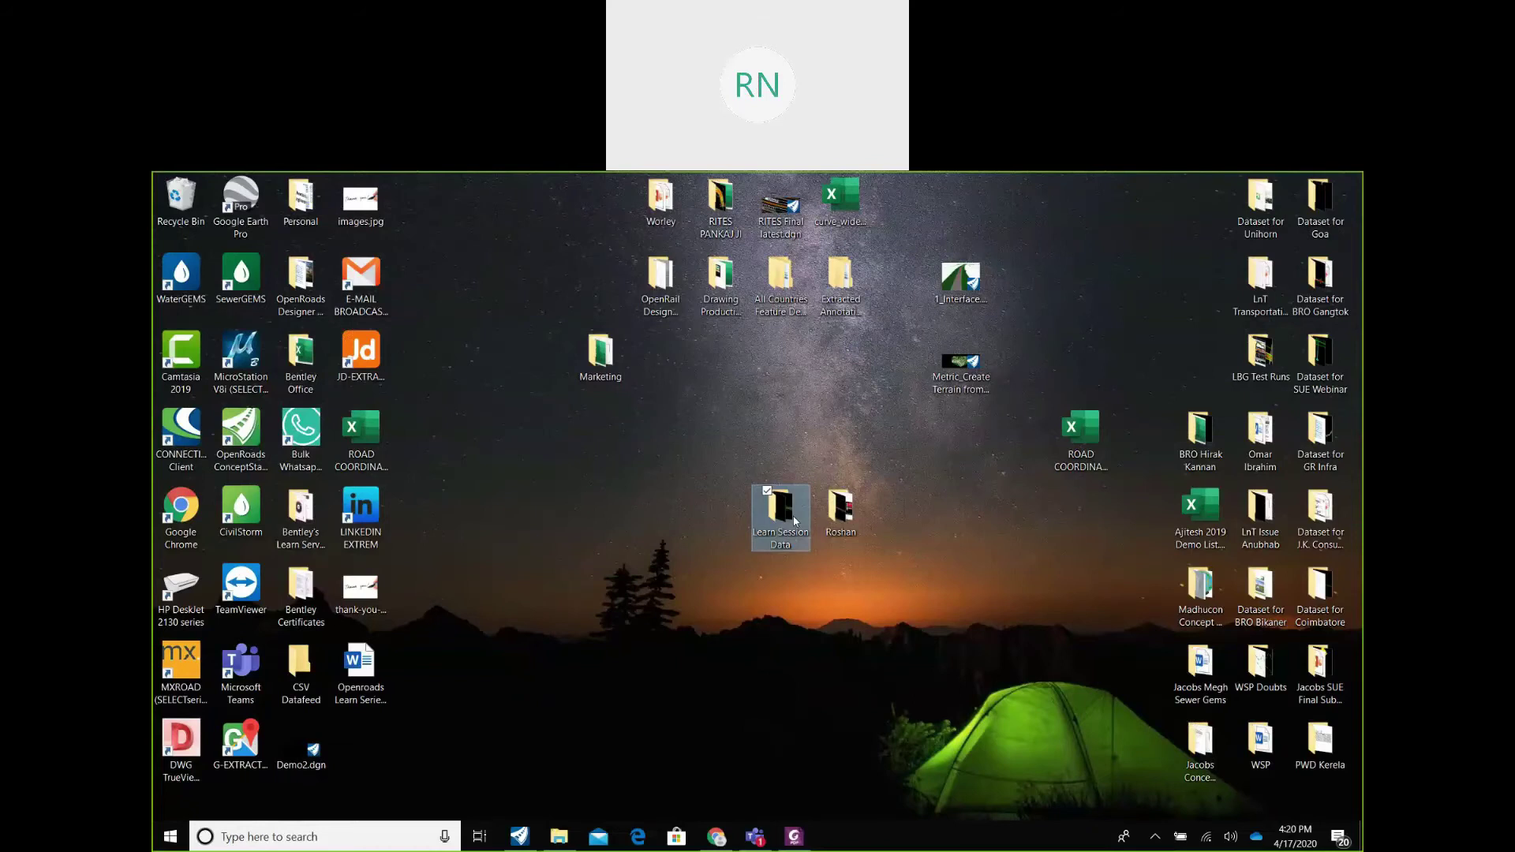
# Switch to OpenRoads Designer and arrange the Default model as 2 Views Plan/3D.
pyautogui.hotkey('alt', 'Tab')
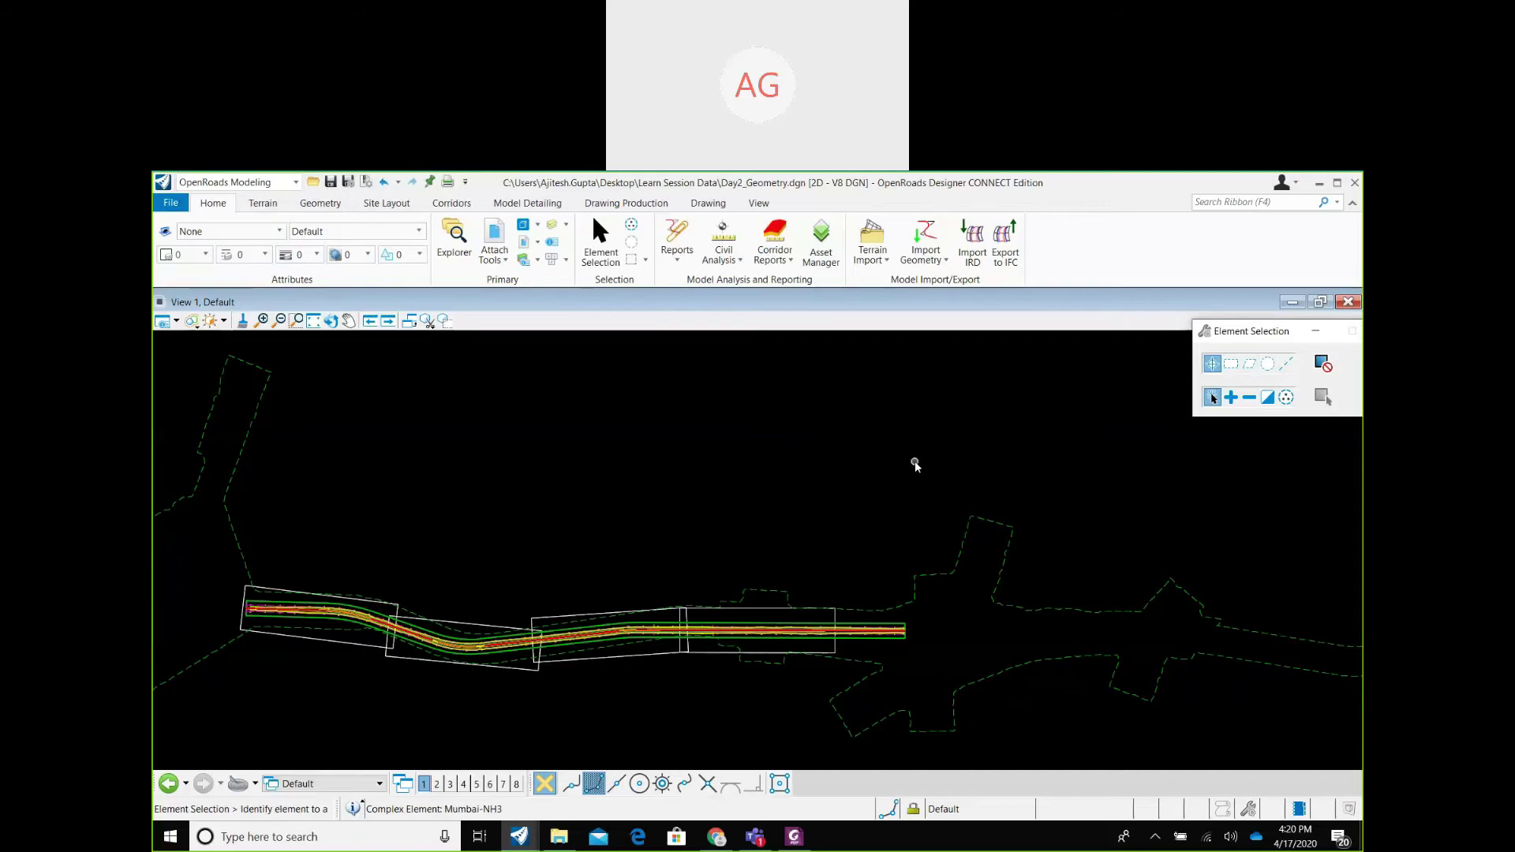
pyautogui.click(626, 203)
pyautogui.rightClick(573, 467)
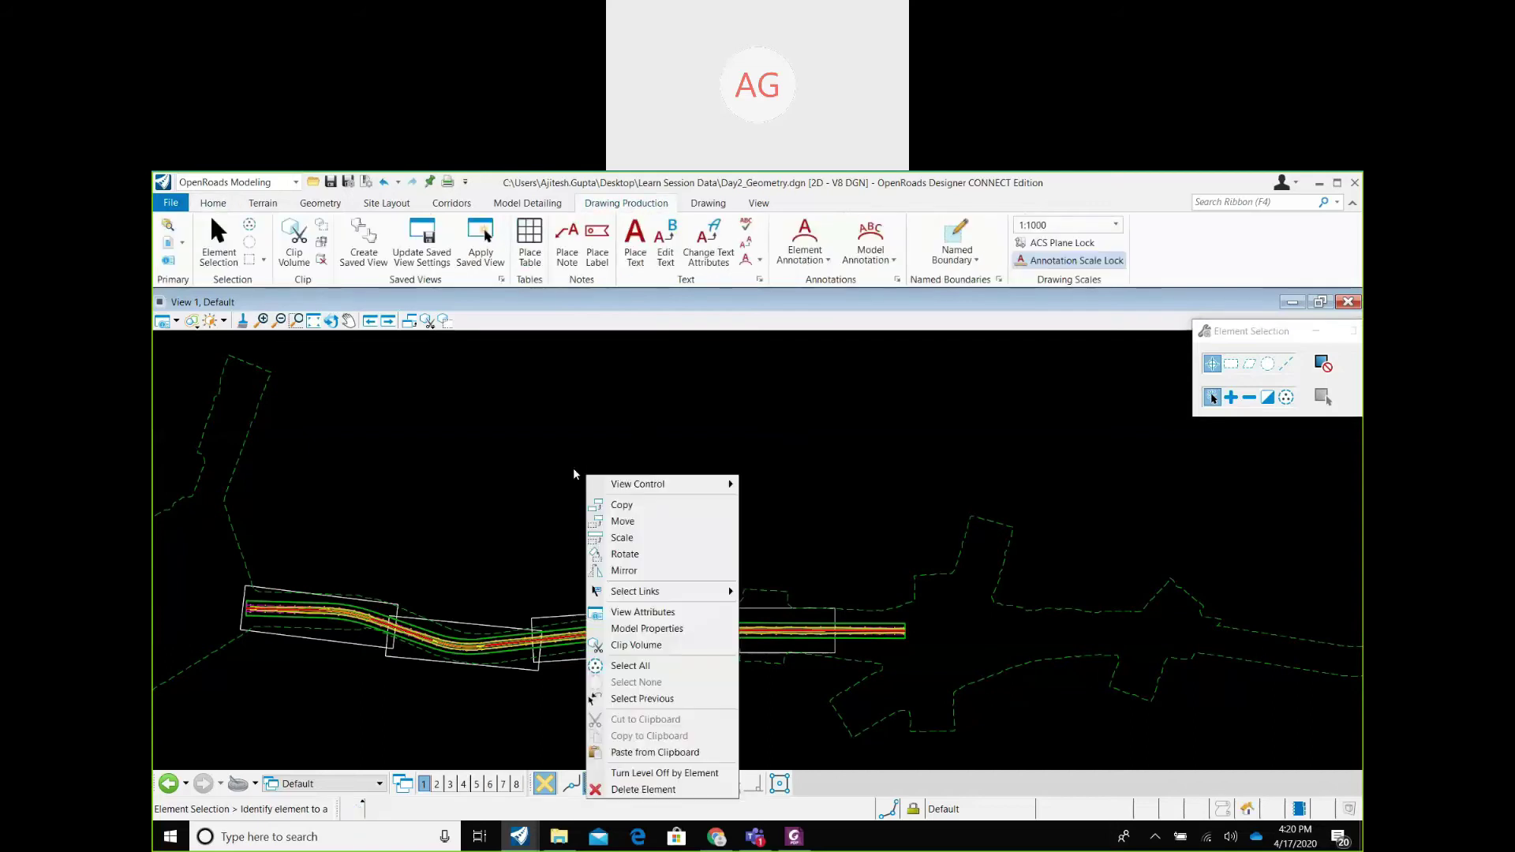
pyautogui.moveTo(659, 483)
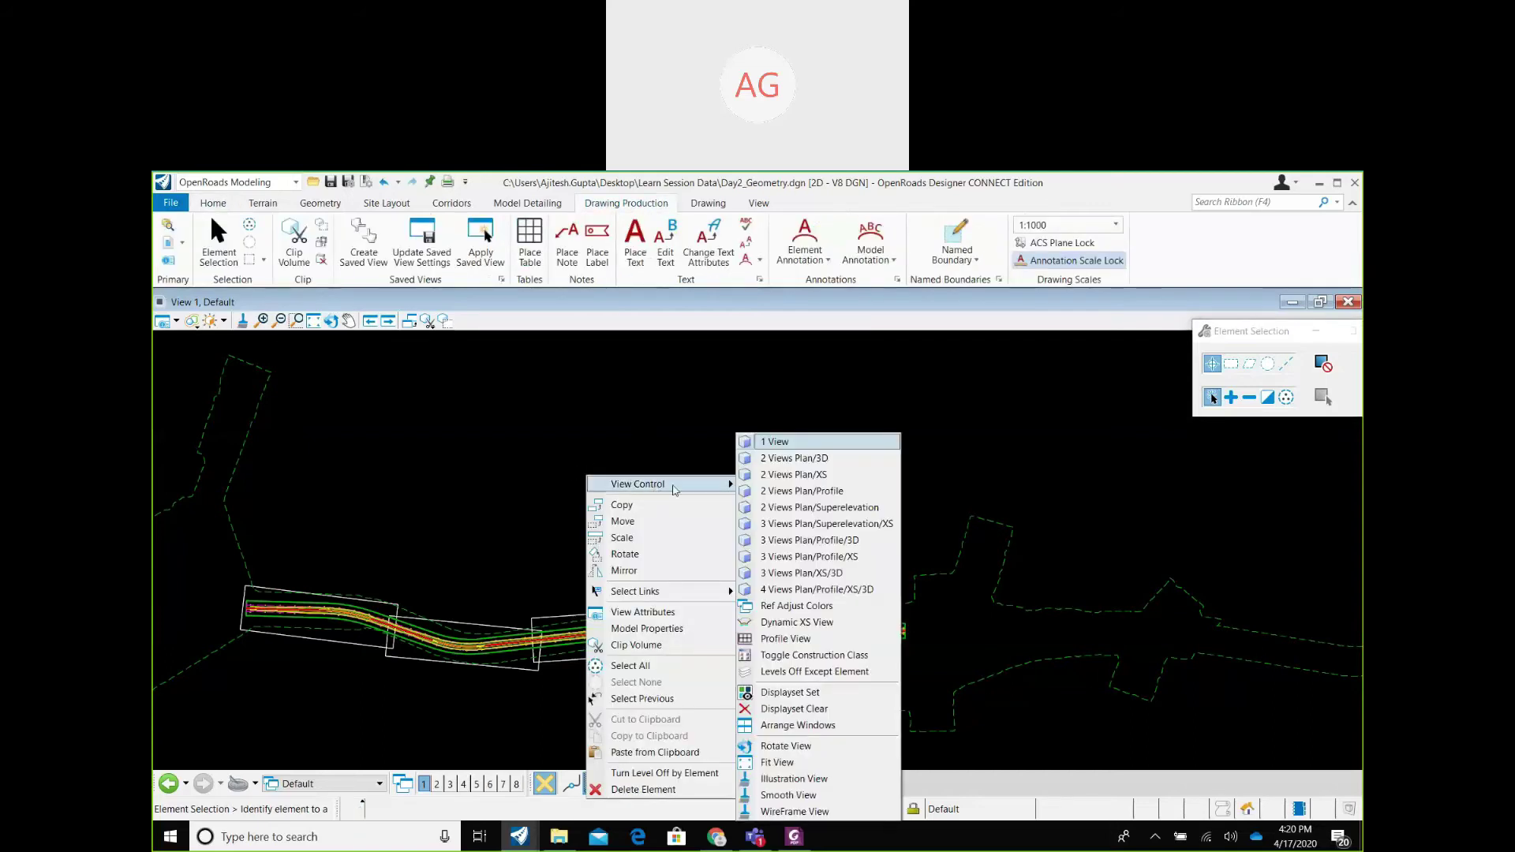
pyautogui.click(796, 461)
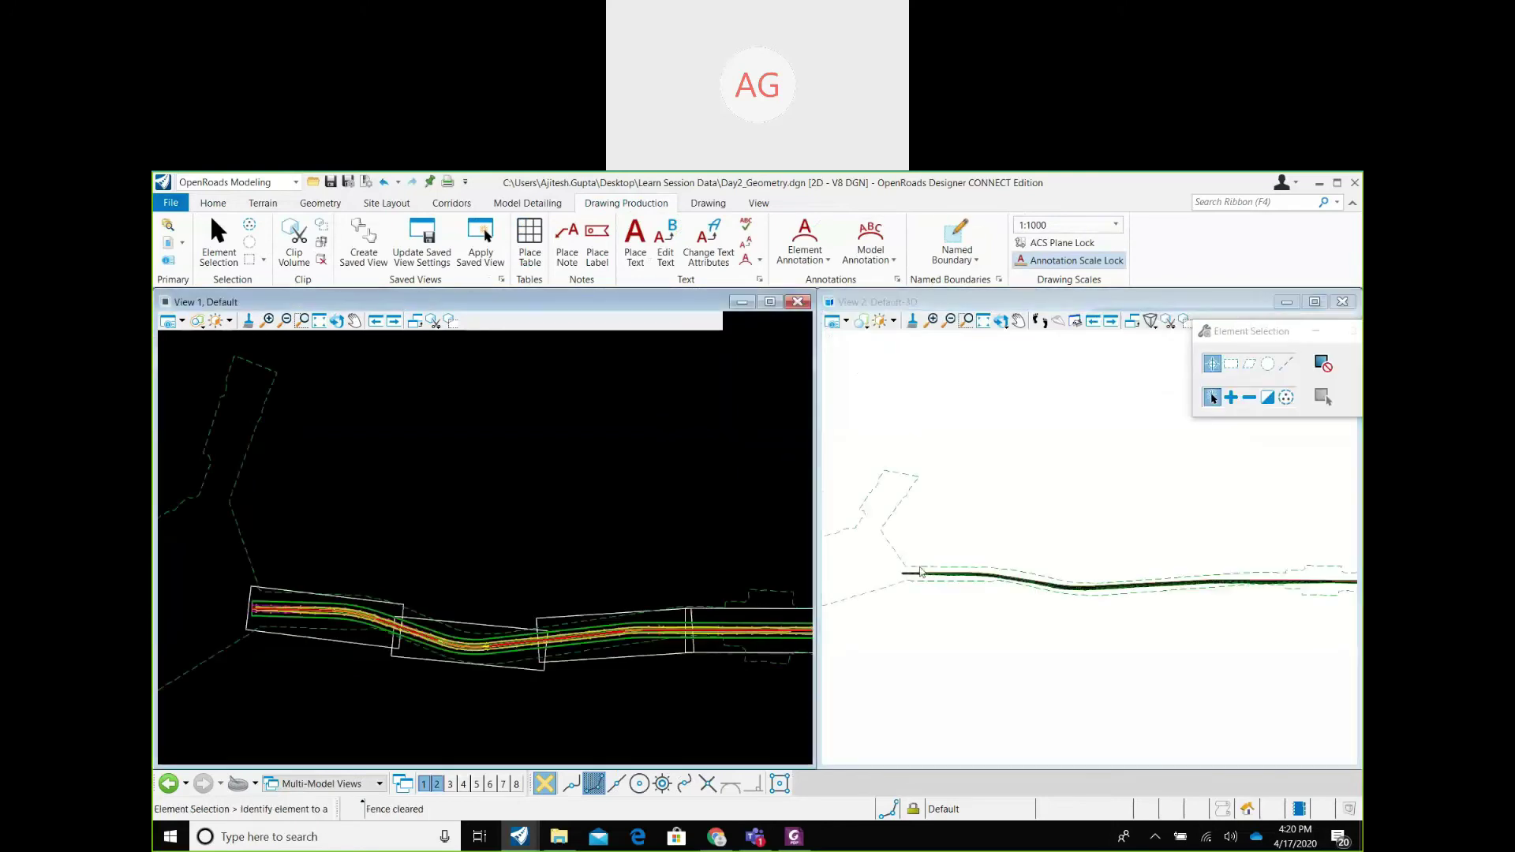
# Rotate the Default-3D view dynamically to look lengthwise along the corridor from its start.
pyautogui.scroll(-3, 989, 582)
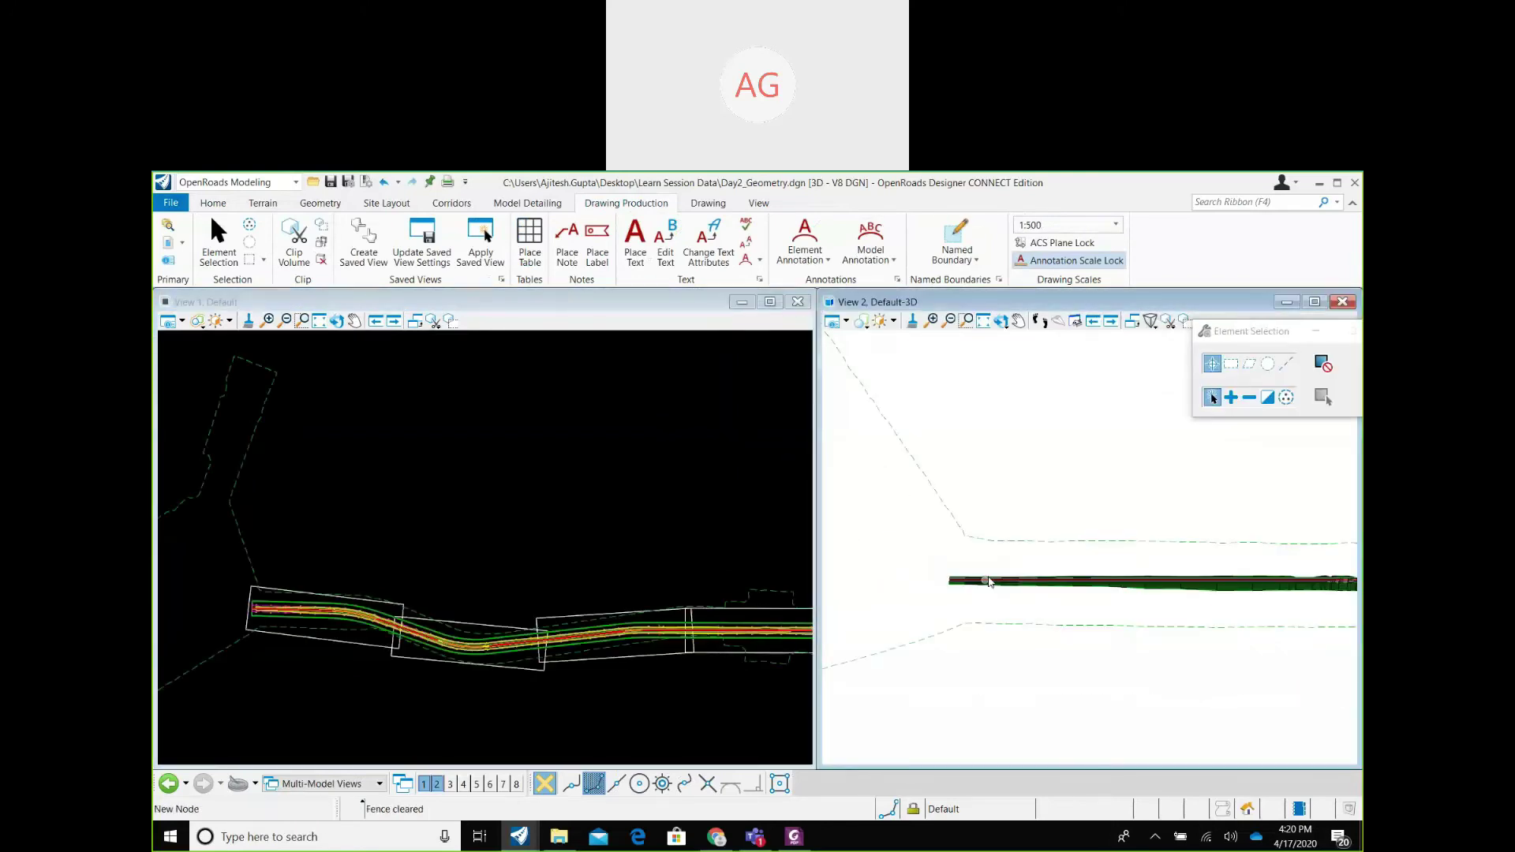
pyautogui.scroll(2, 988, 581)
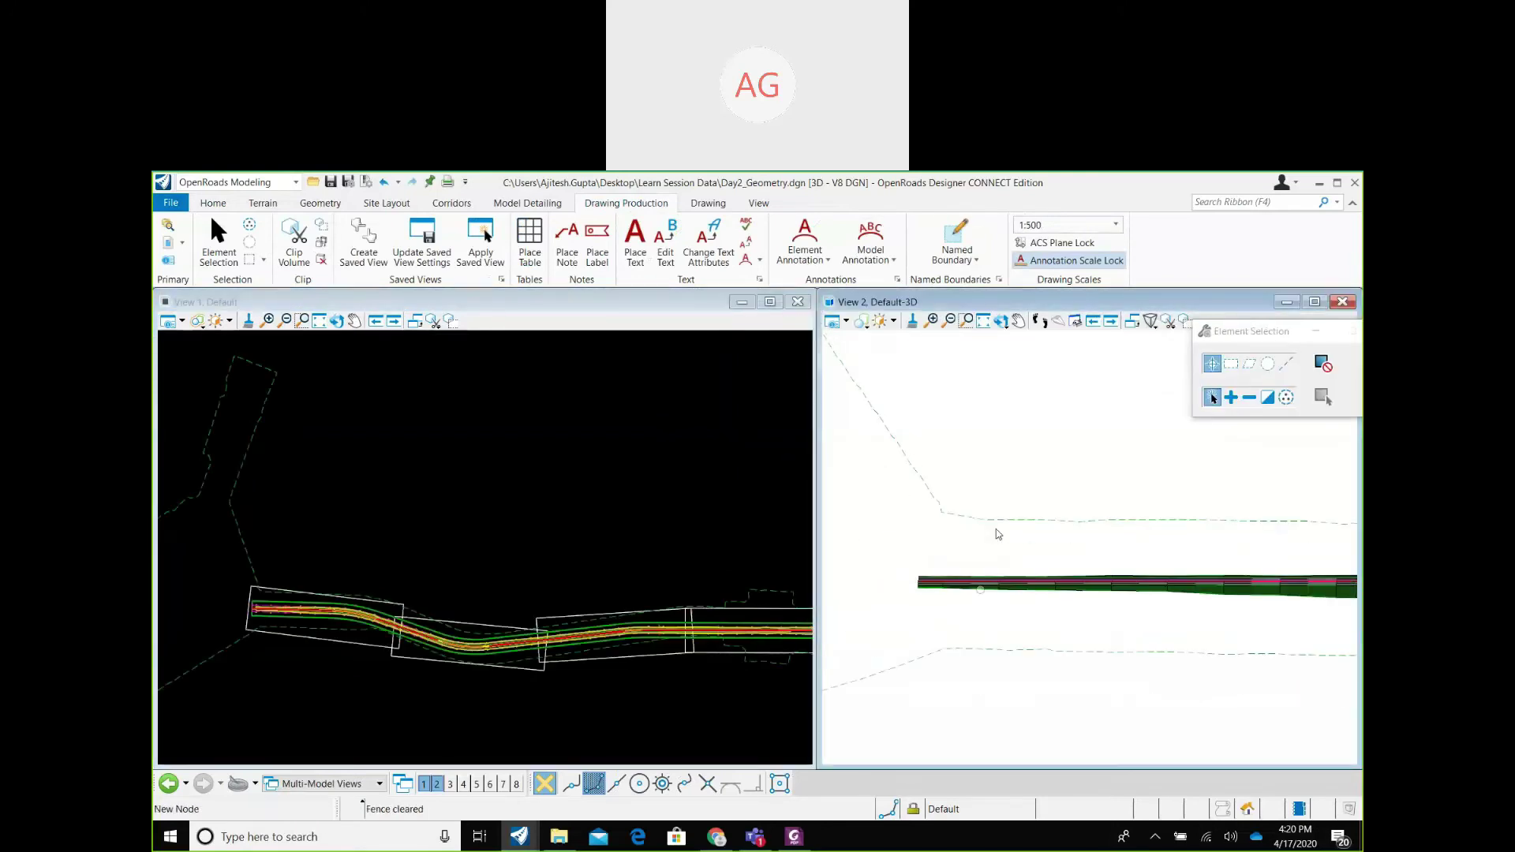
pyautogui.click(1000, 321)
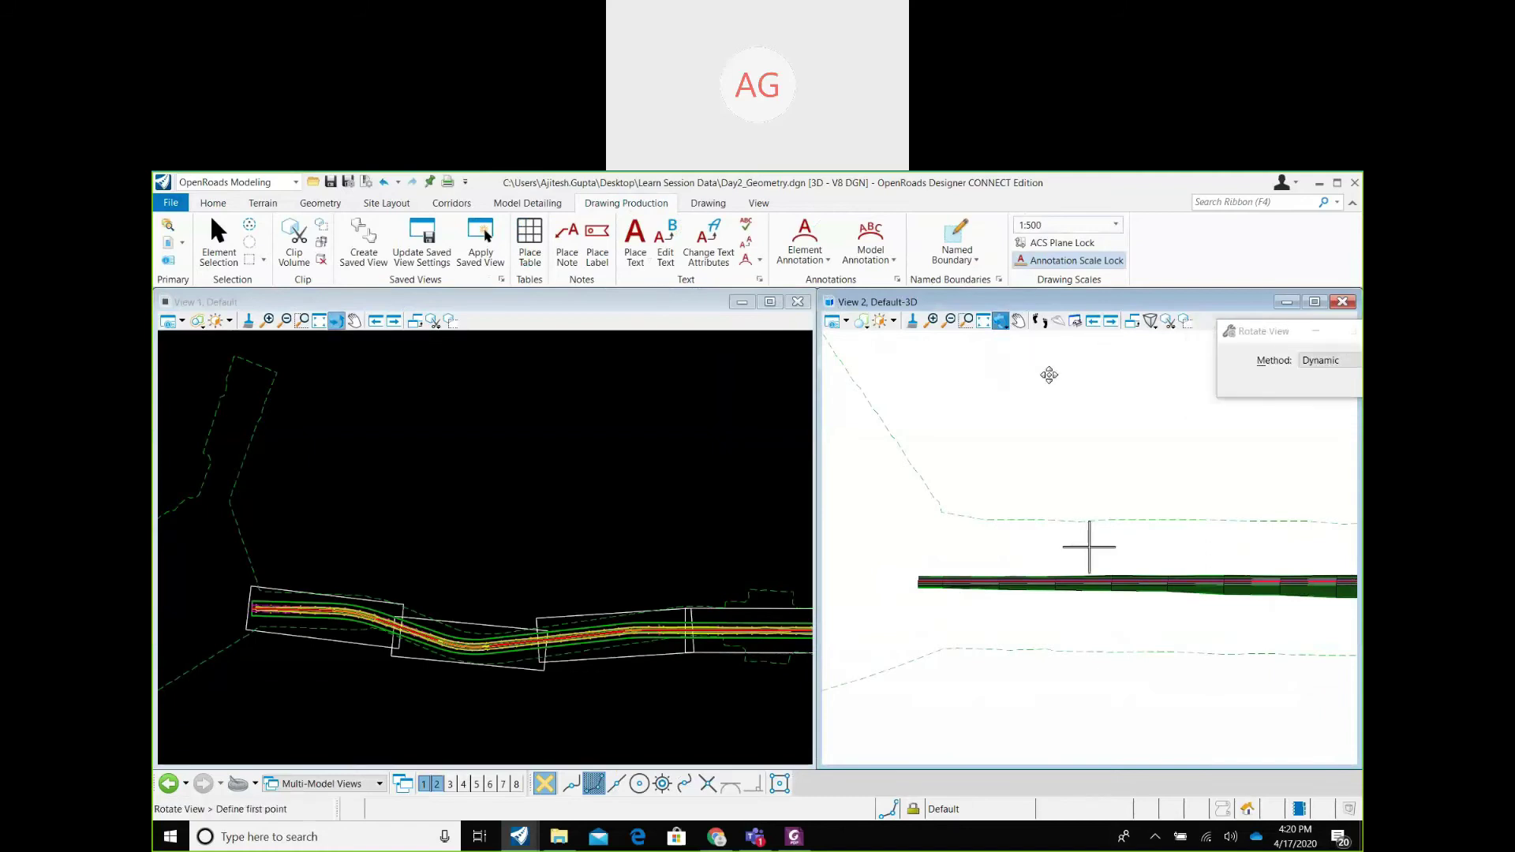
pyautogui.moveTo(998, 473); pyautogui.dragTo(1105, 623)
# Start placing a named boundary of the Civil Cross Section type.
pyautogui.click(957, 254)
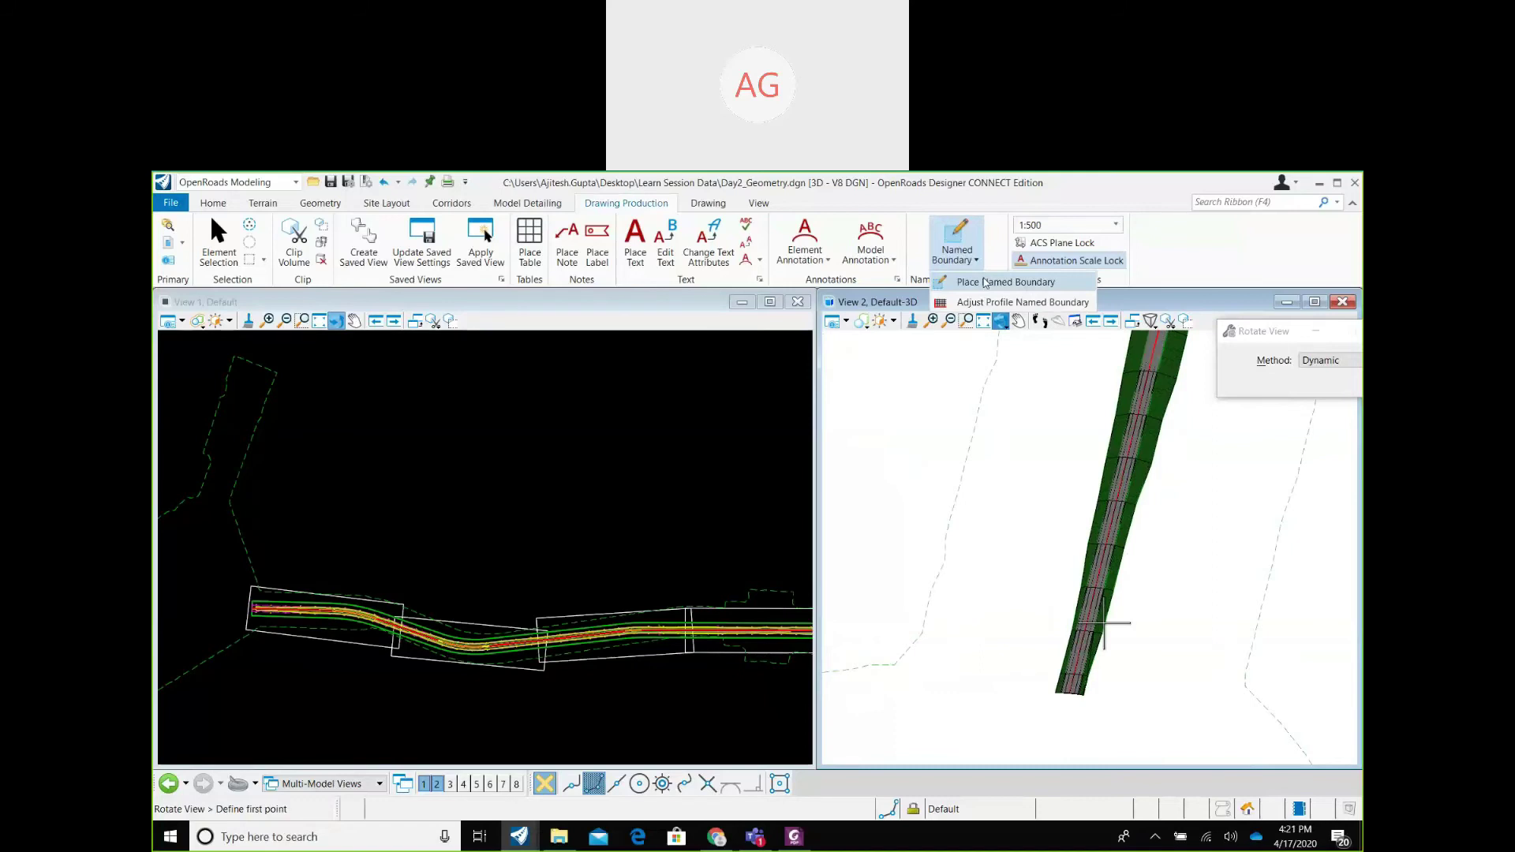
pyautogui.click(986, 282)
pyautogui.moveTo(1184, 331); pyautogui.dragTo(844, 247)
pyautogui.click(932, 281)
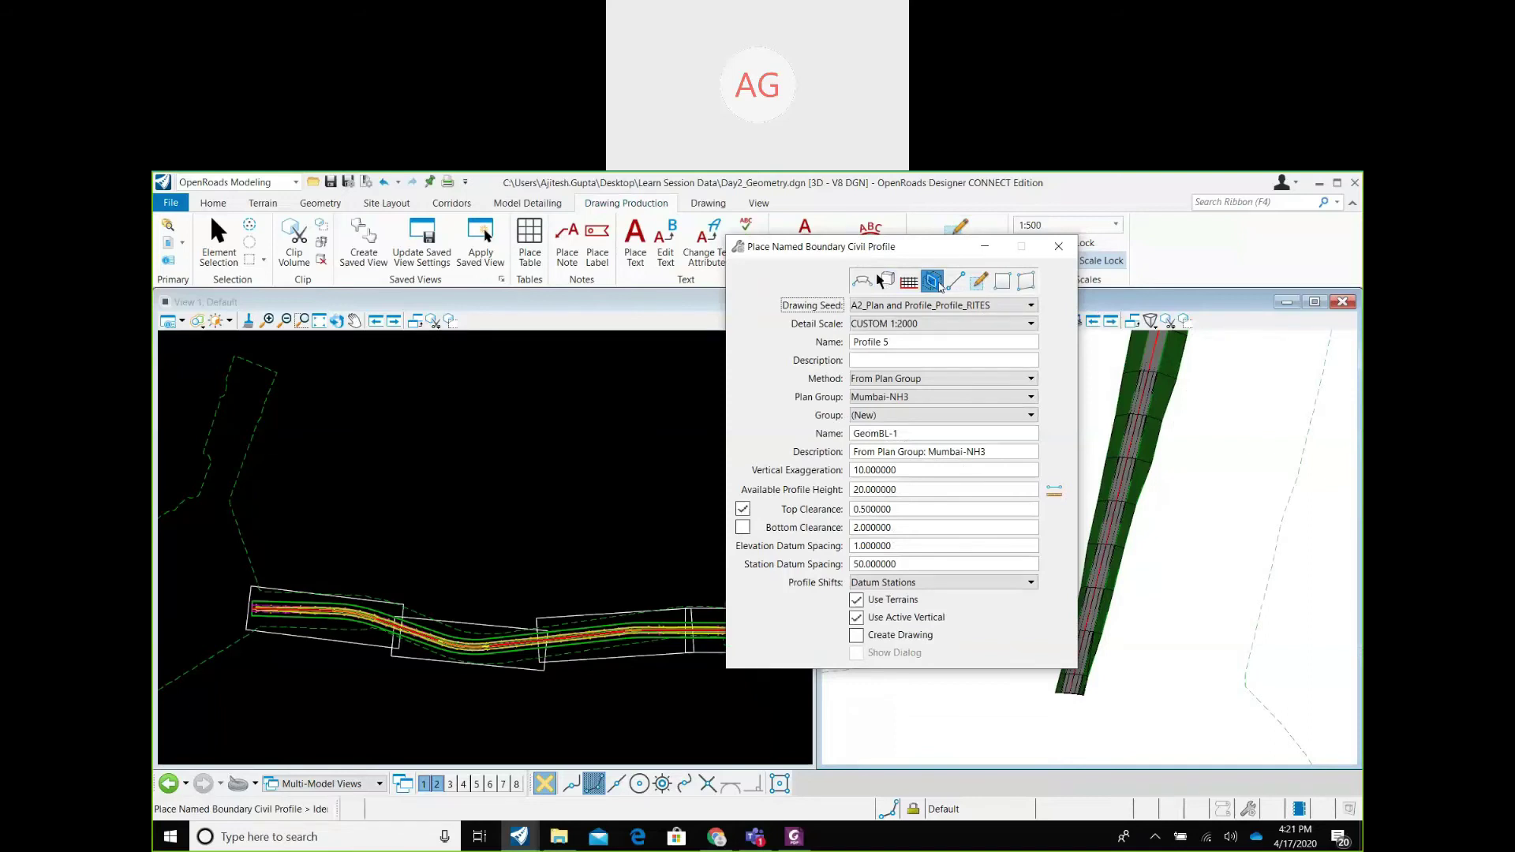
pyautogui.click(936, 283)
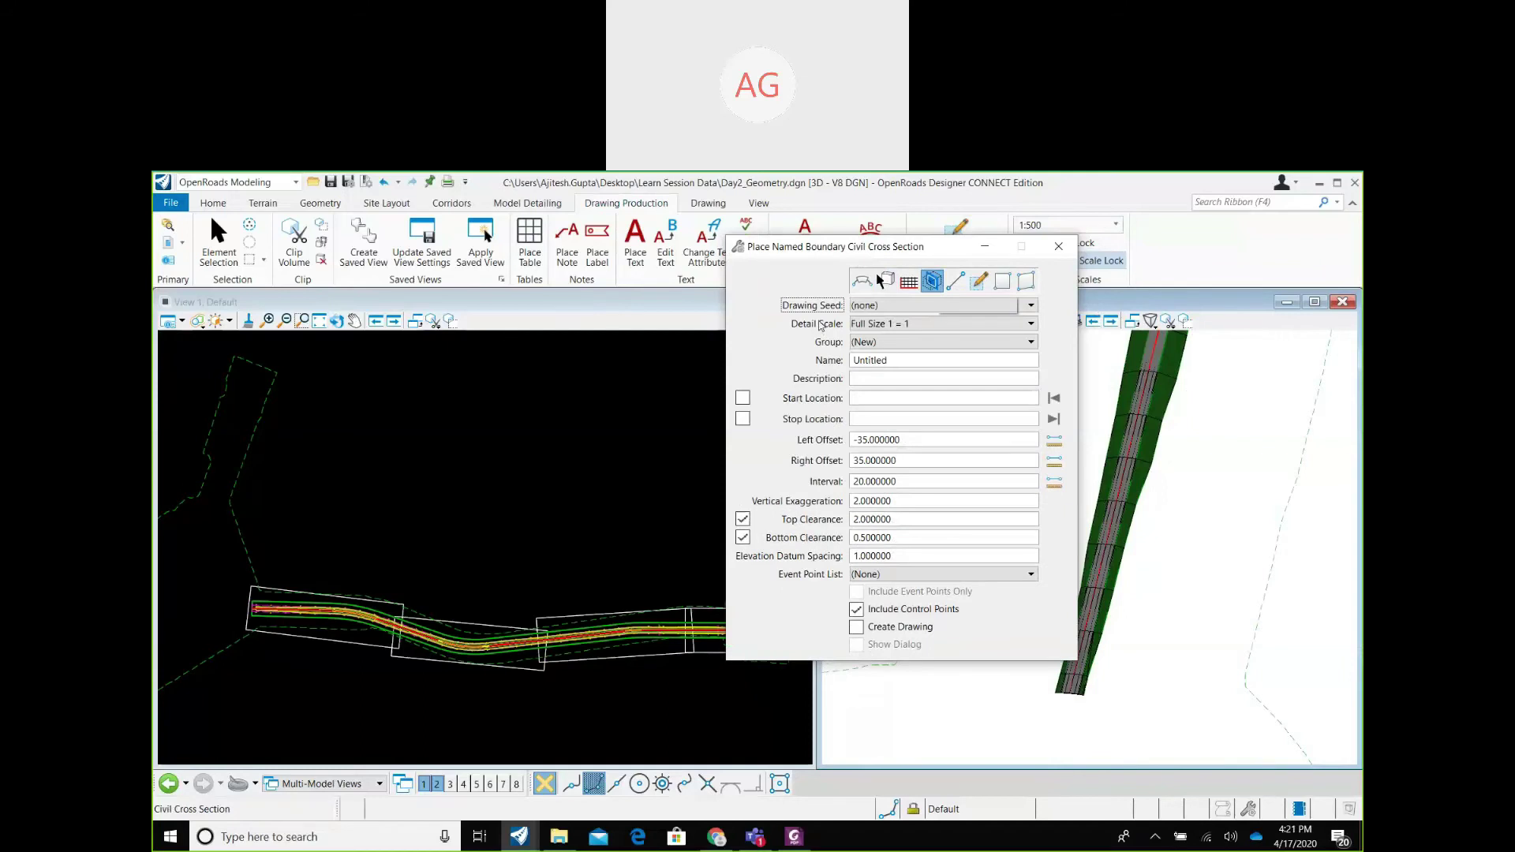
# Choose the A1_XS - Frame Annotation drawing seed for the cross sections, keeping the right offset at 35 and Include Control Points enabled.
pyautogui.click(899, 306)
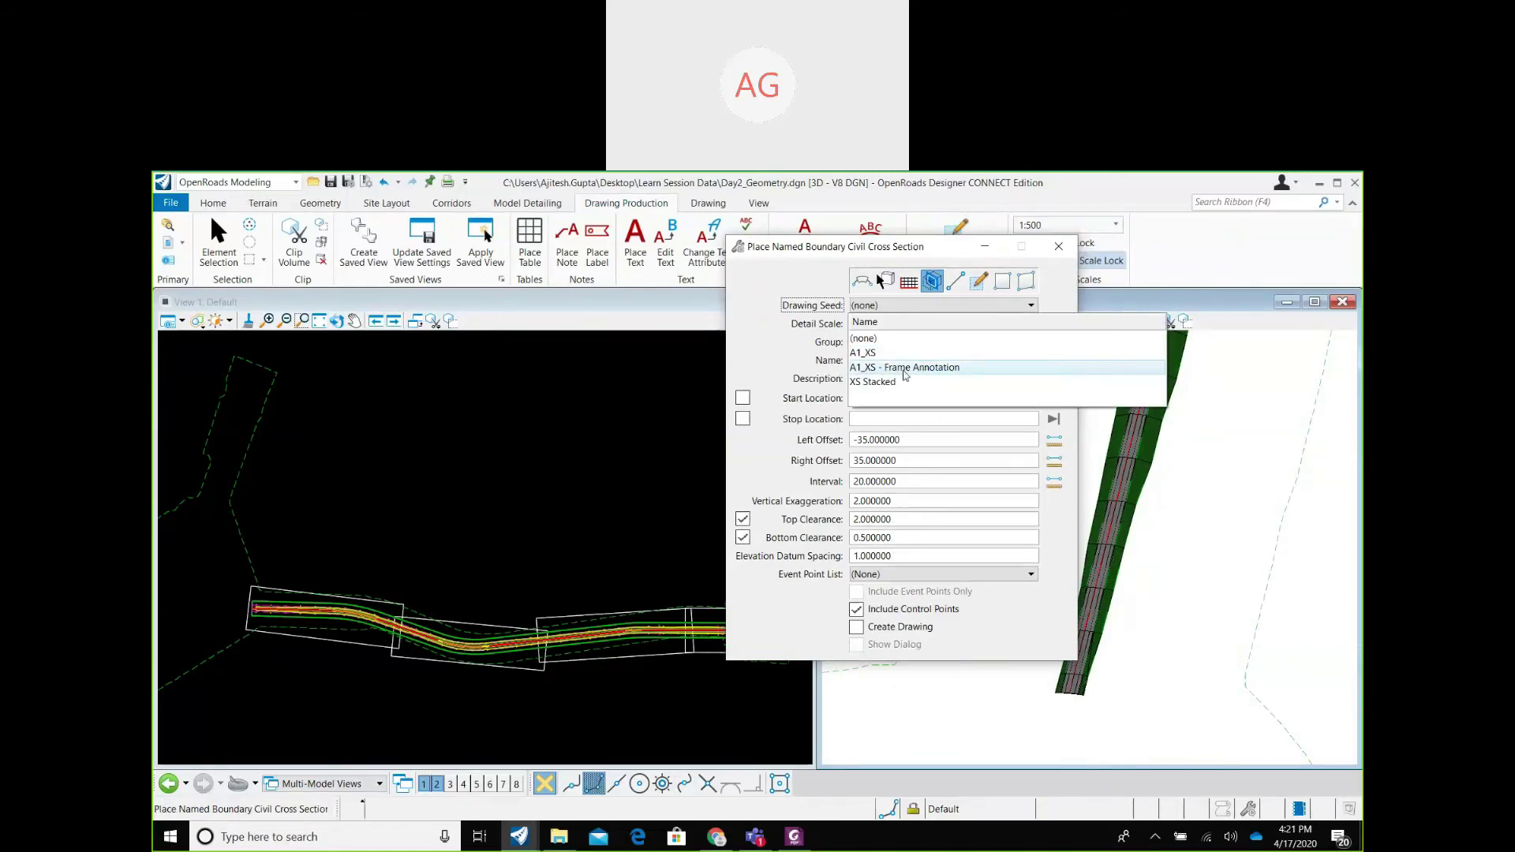
pyautogui.click(906, 368)
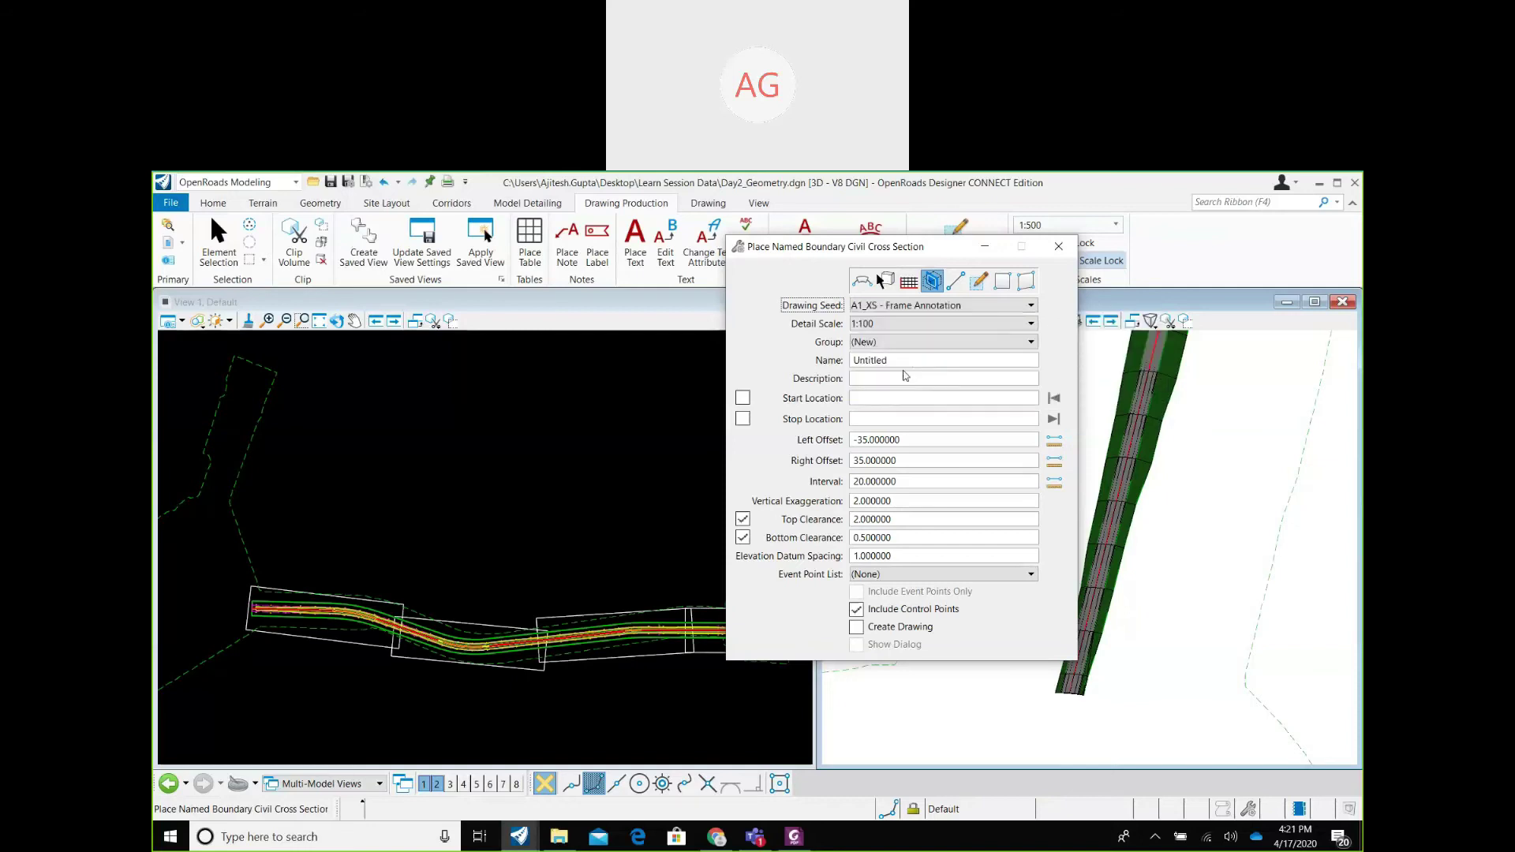
pyautogui.click(917, 460)
pyautogui.press('Return')
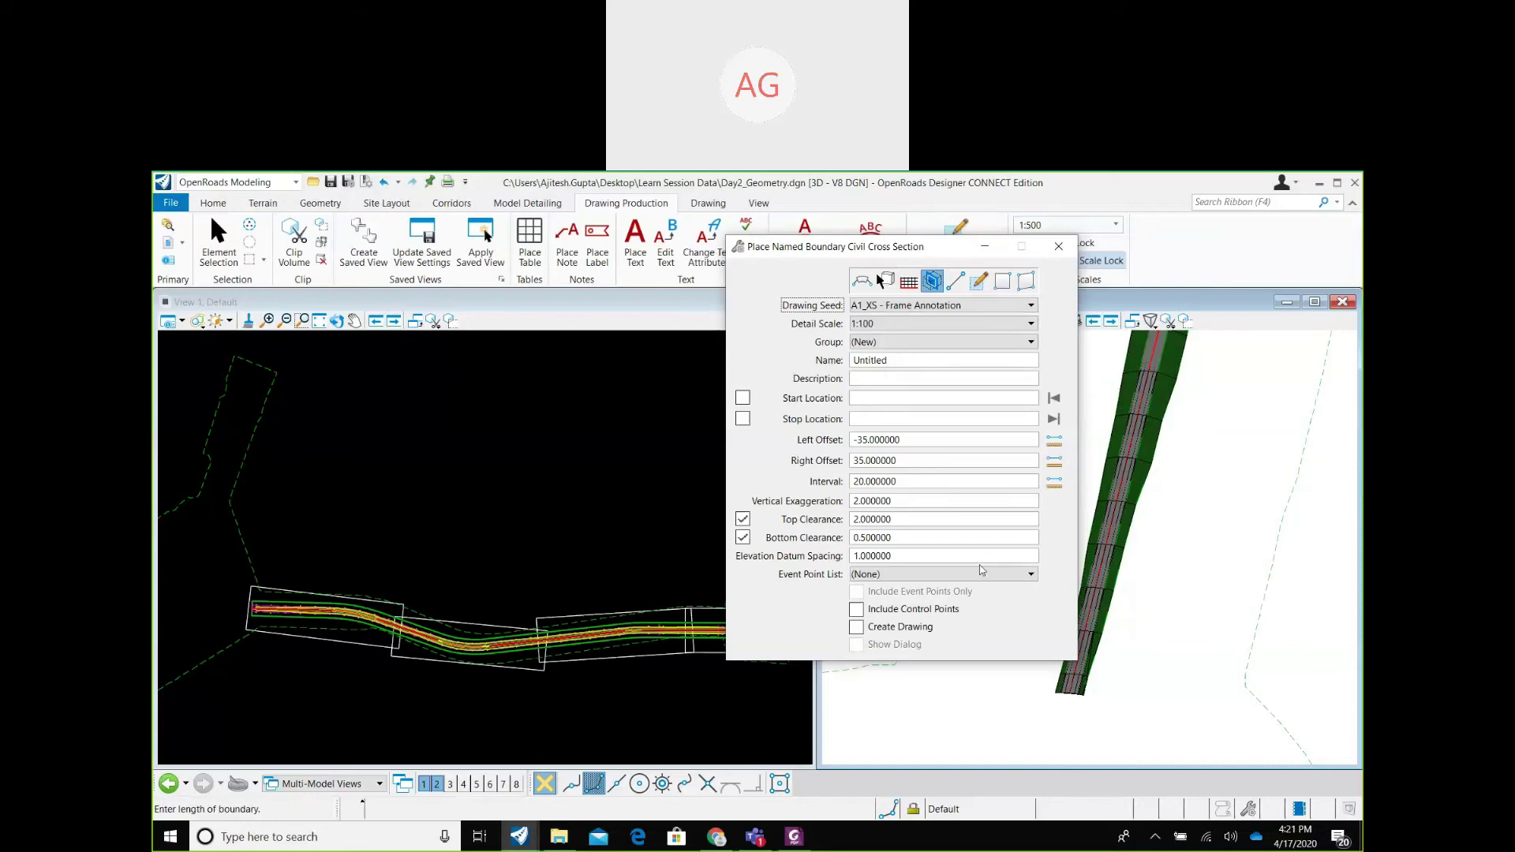
pyautogui.click(857, 609)
# Pick the red road centreline as the path and set the cross-section start location at about 0+028, near the corridor's beginning.
pyautogui.scroll(3, 276, 623)
pyautogui.scroll(4, 442, 582)
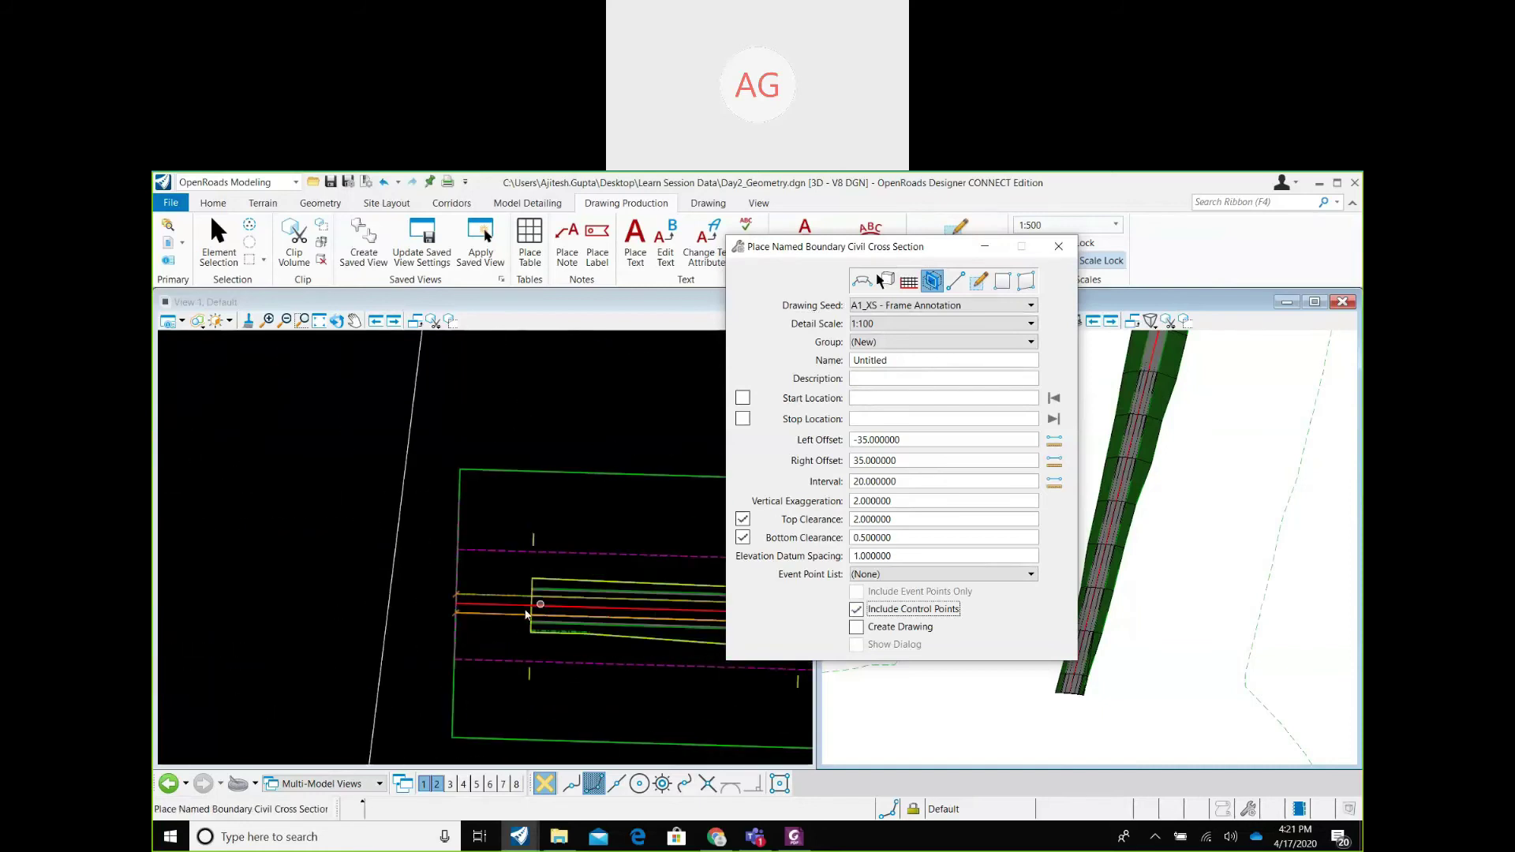
pyautogui.scroll(2, 526, 614)
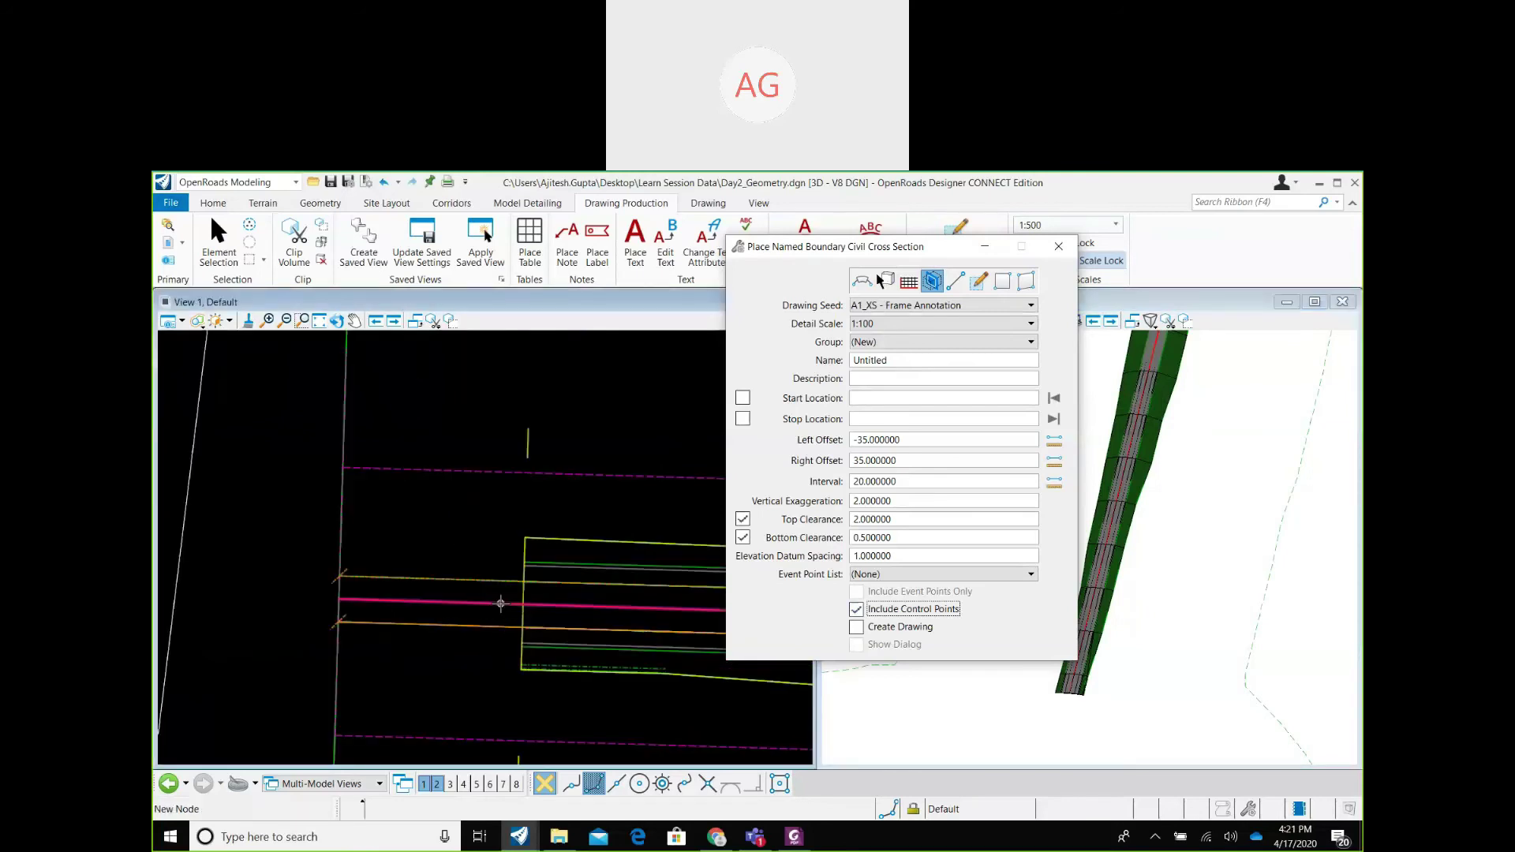
pyautogui.click(410, 606)
pyautogui.scroll(-2, 410, 606)
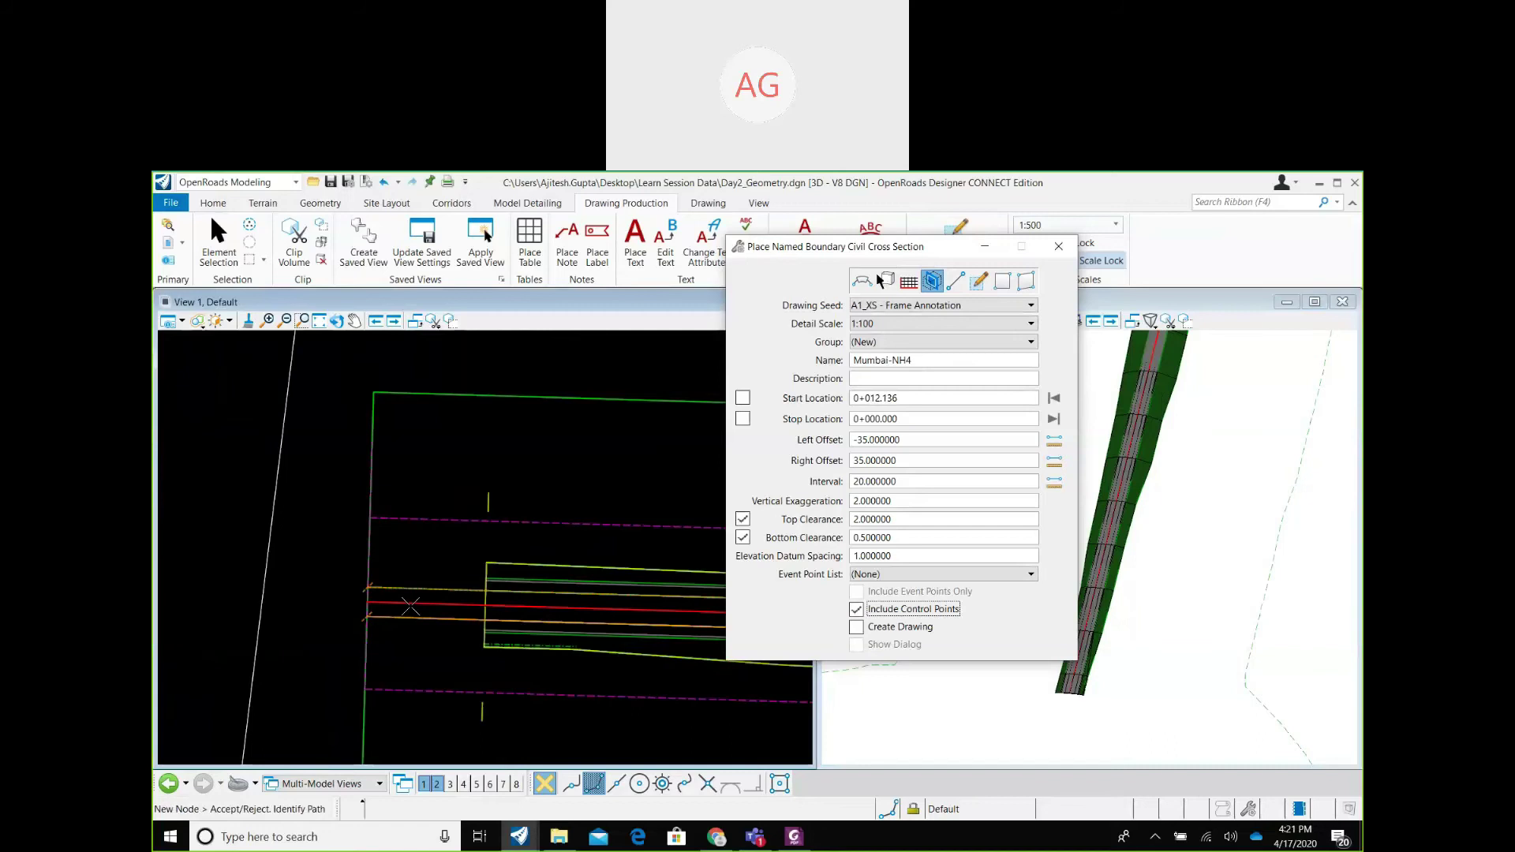
pyautogui.click(411, 606)
# Set the stop location at about 0+220 and place the cross-section boundaries at 20 interval with offsets -35 and 35.
pyautogui.scroll(-2, 447, 639)
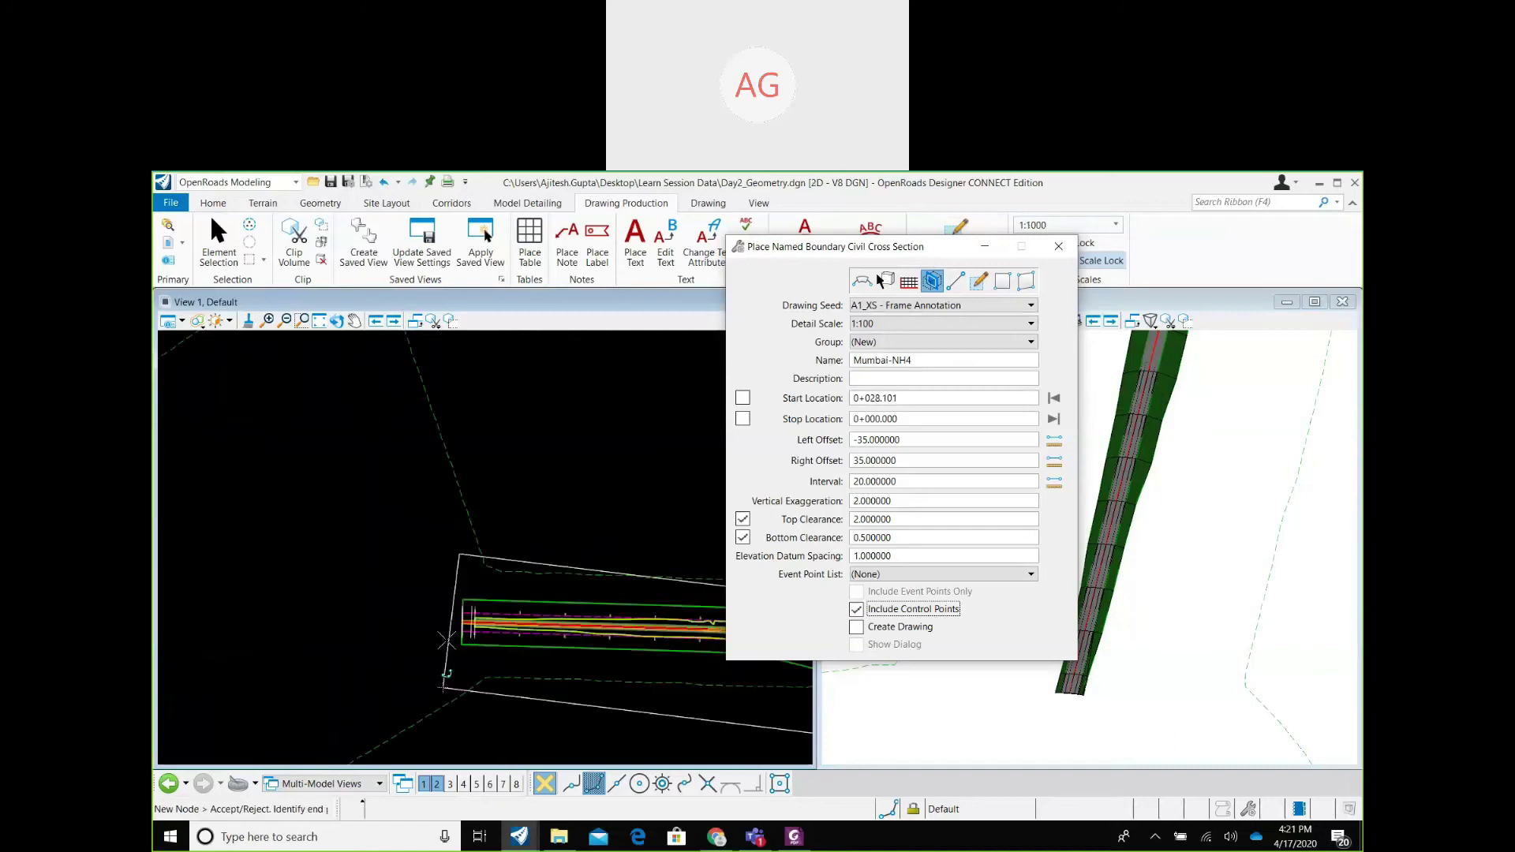
pyautogui.scroll(2, 560, 636)
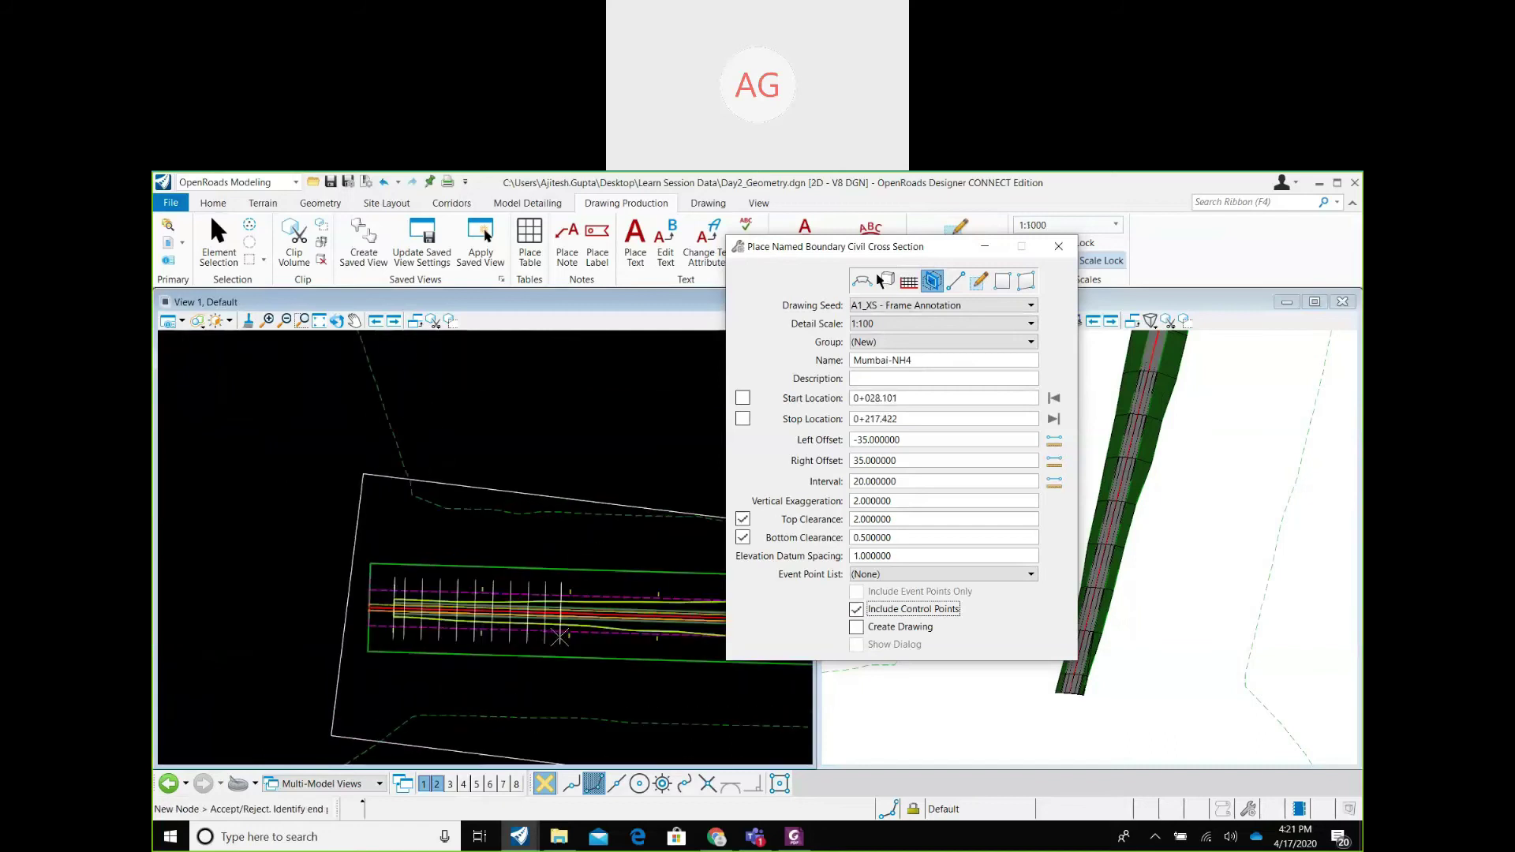
pyautogui.scroll(2, 560, 636)
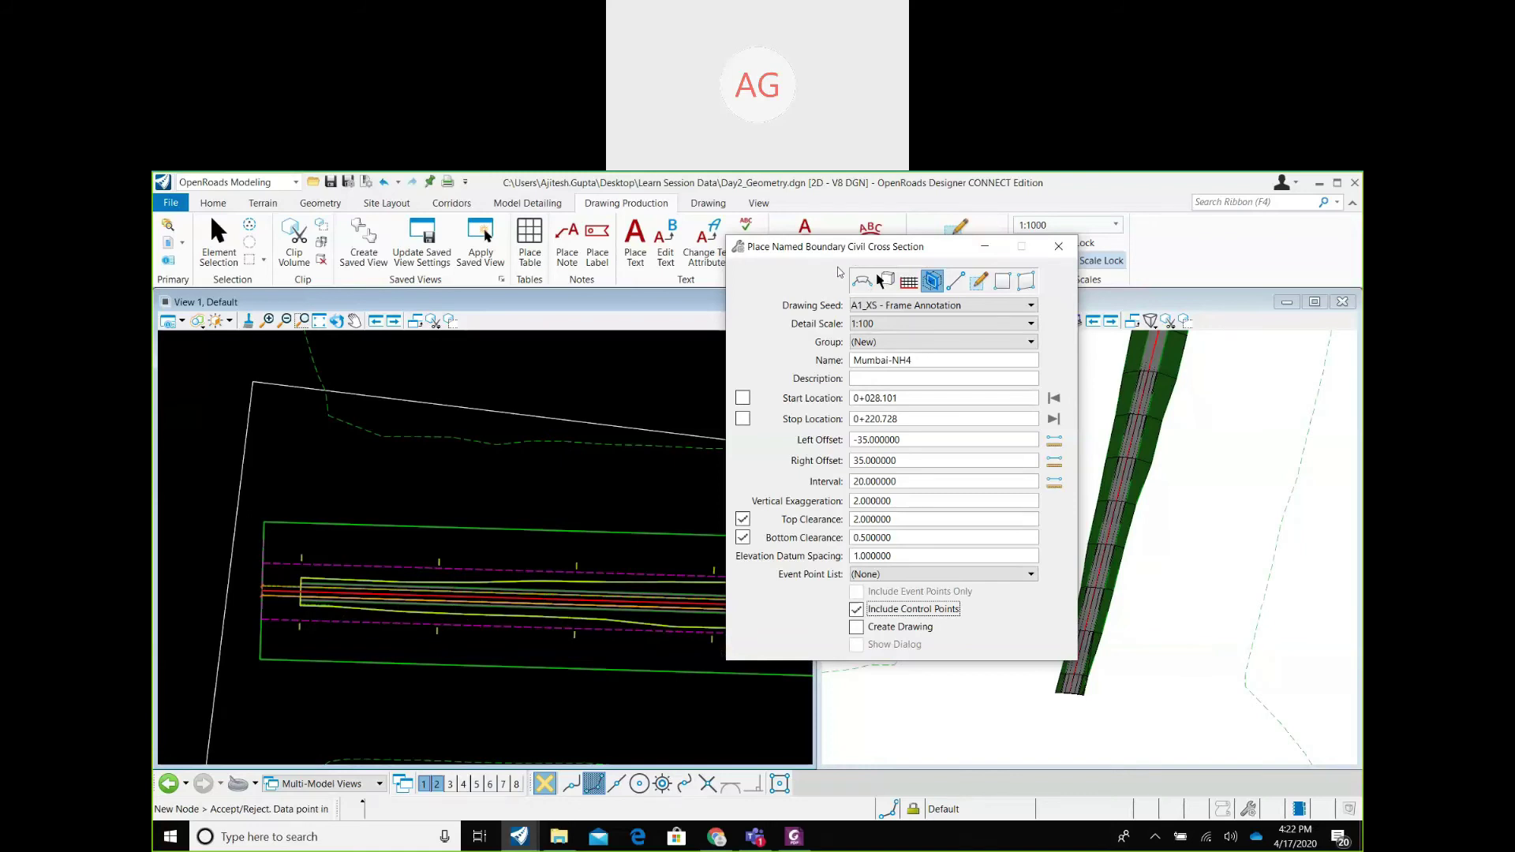
pyautogui.moveTo(803, 249); pyautogui.dragTo(746, 252)
pyautogui.click(595, 657)
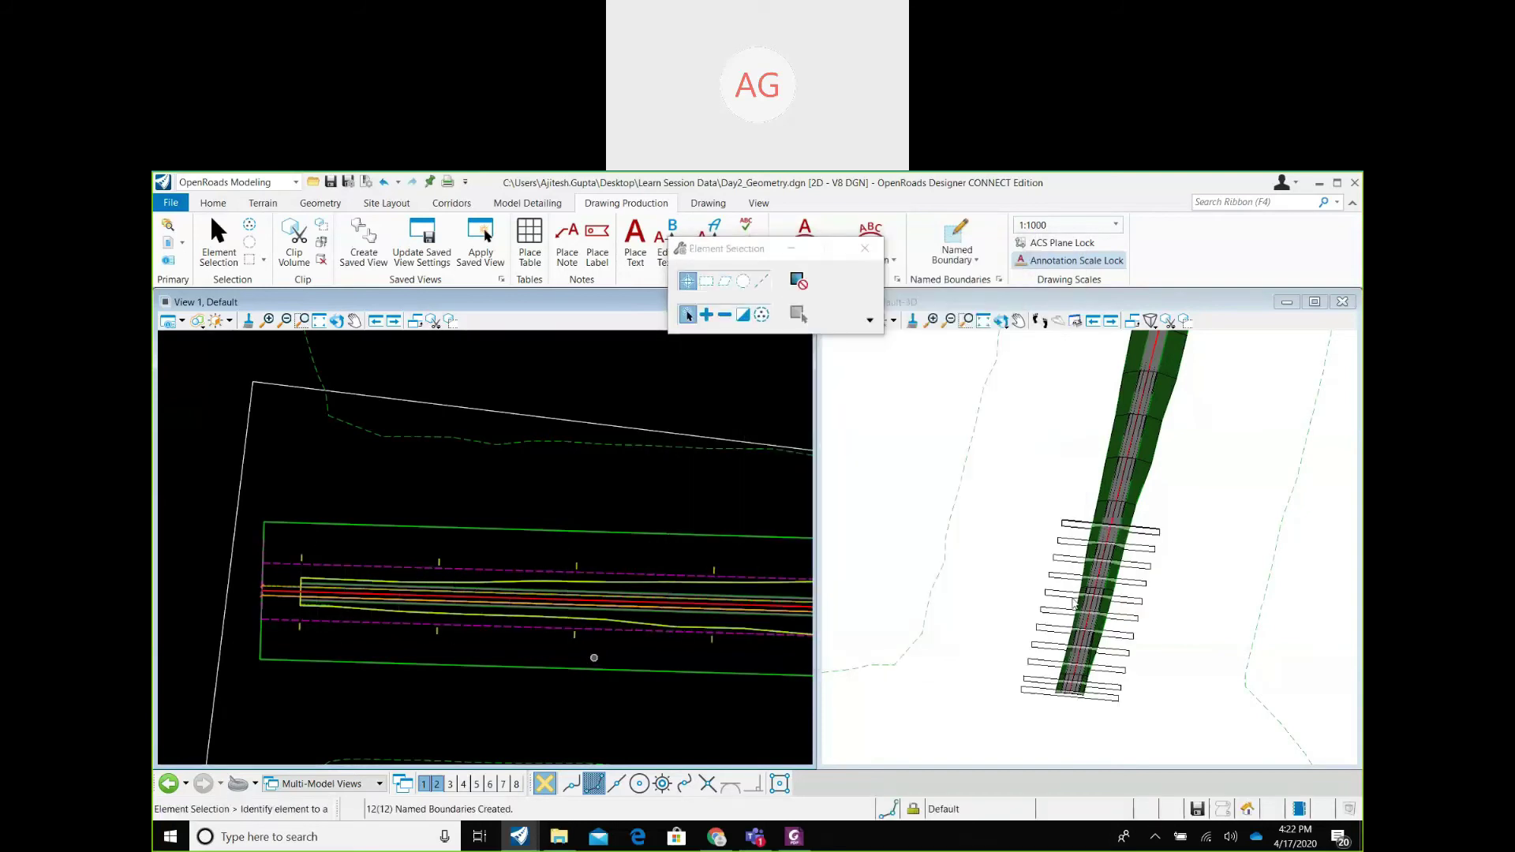
# Select one cross-section boundary midway along the placed group in the 3D view and resize it from both ends, making it narrower and deeper.
pyautogui.scroll(5, 1073, 604)
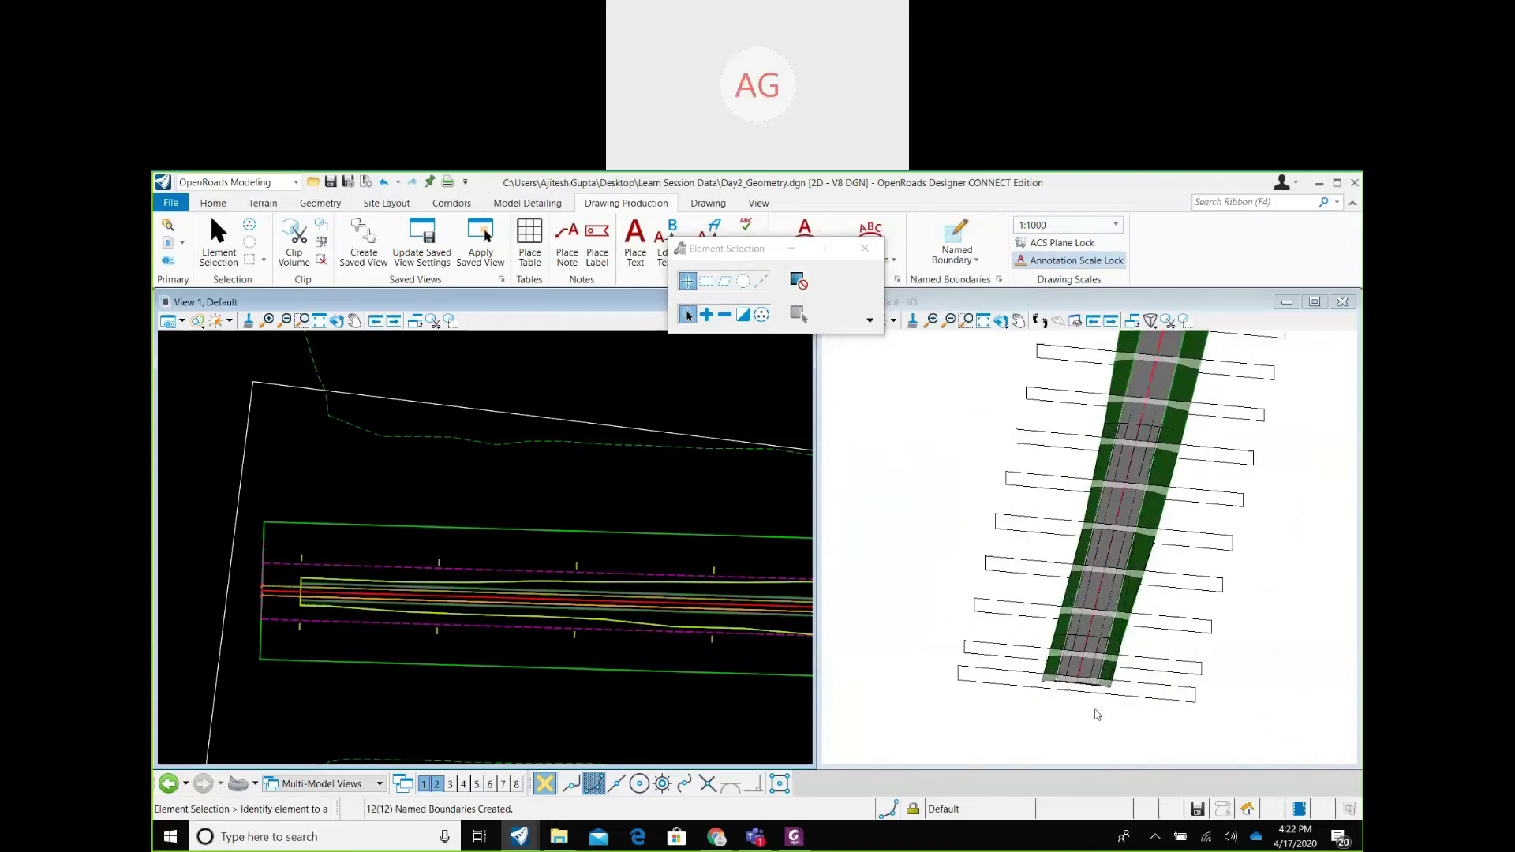
pyautogui.scroll(-1, 1145, 537)
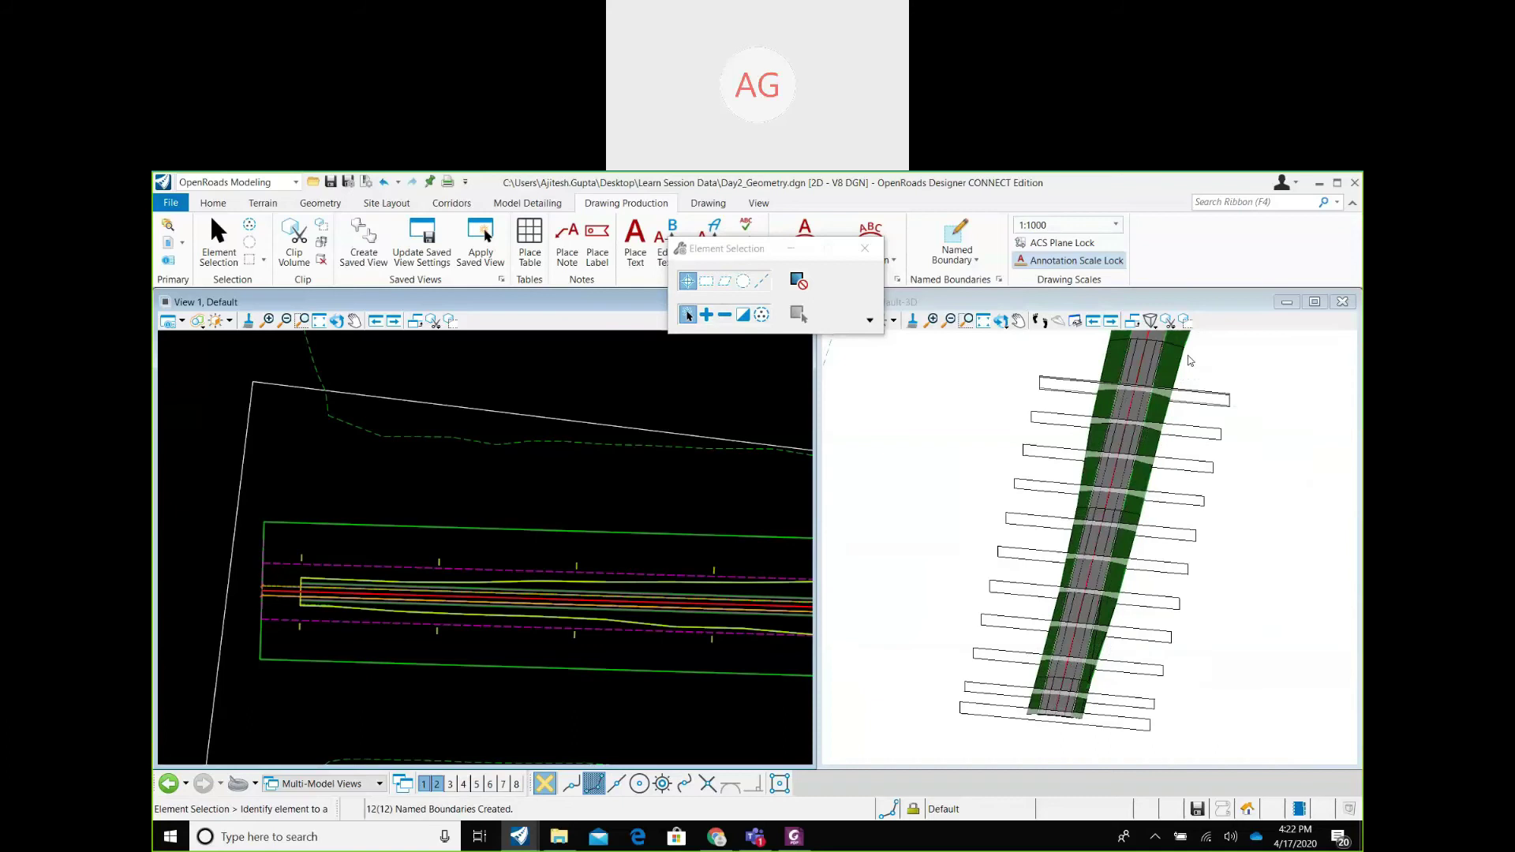
pyautogui.scroll(1, 1175, 407)
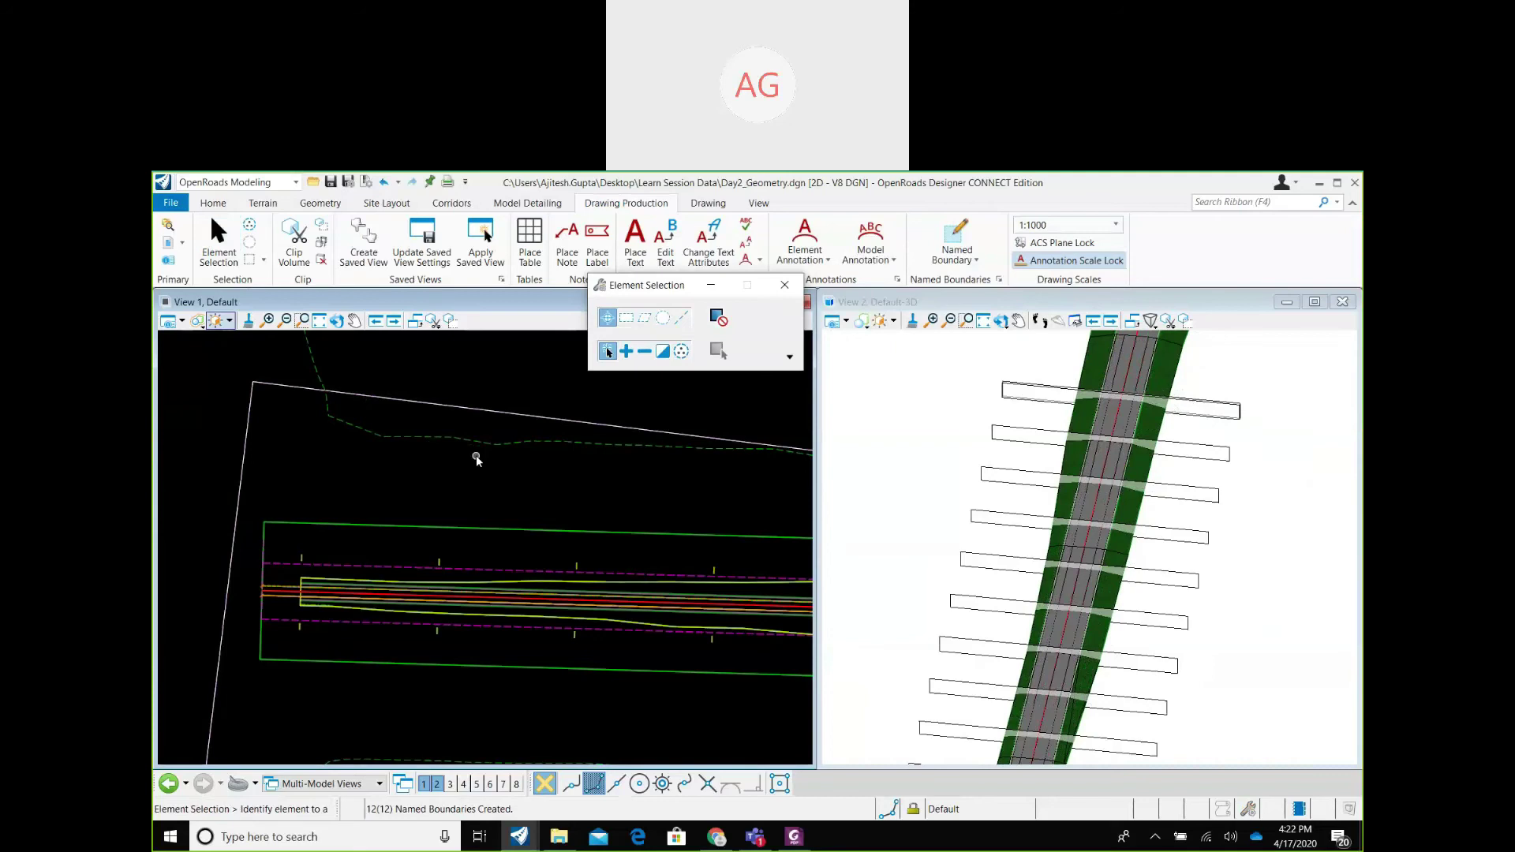
pyautogui.scroll(3, 1163, 589)
pyautogui.scroll(-2, 1127, 595)
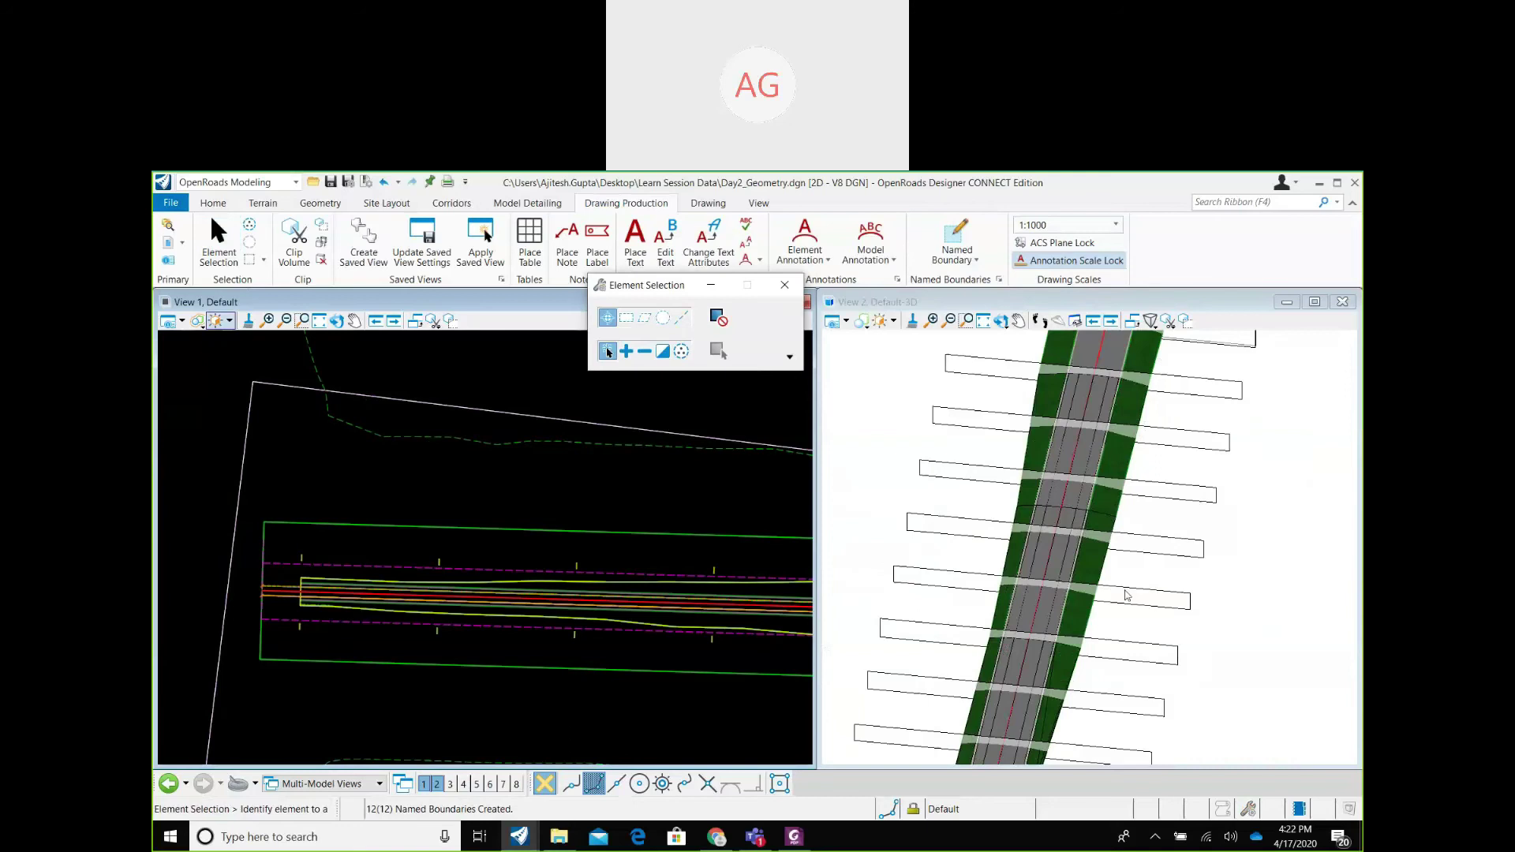
pyautogui.click(1127, 596)
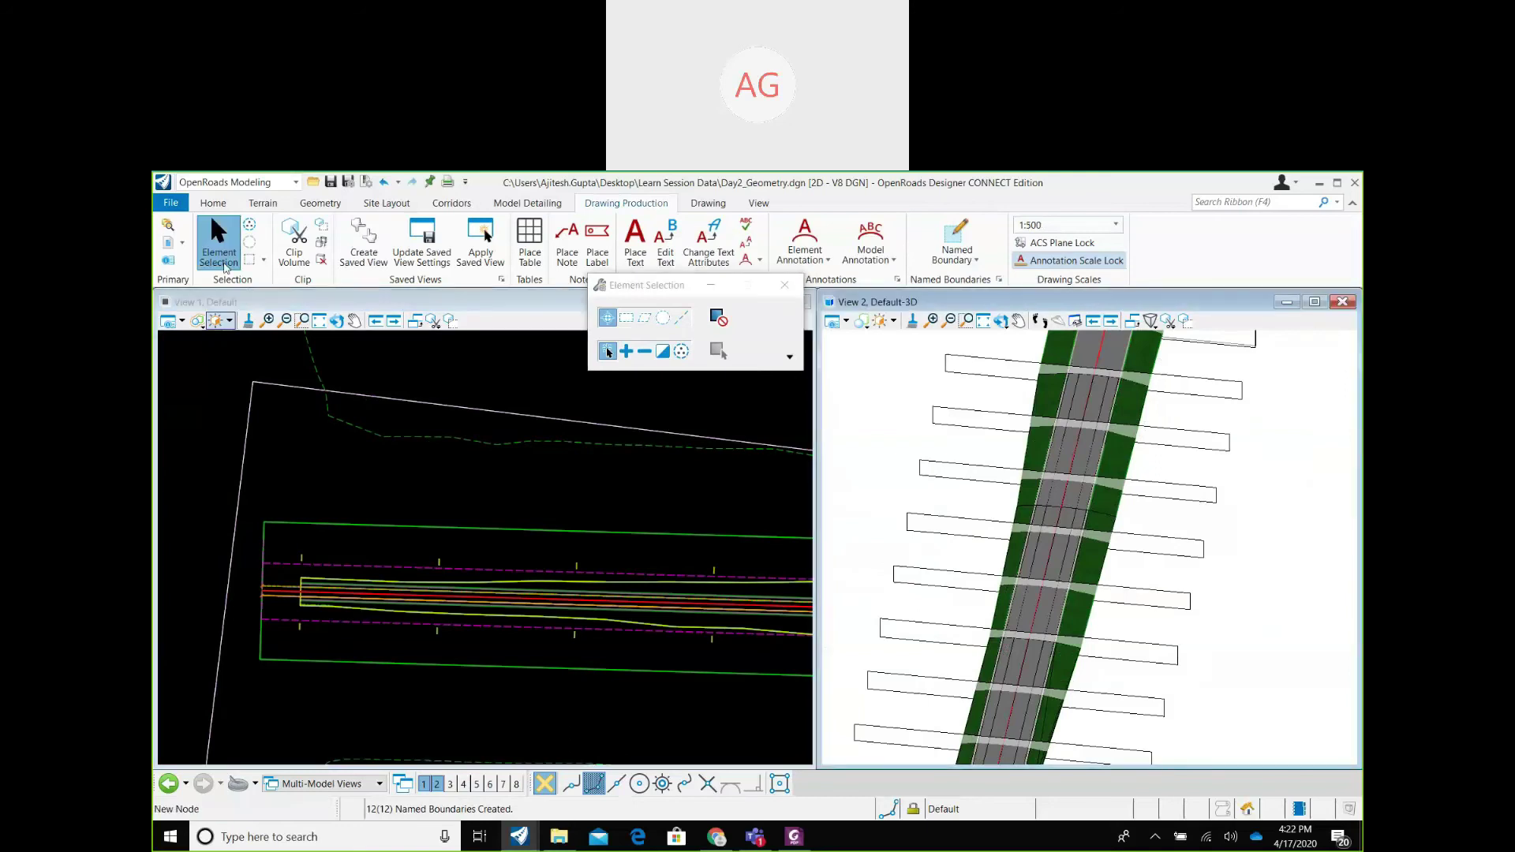
pyautogui.scroll(2, 1321, 578)
pyautogui.click(1320, 579)
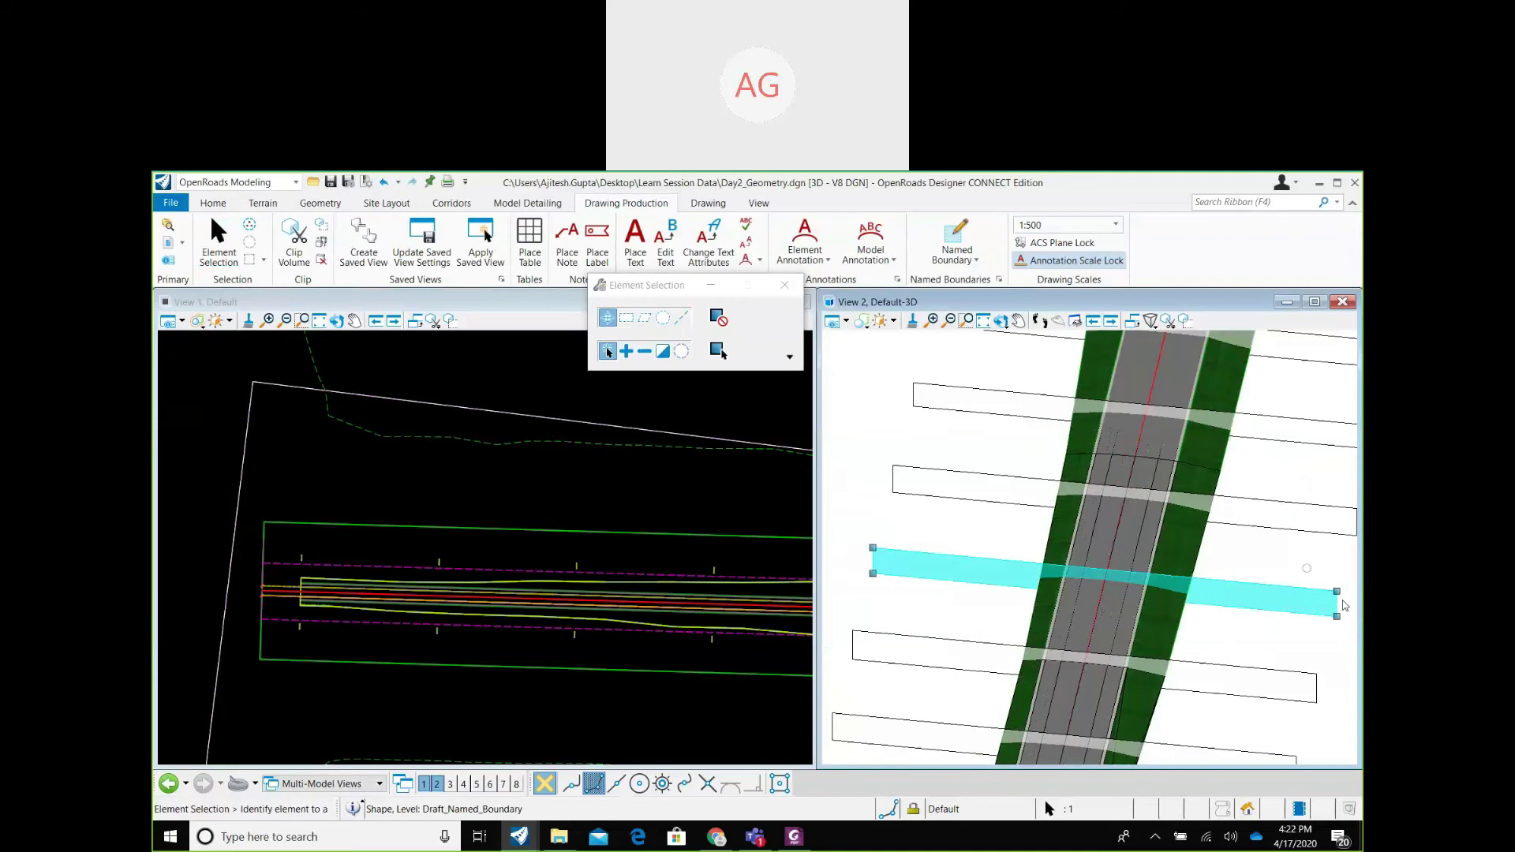
pyautogui.moveTo(1346, 605); pyautogui.dragTo(1267, 616)
pyautogui.click(977, 615)
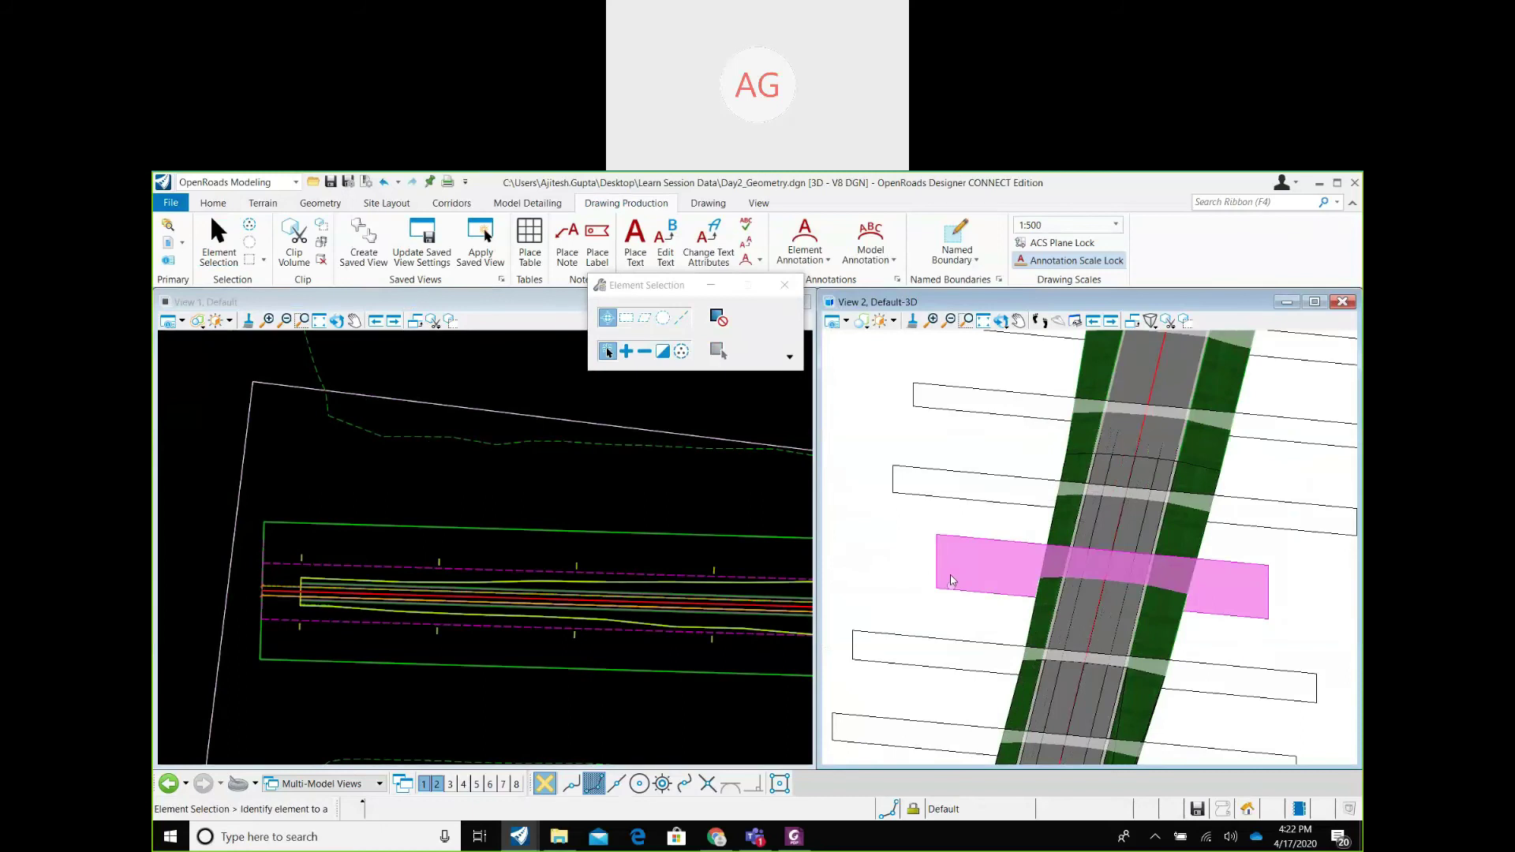
pyautogui.scroll(-3, 1145, 509)
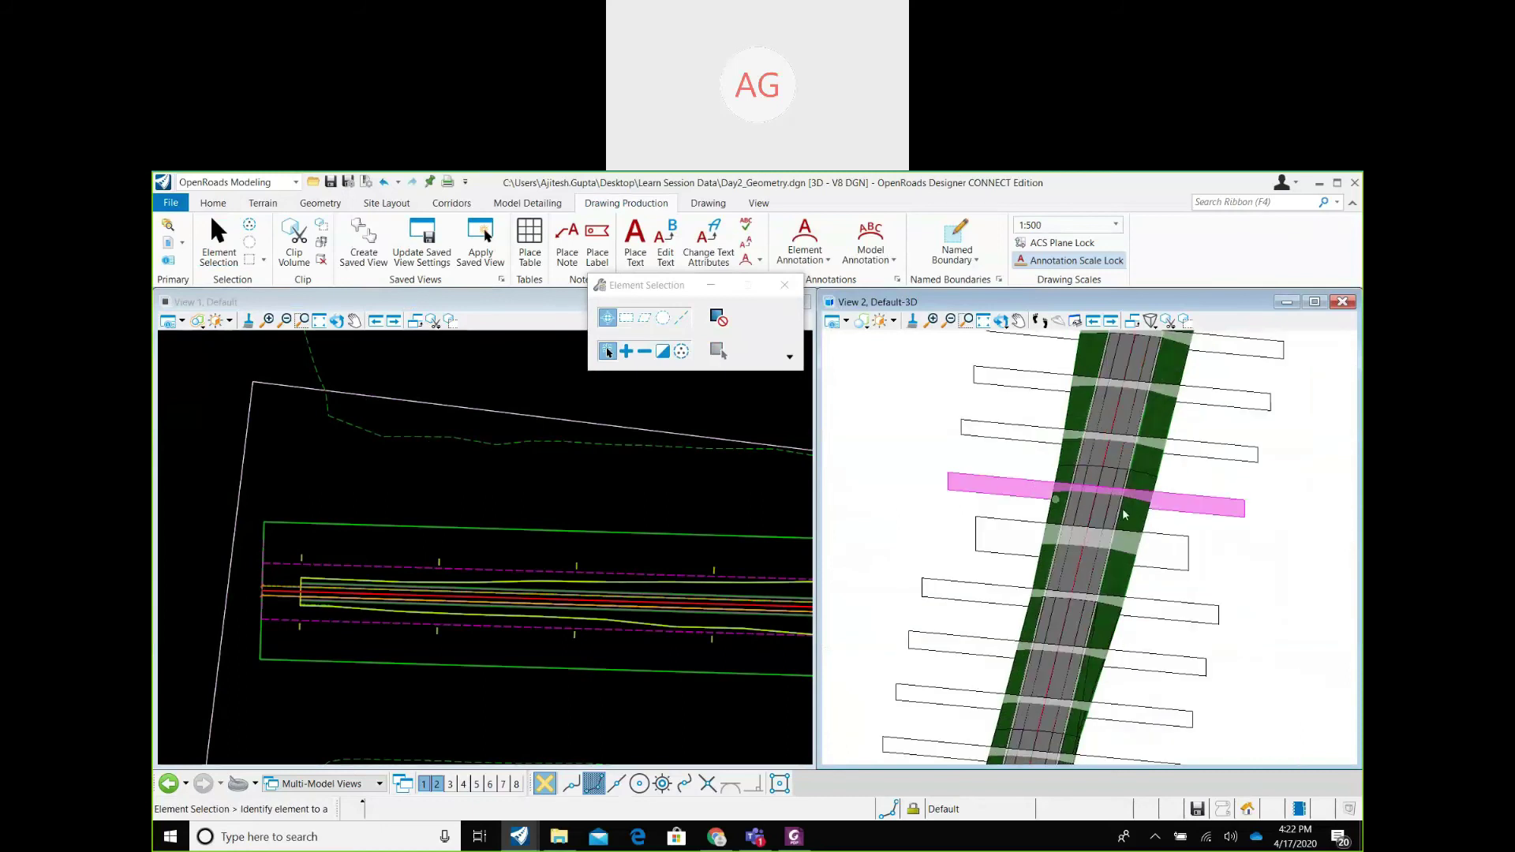
pyautogui.click(785, 285)
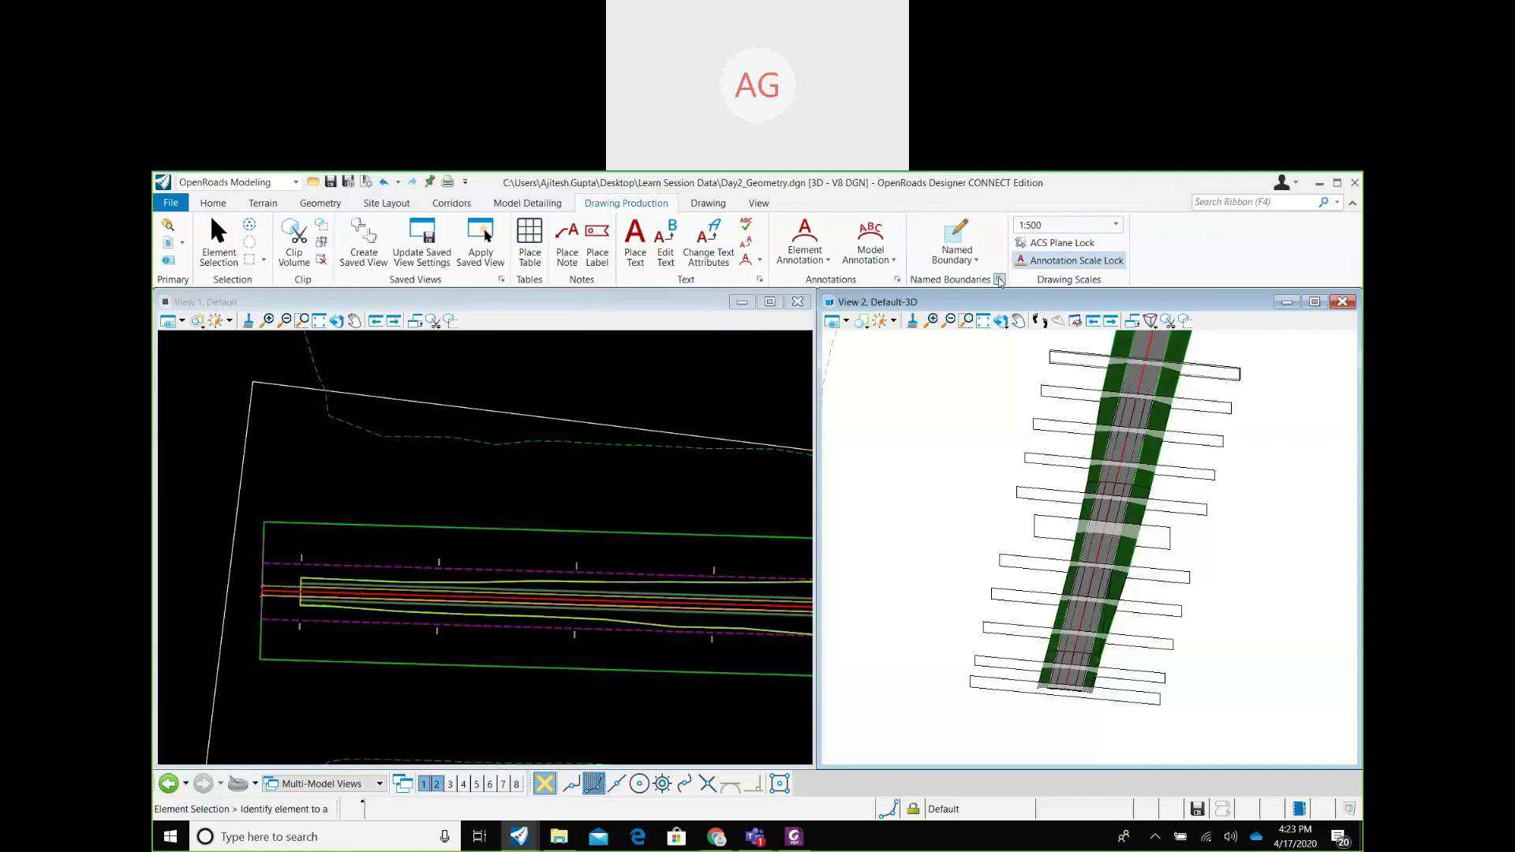
# Start placing Civil Cross Section named boundaries again, with Create Drawing and Show Dialog enabled.
pyautogui.click(731, 301)
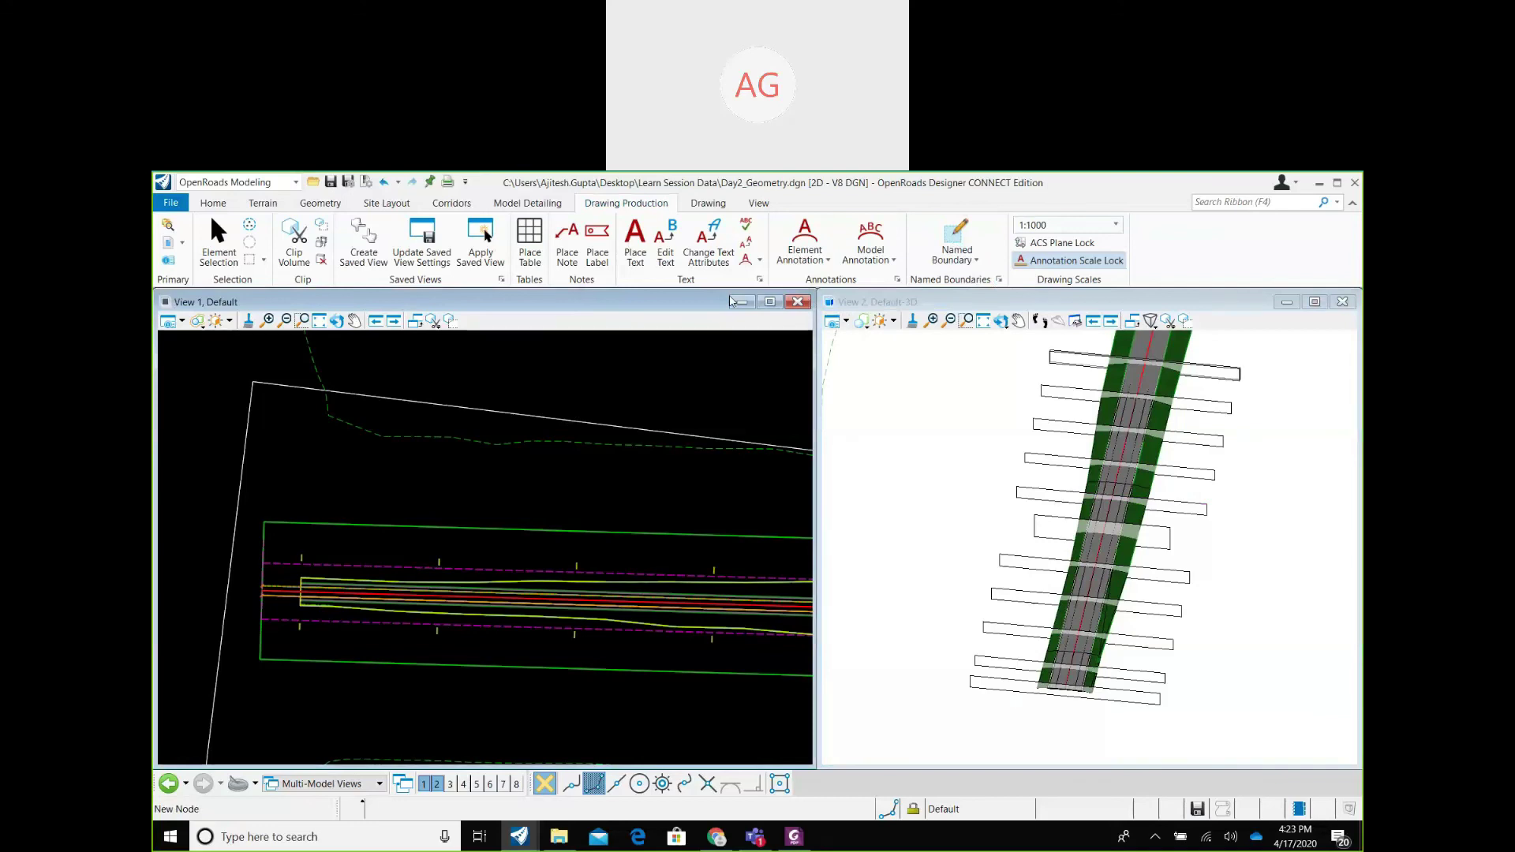
pyautogui.scroll(-2, 623, 544)
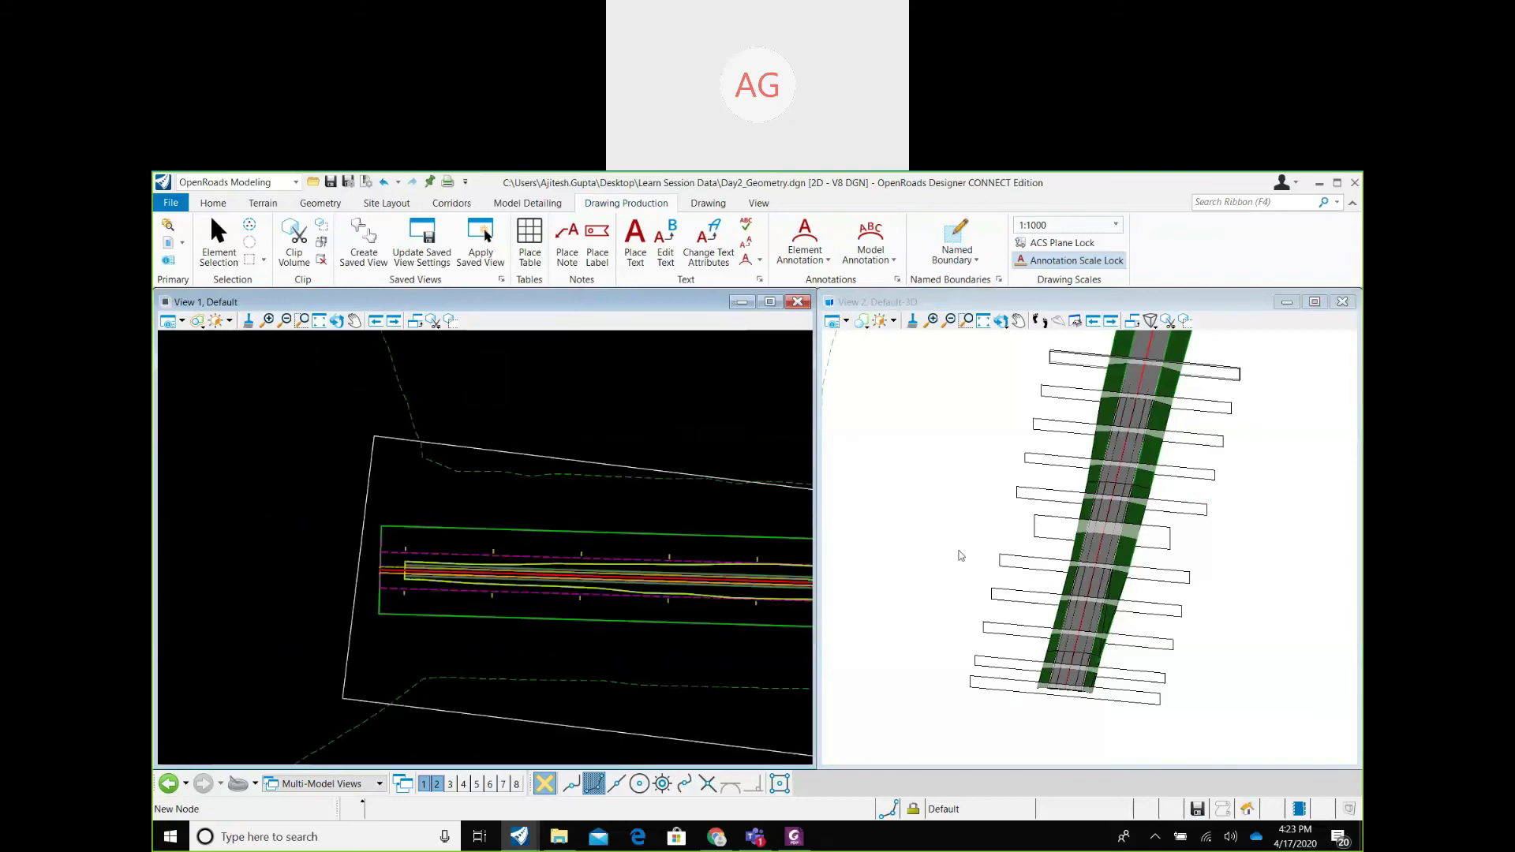
pyautogui.scroll(-2, 961, 556)
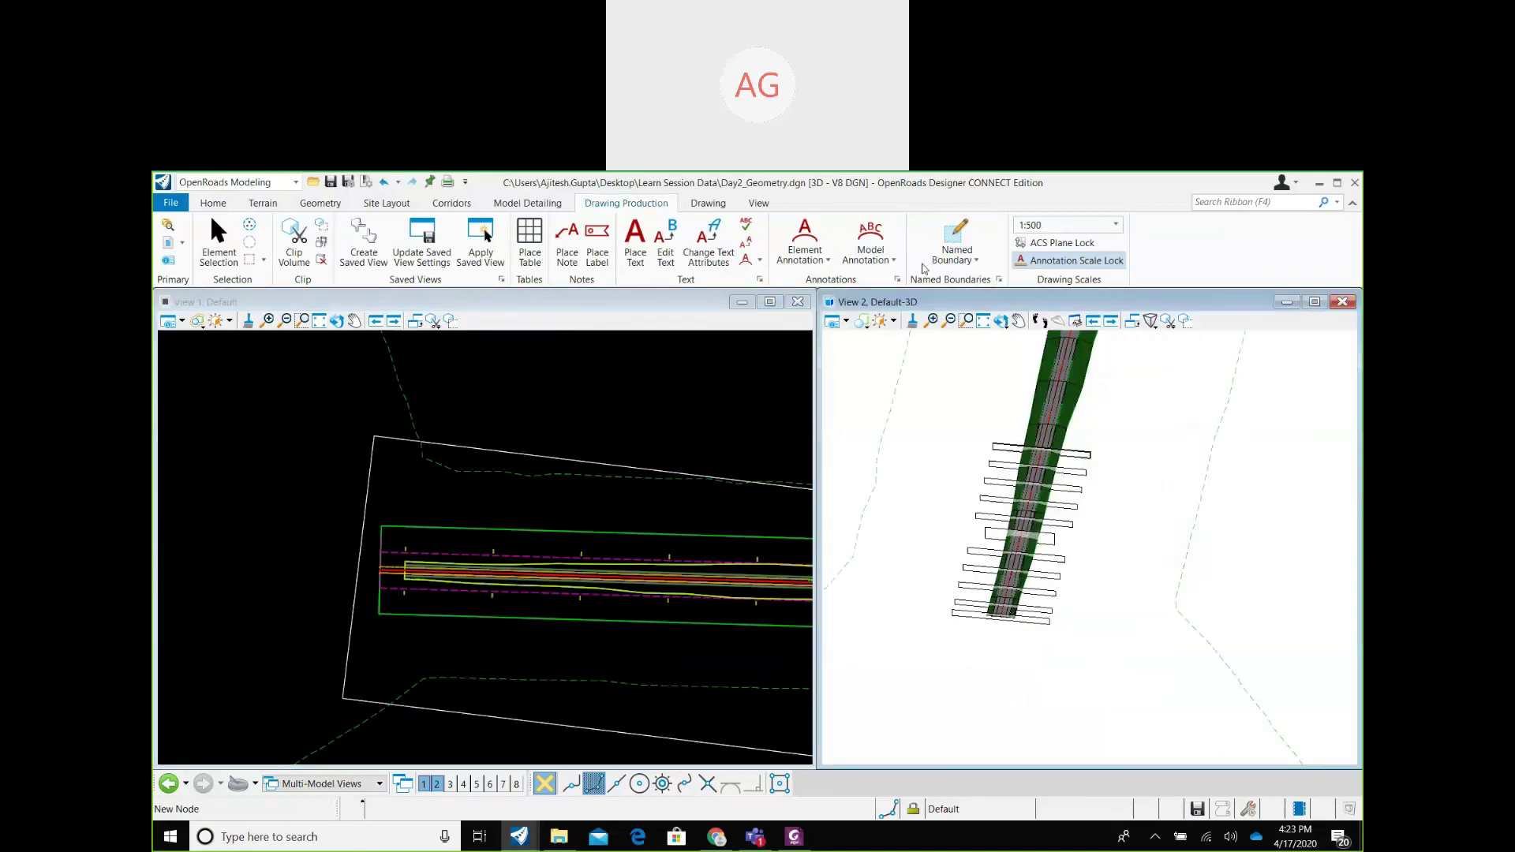
pyautogui.click(947, 254)
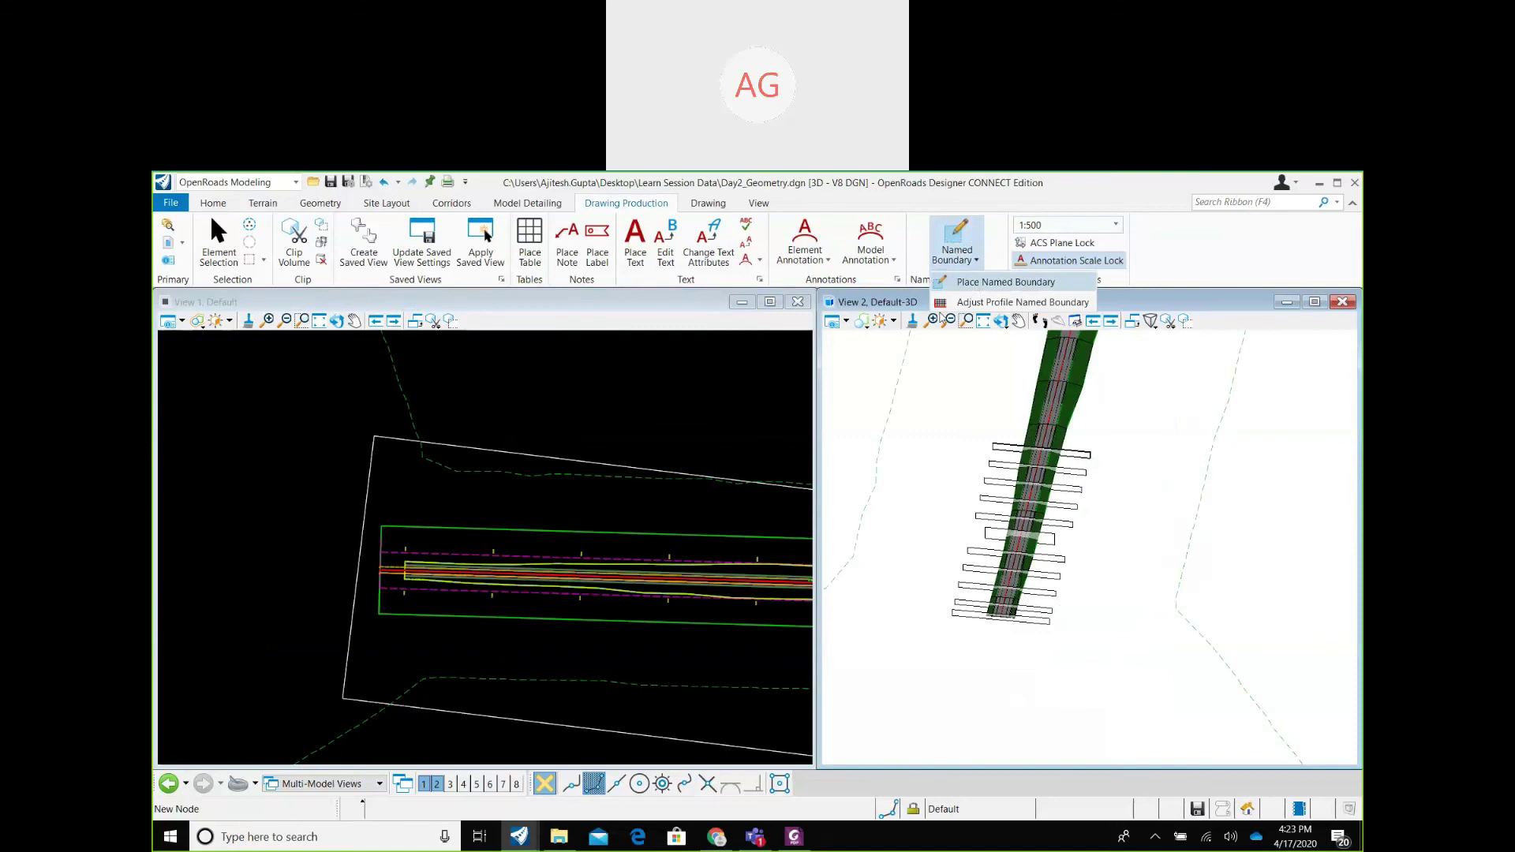
pyautogui.click(986, 282)
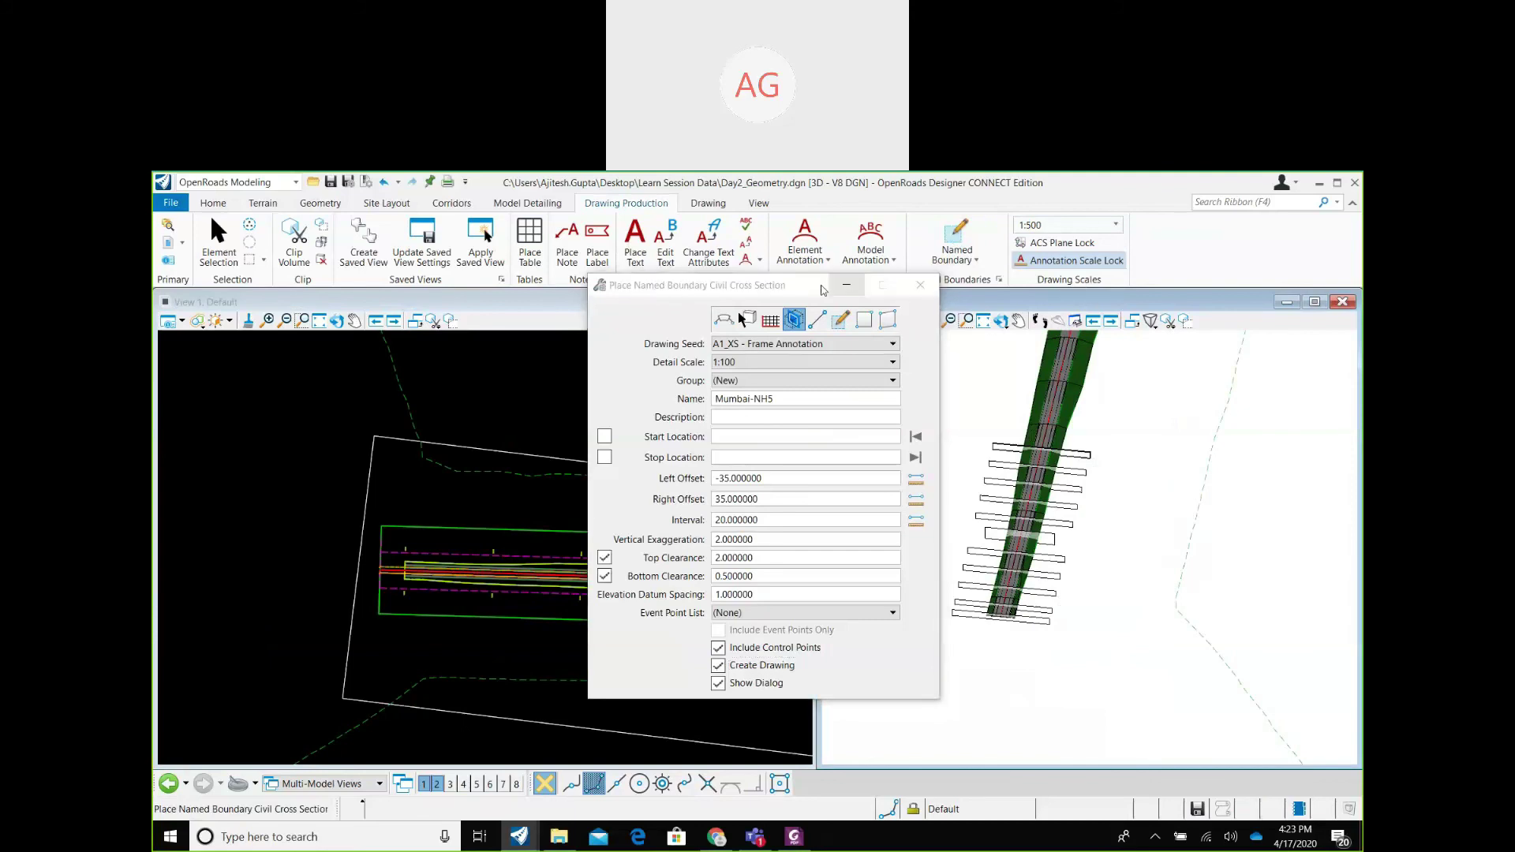
pyautogui.moveTo(821, 290); pyautogui.dragTo(699, 271)
pyautogui.click(724, 265)
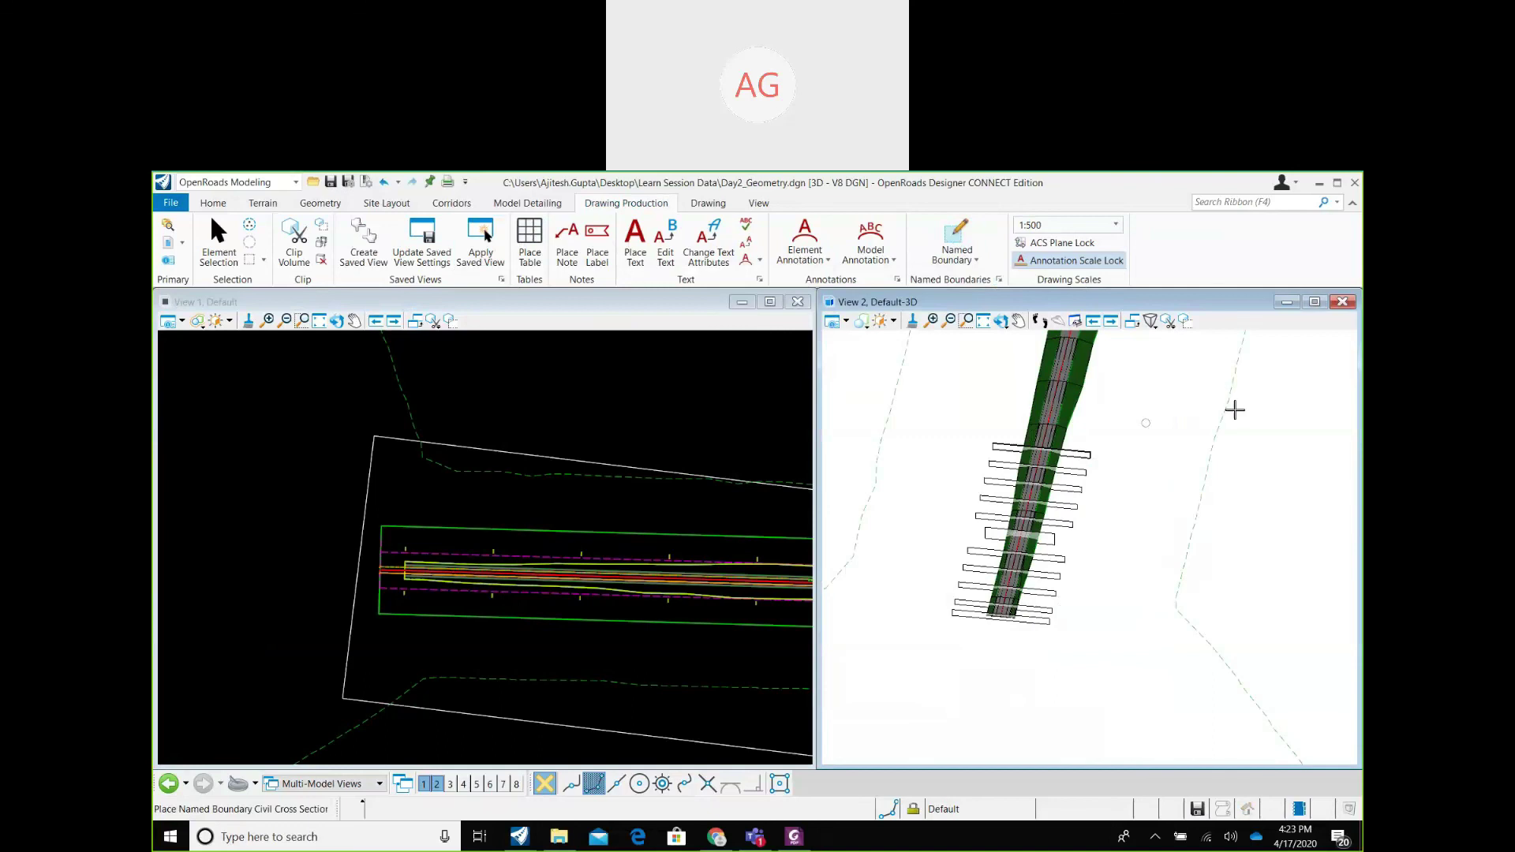
# Undo the boundary resizing and the placement of the cross-section boundaries.
pyautogui.click(384, 183)
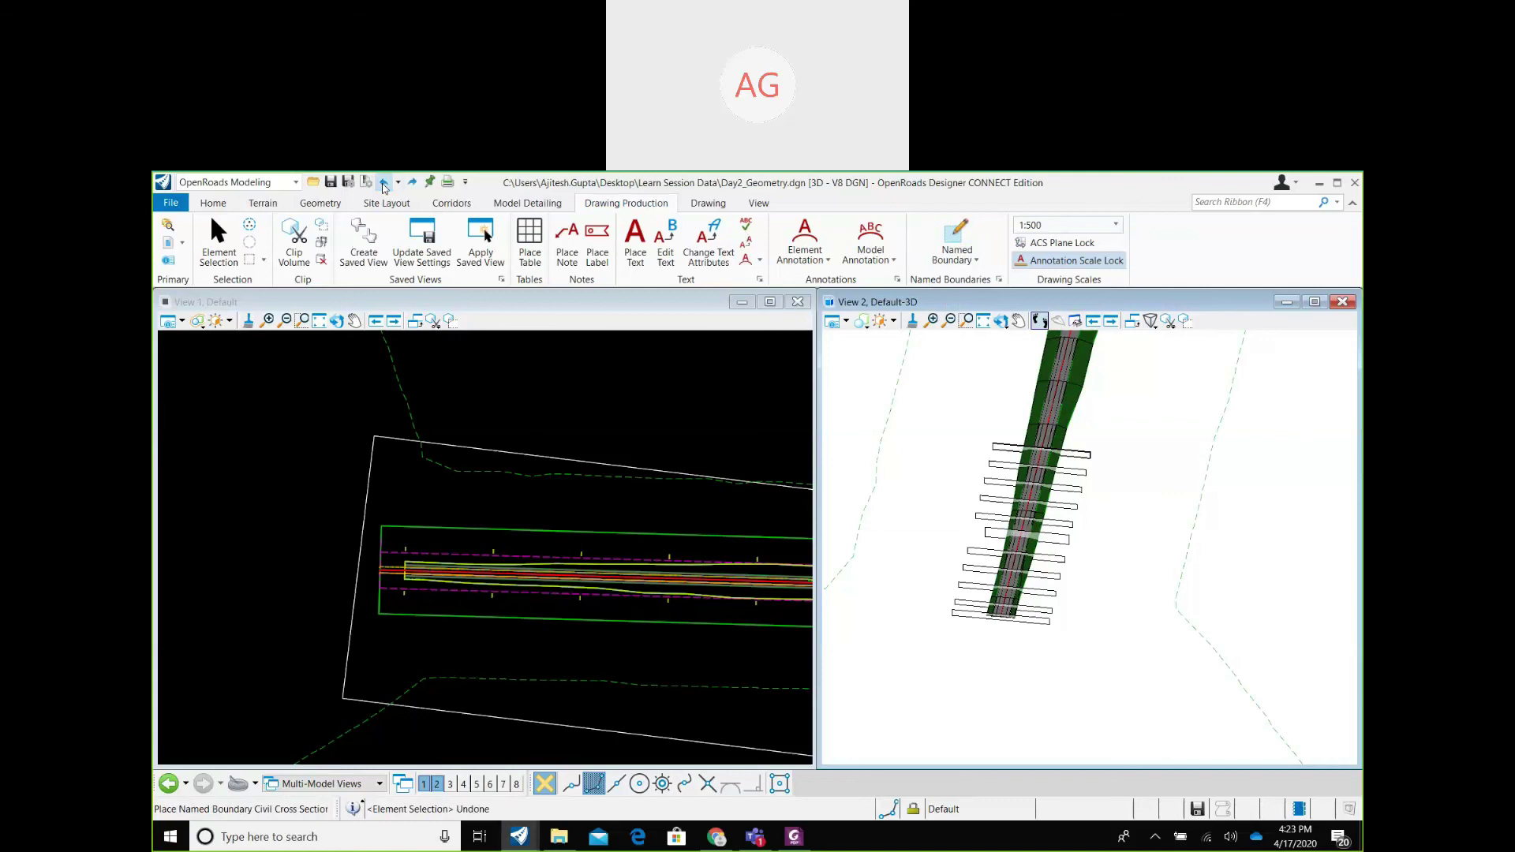
pyautogui.click(384, 183)
pyautogui.click(966, 321)
# Restart the Civil Cross Section named boundary placement with the A1_XS - Frame Annotation seed, keeping Create Drawing and Show Dialog enabled.
pyautogui.click(970, 259)
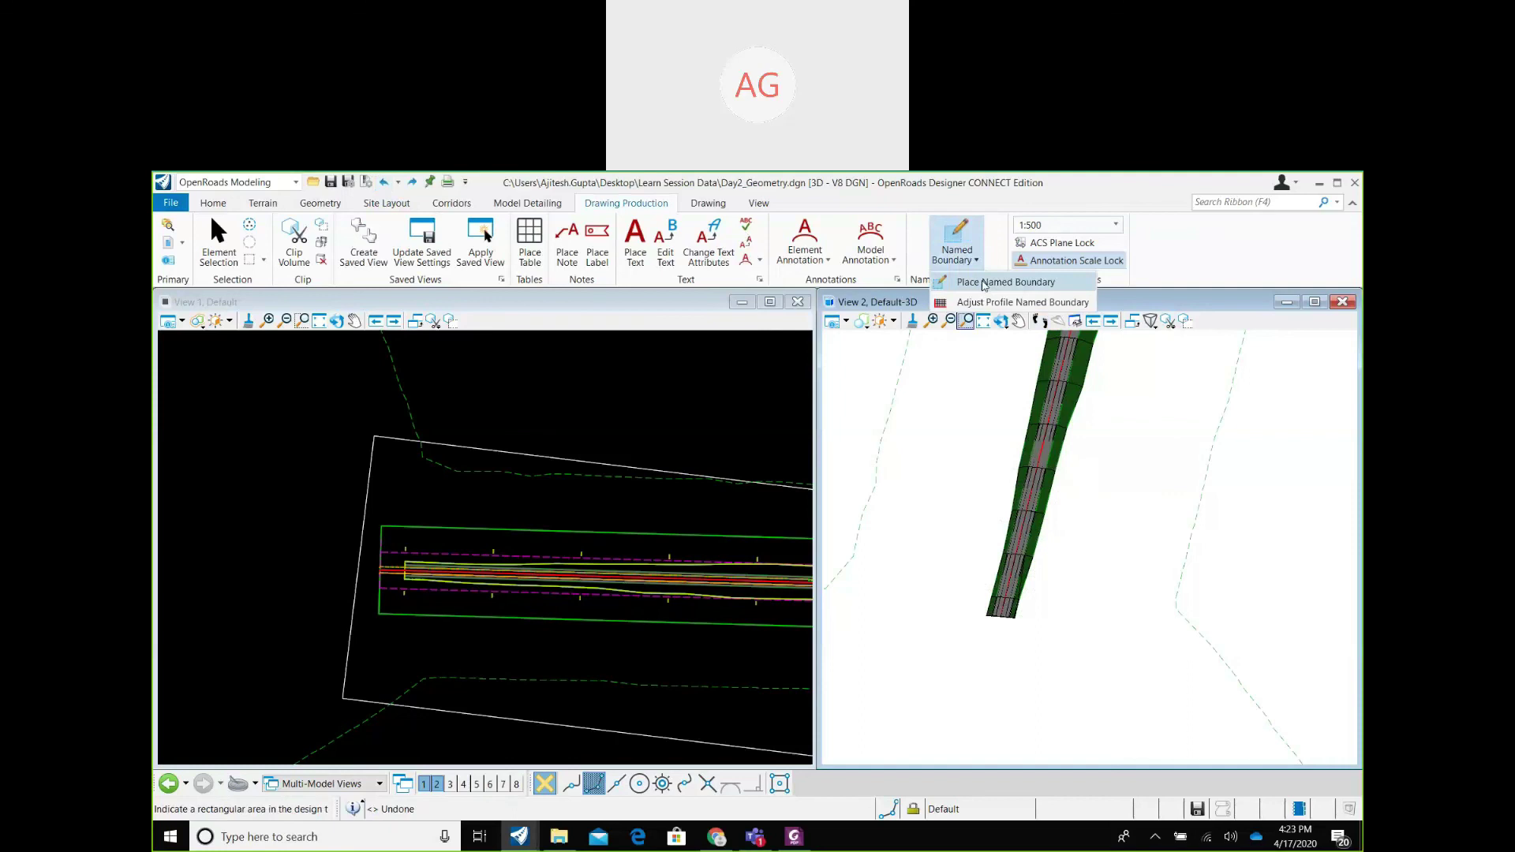
pyautogui.click(984, 283)
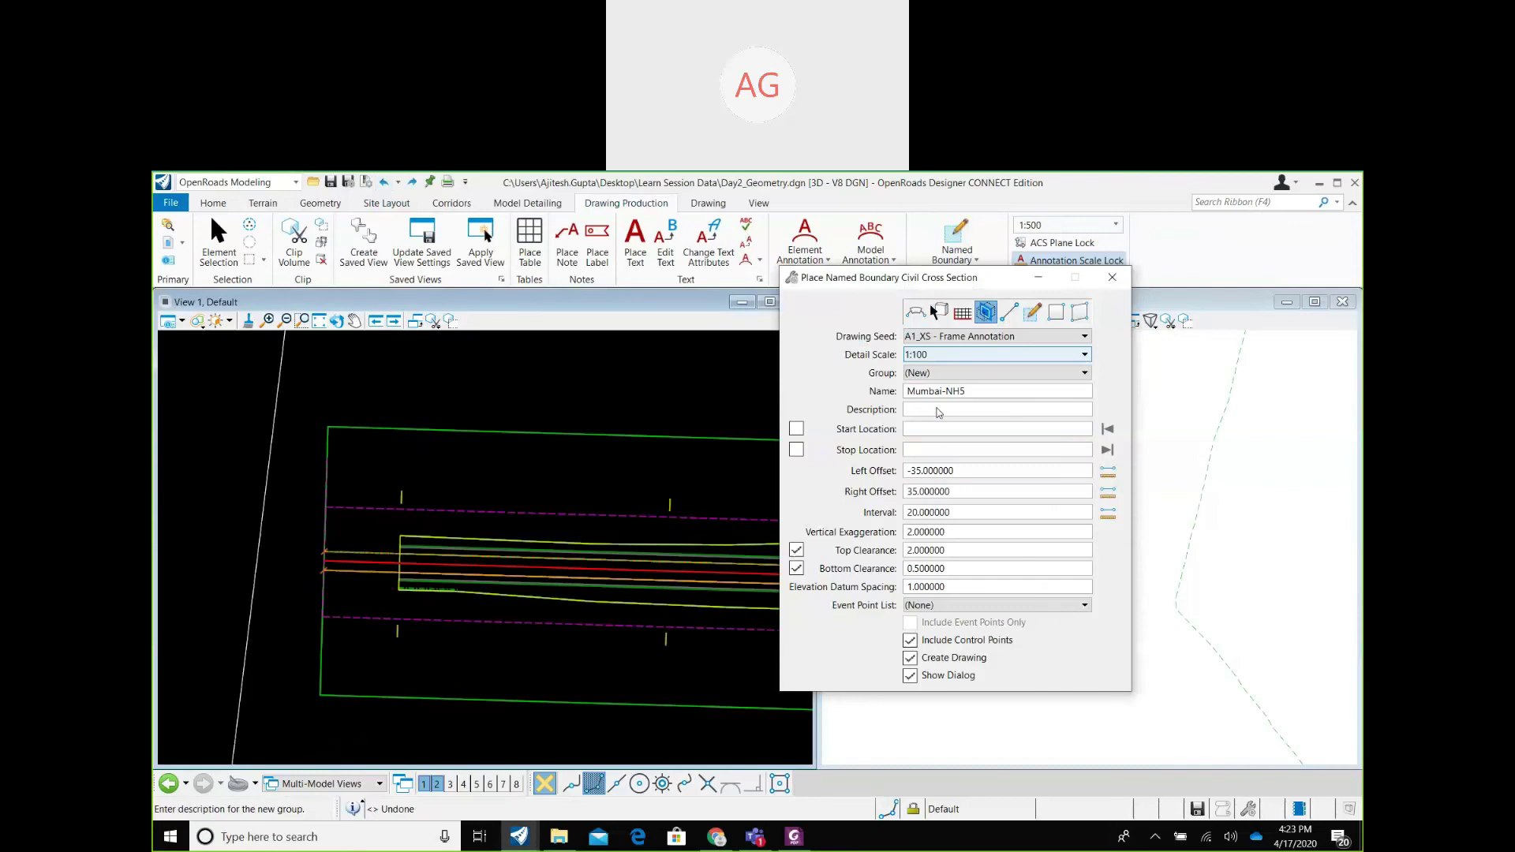